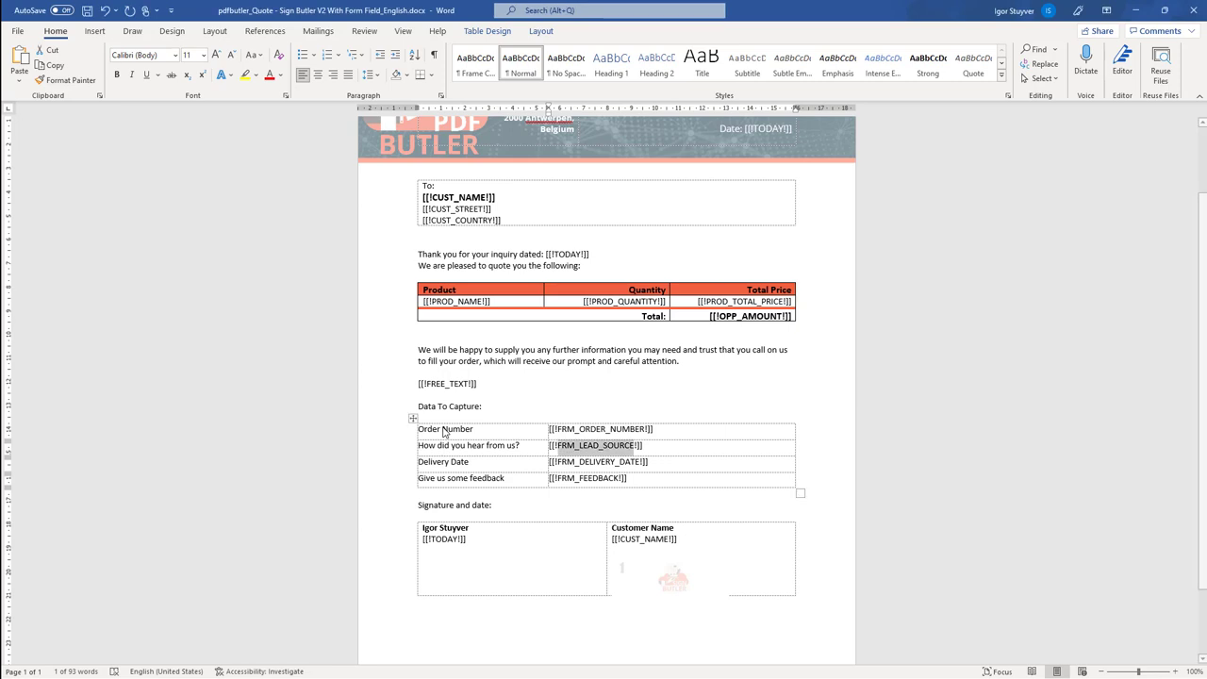
# Review the Order Number, How did you hear from us? and Delivery Date rows in the template's data-capture table
pyautogui.moveTo(427, 429); pyautogui.dragTo(520, 446)
pyautogui.moveTo(418, 461); pyautogui.dragTo(460, 464)
pyautogui.moveTo(401, 432); pyautogui.dragTo(398, 463)
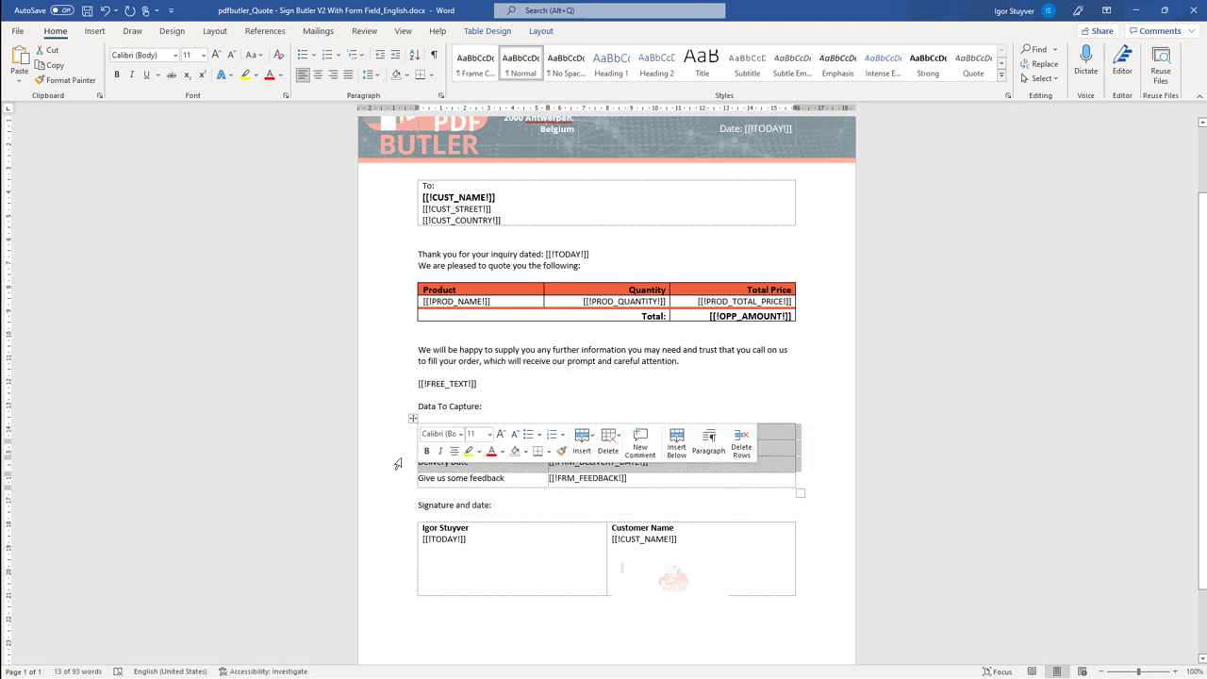
pyautogui.press('Right')
# Switch to Salesforce and examine the Order Number and Delivery Date fields on the Rhino Cars opportunity
pyautogui.hotkey('alt', 'Tab')
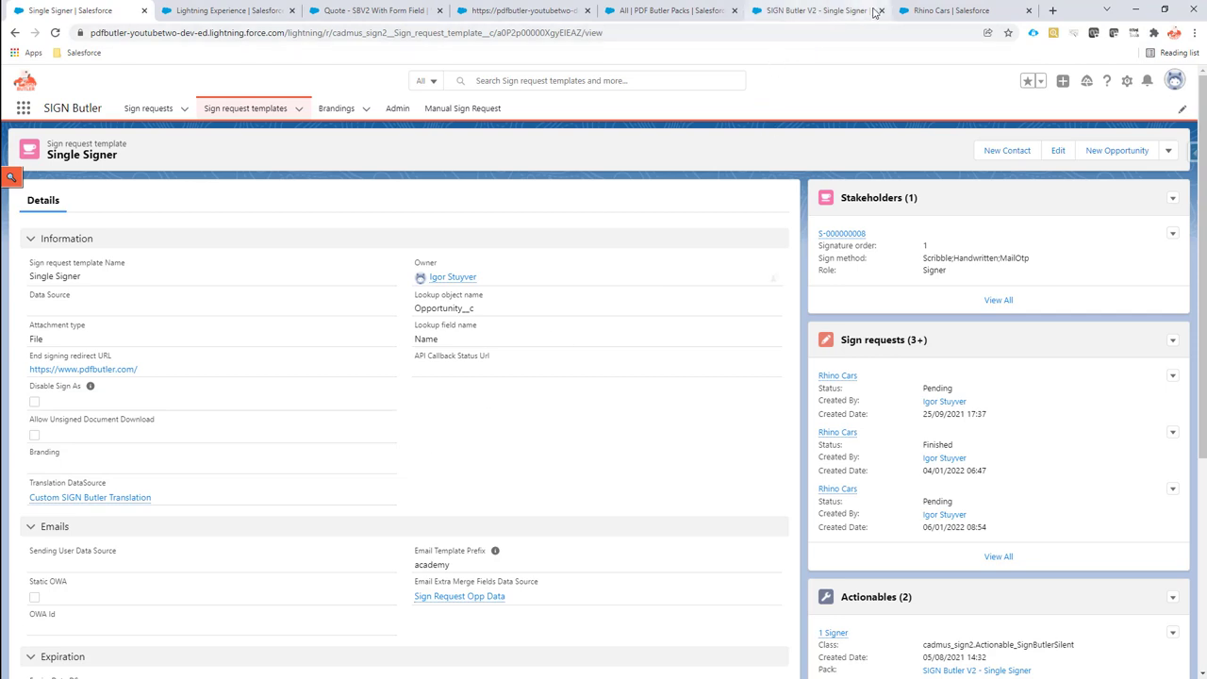
pyautogui.click(950, 11)
pyautogui.scroll(-1, 125, 566)
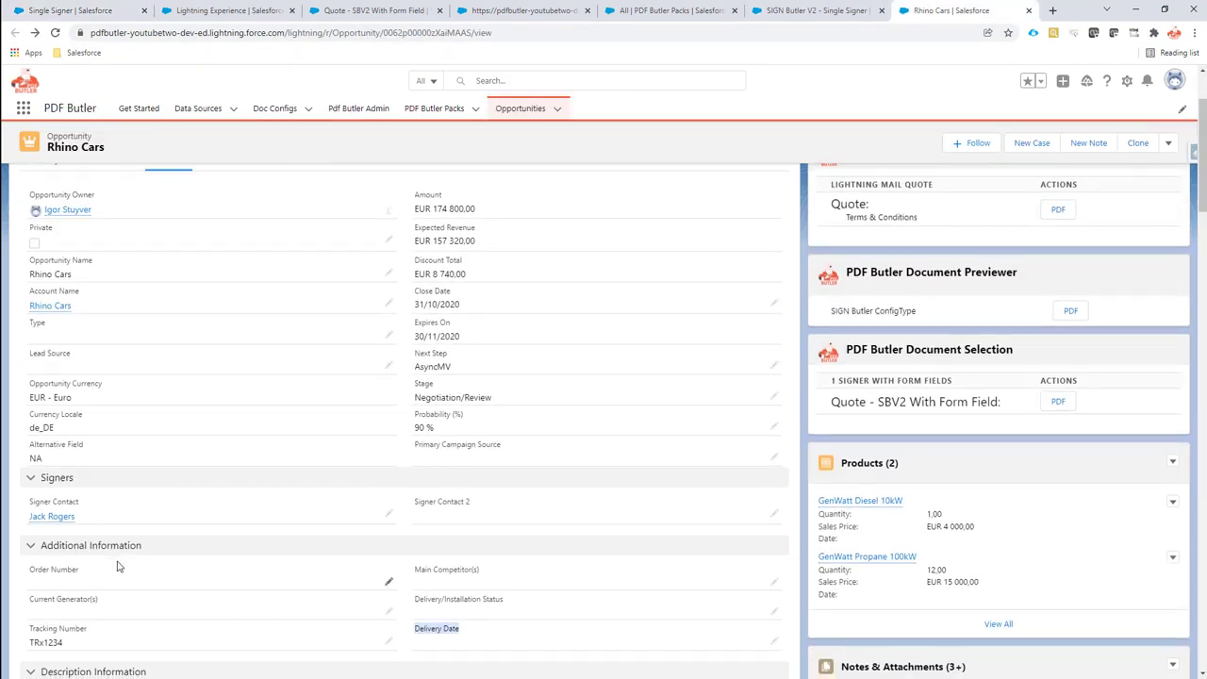
pyautogui.moveTo(31, 510); pyautogui.dragTo(77, 512)
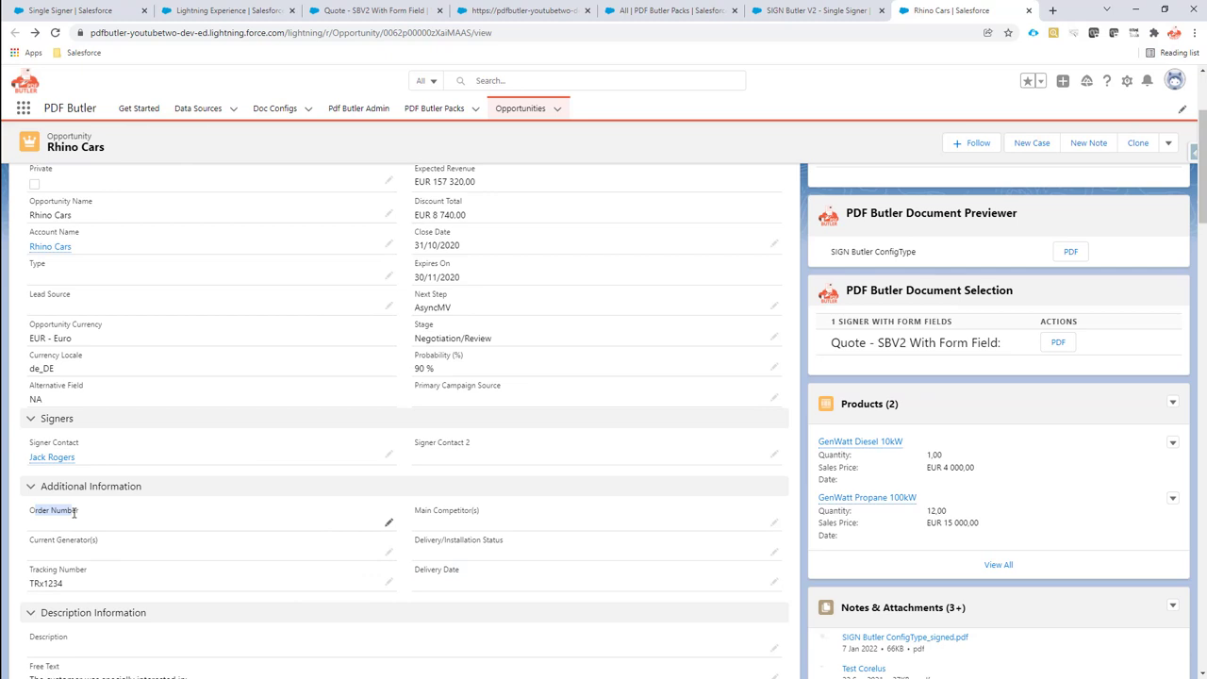
pyautogui.moveTo(416, 568); pyautogui.dragTo(460, 570)
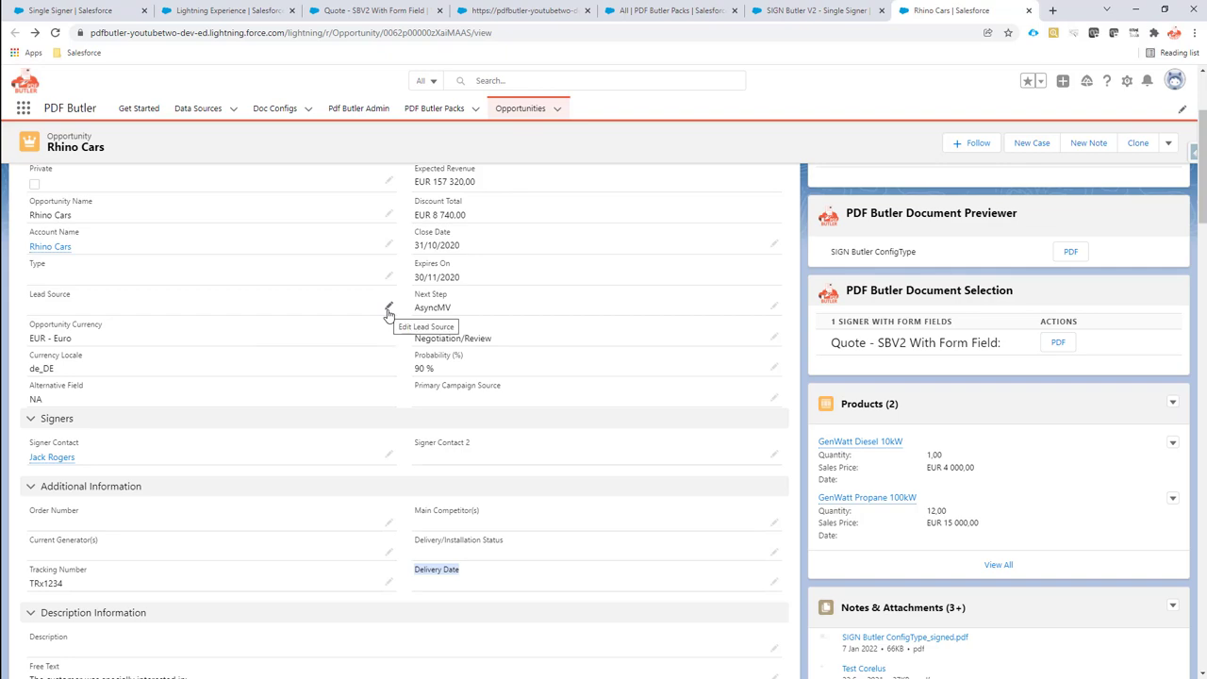
# Switch back to the Word template and examine the Give us some feedback row with its FRM_FEEDBACK merge field
pyautogui.hotkey('alt', 'Tab')
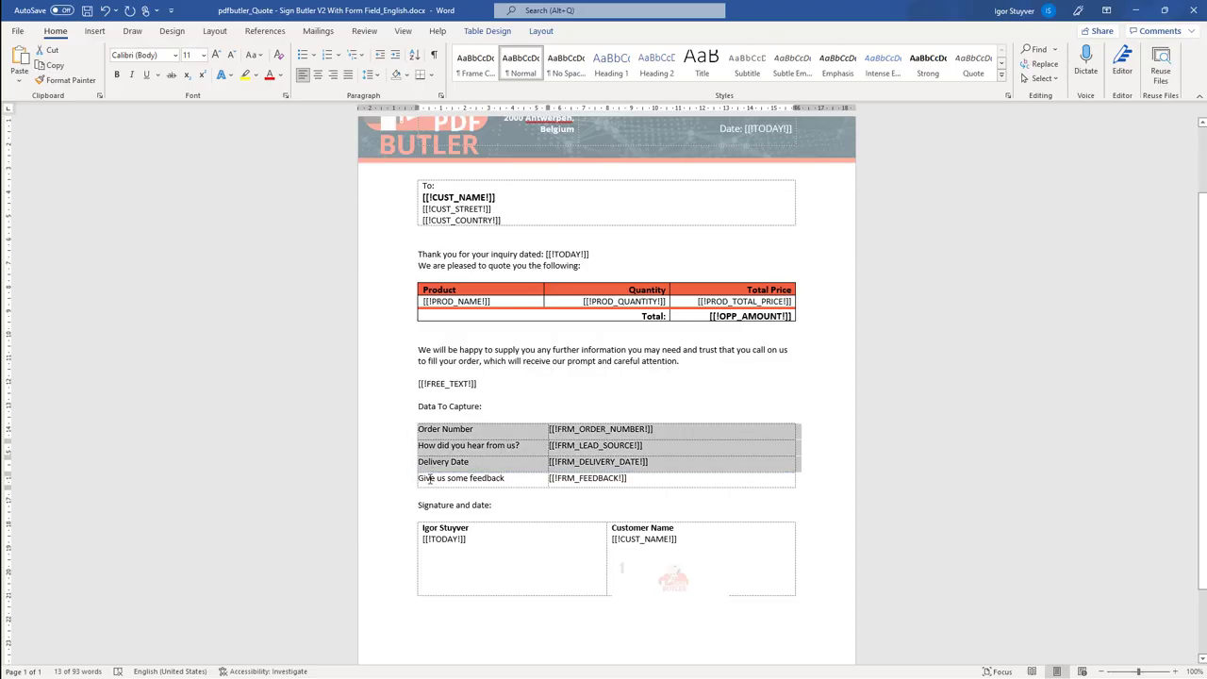
pyautogui.moveTo(419, 478); pyautogui.dragTo(505, 478)
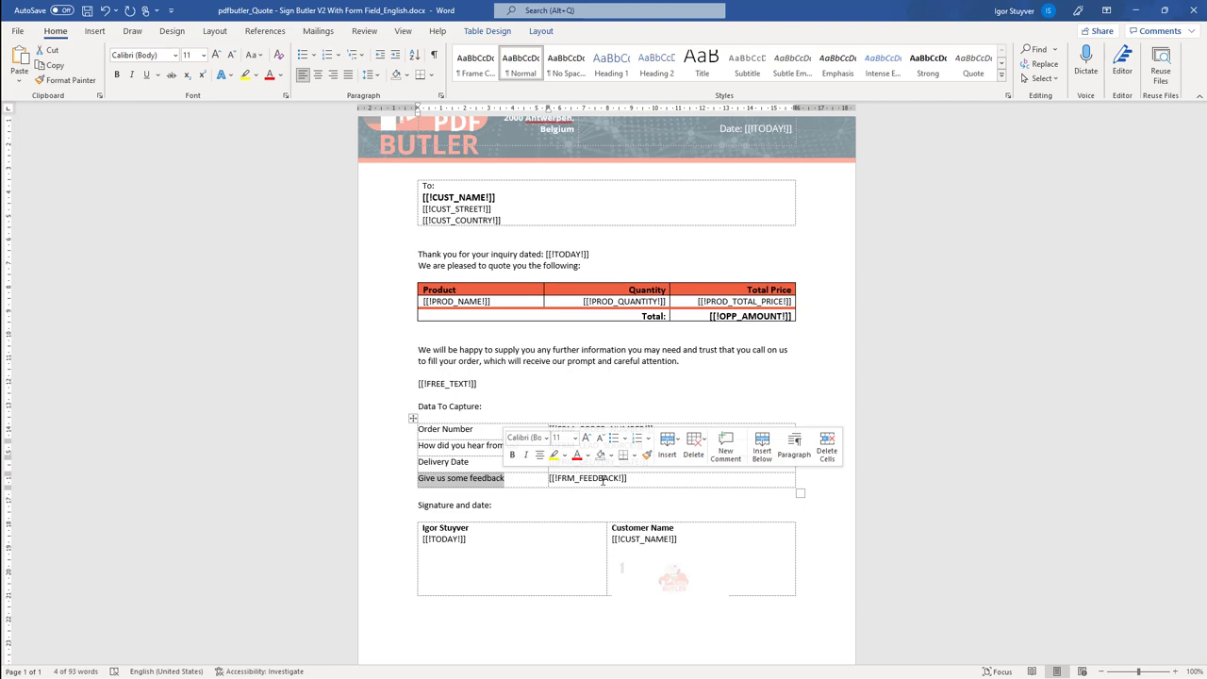
pyautogui.click(602, 480)
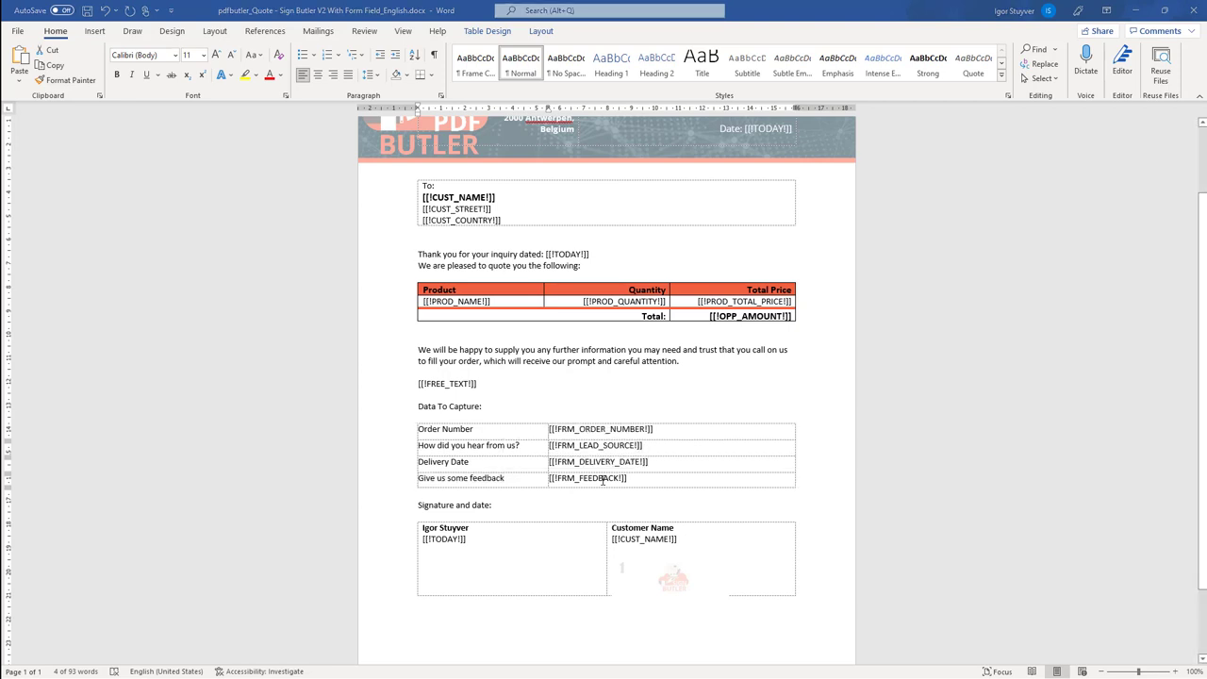
# In the PDF Butler doc config, upload the English form-field quote template as the default document and save it to the server
pyautogui.hotkey('alt', 'Tab')
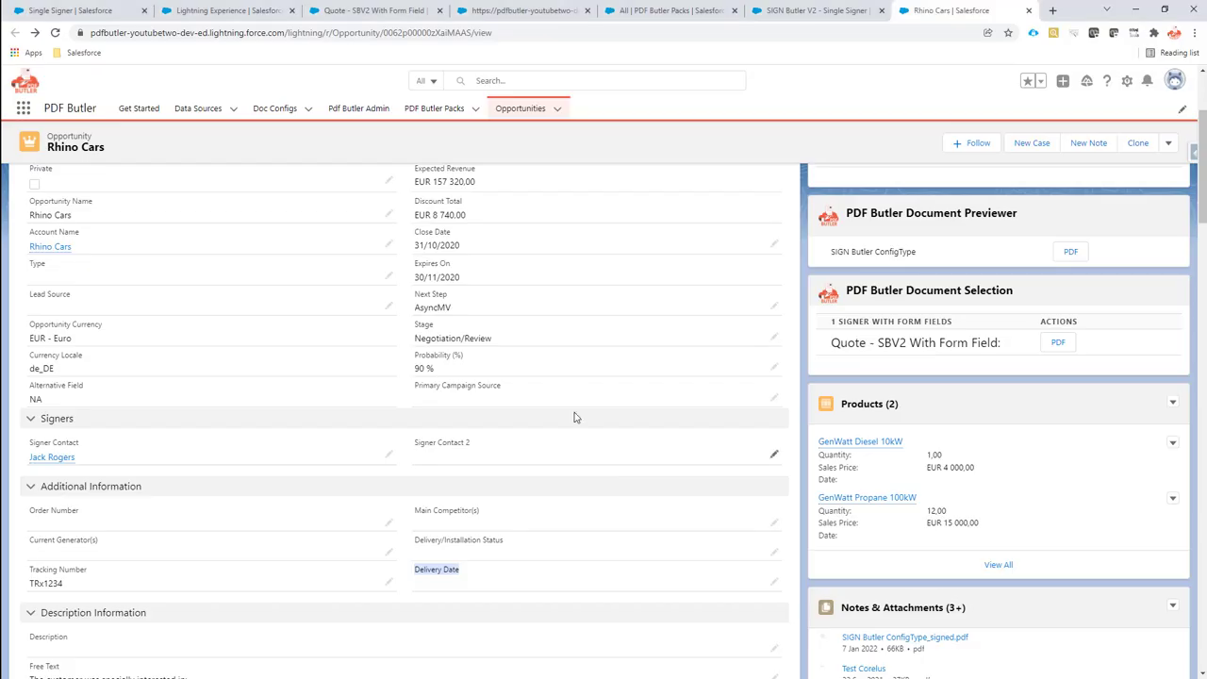
pyautogui.click(377, 10)
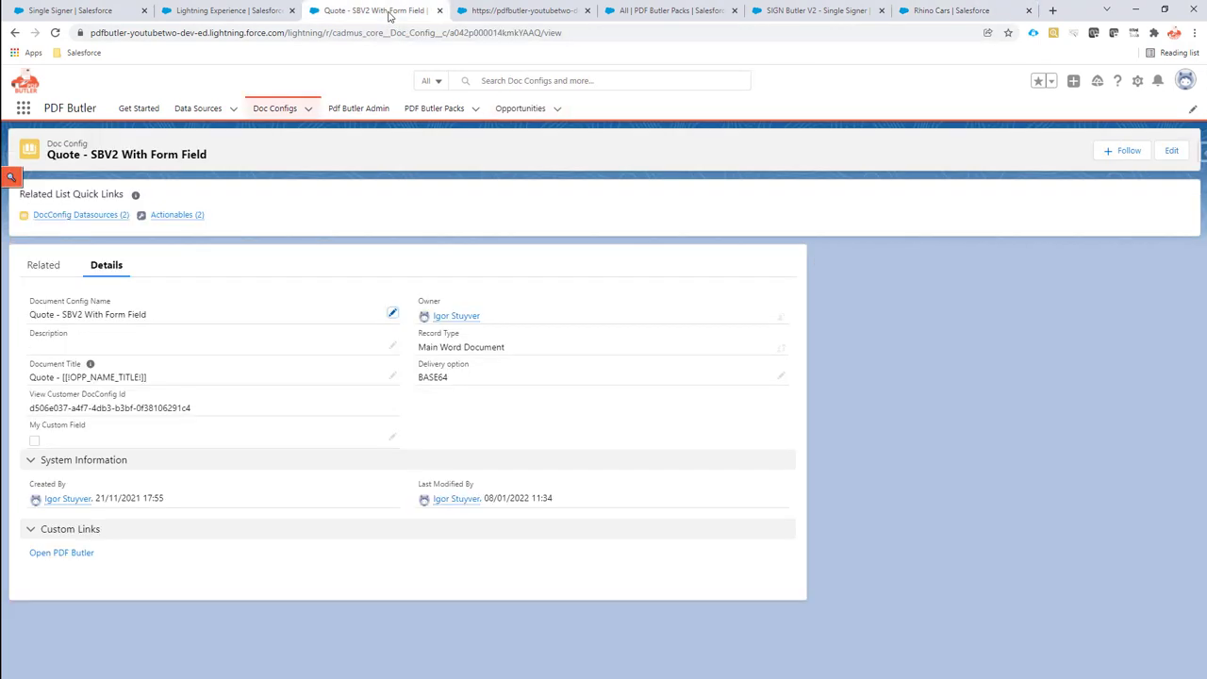
pyautogui.click(485, 11)
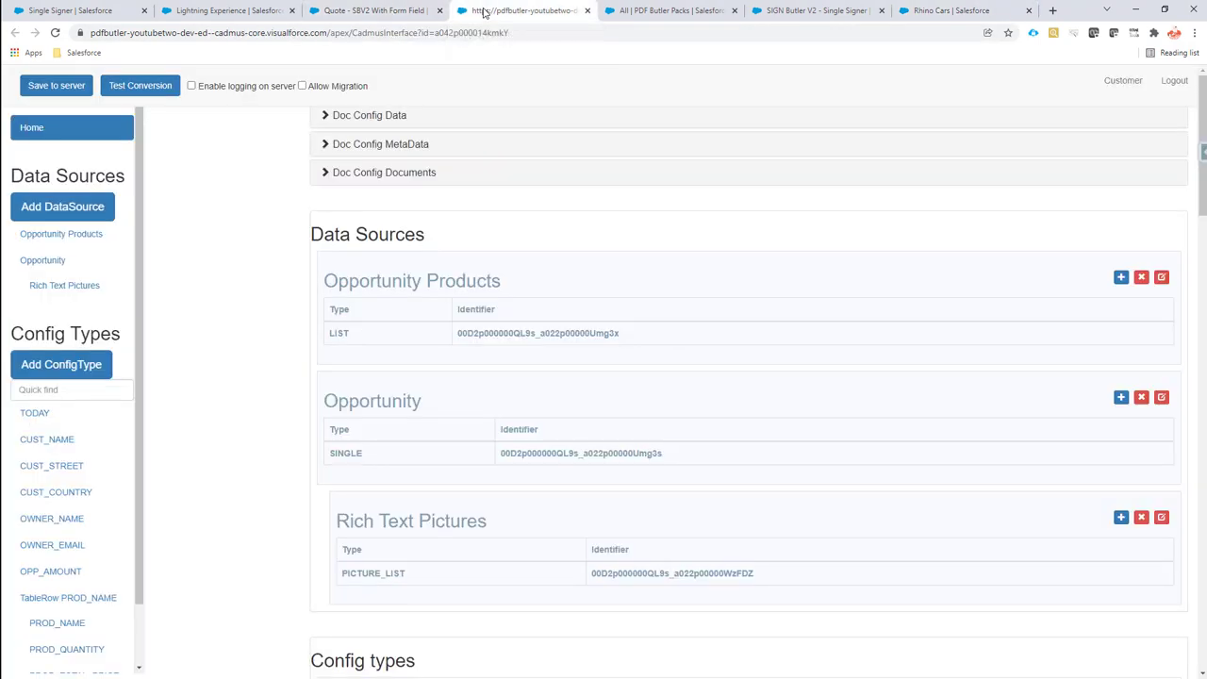
pyautogui.click(400, 174)
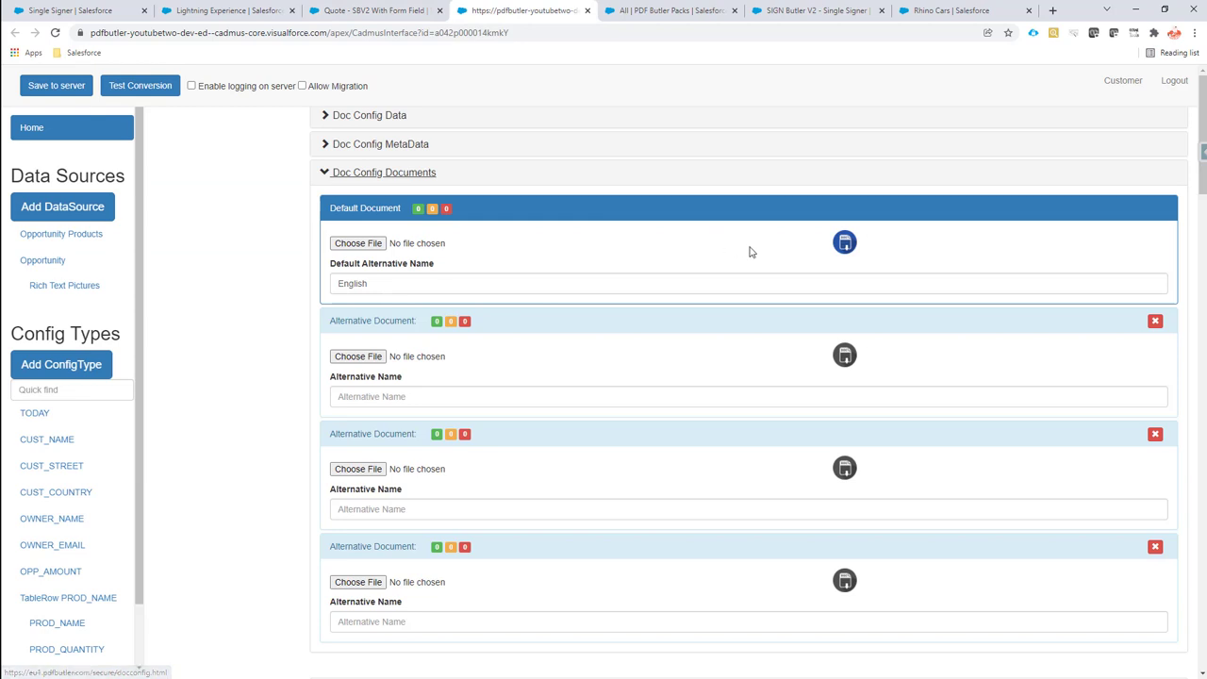
pyautogui.click(364, 241)
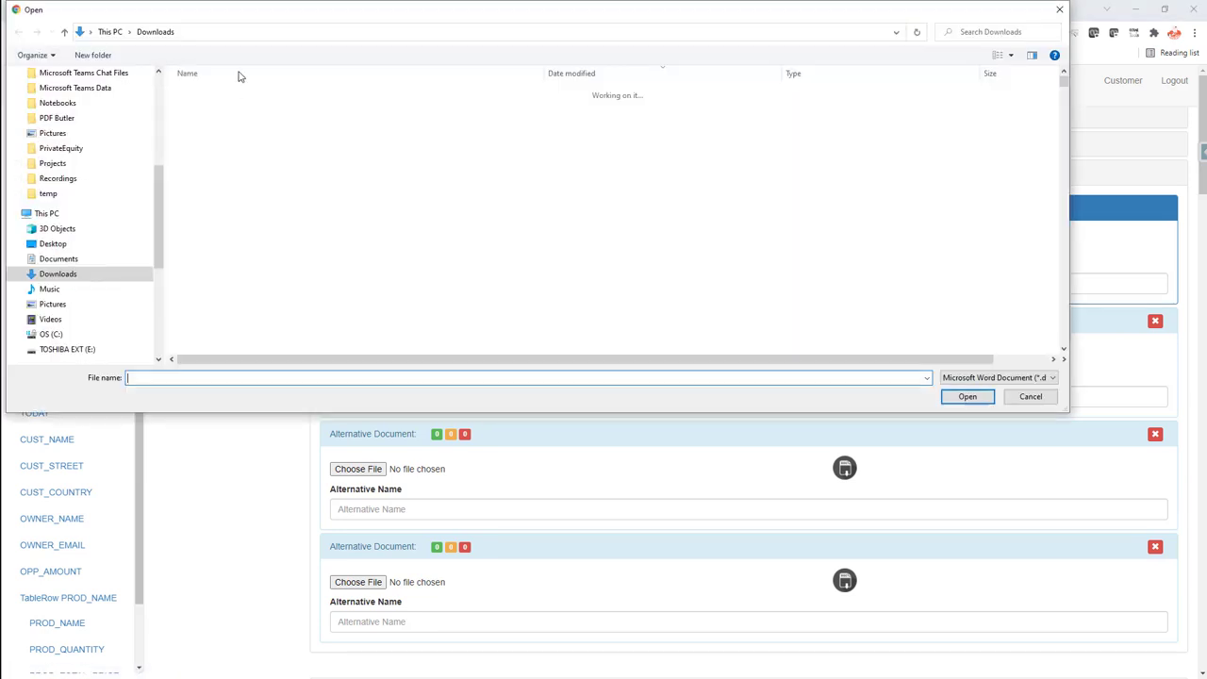
pyautogui.doubleClick(240, 110)
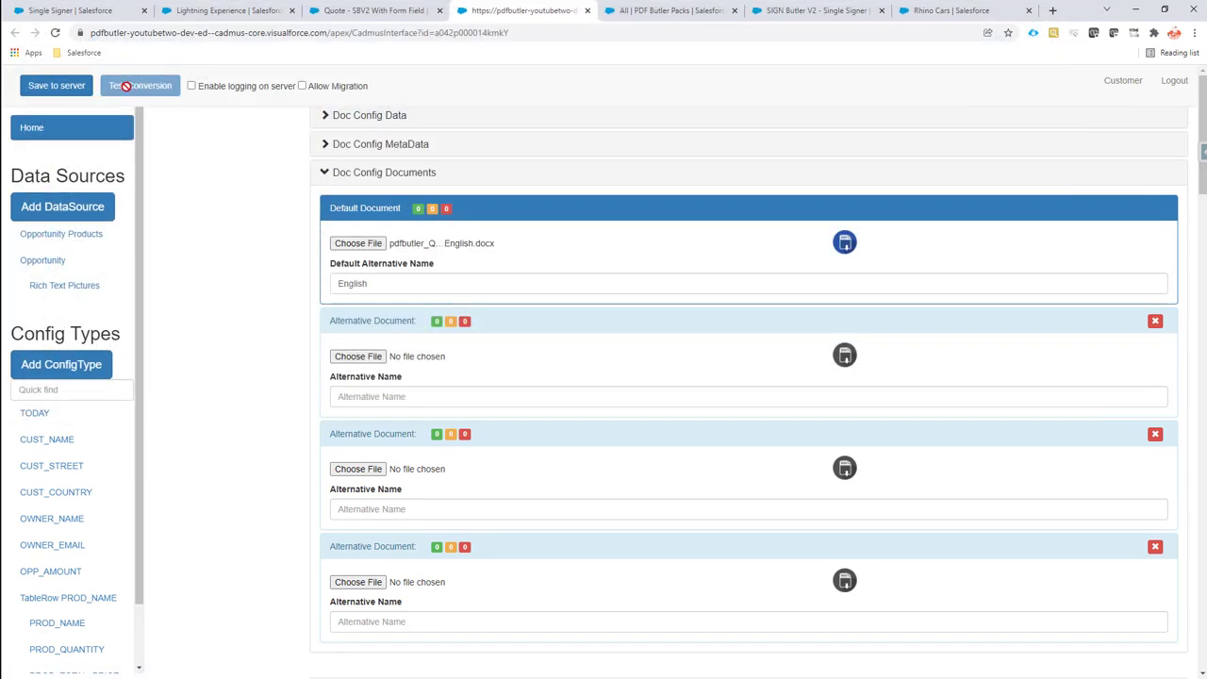
pyautogui.click(45, 87)
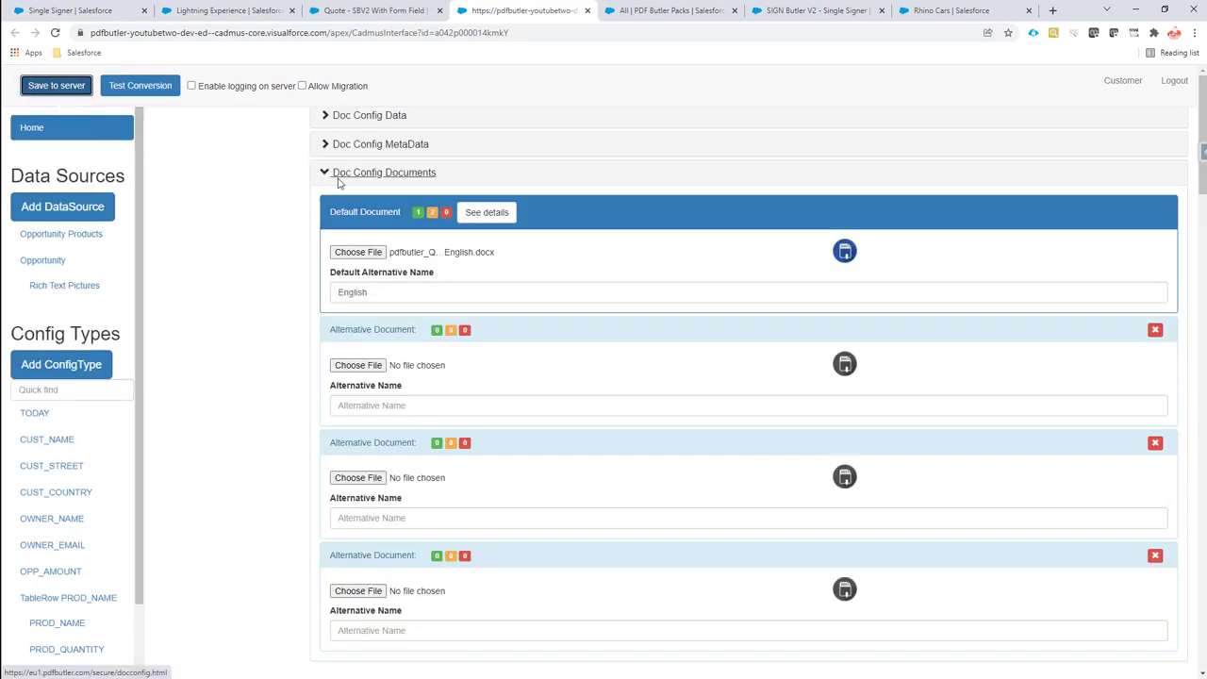
# Copy the merge field name FRM_ORDER_NUMBER from the Word template and return to the doc config in the browser
pyautogui.hotkey('alt', 'Tab')
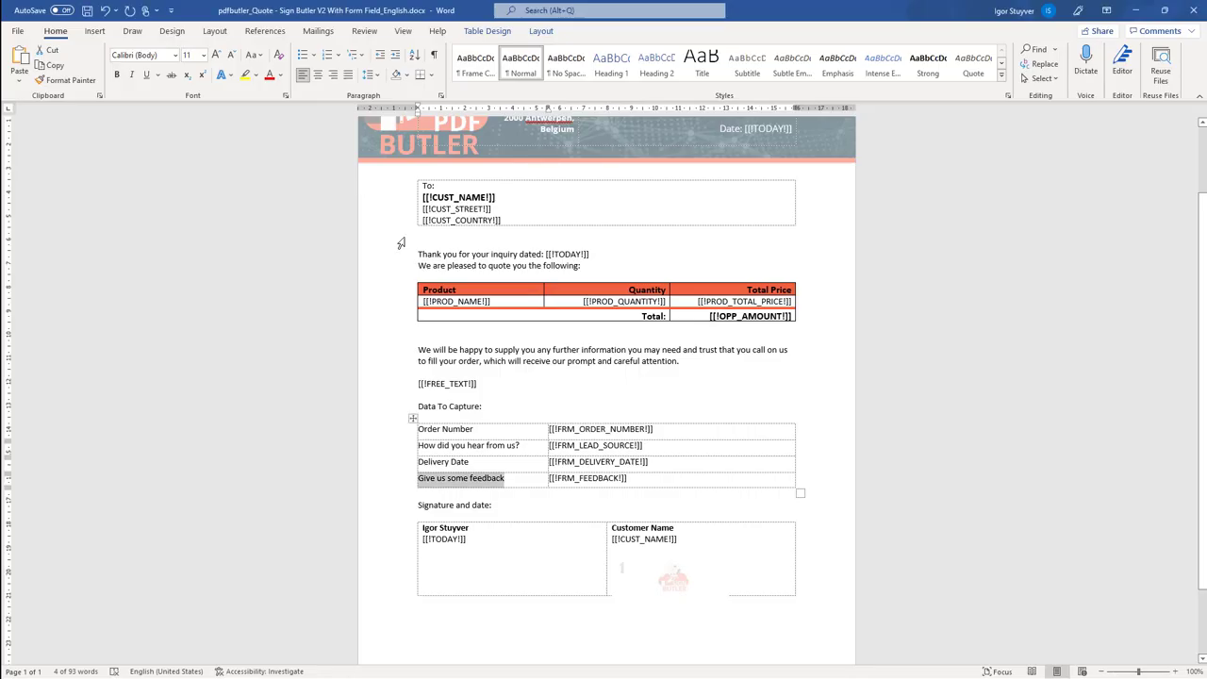
pyautogui.moveTo(568, 428); pyautogui.dragTo(625, 431)
pyautogui.hotkey('ctrl', 'c')
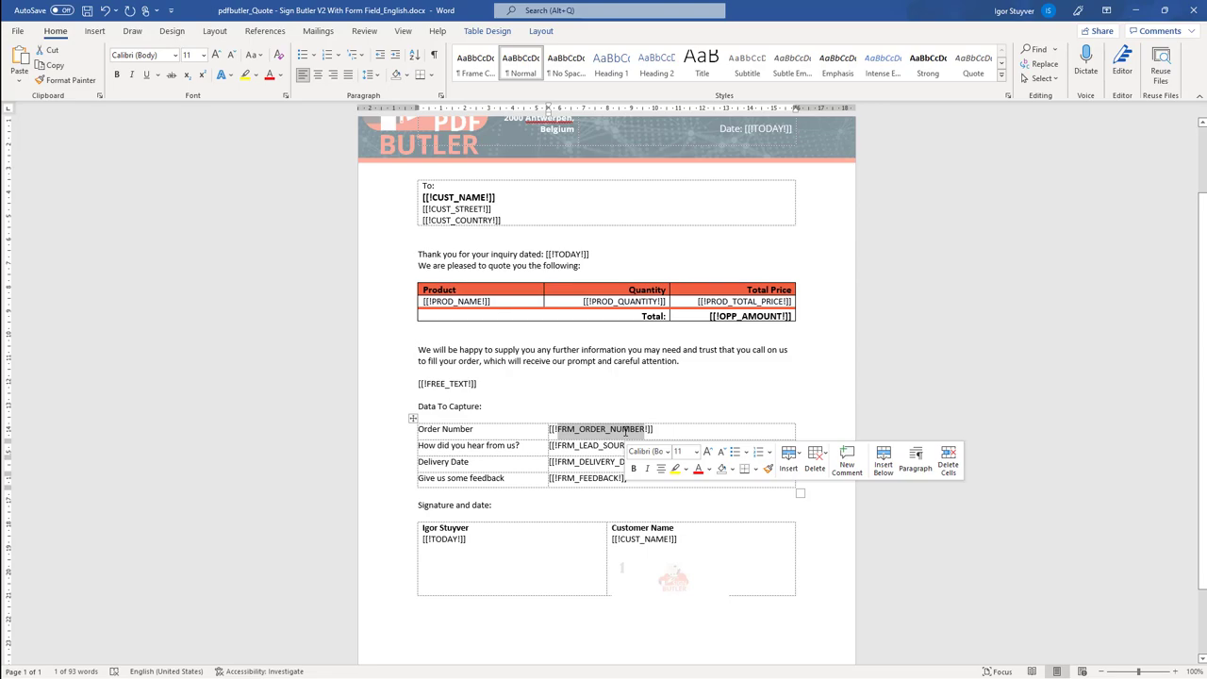
pyautogui.hotkey('alt', 'Tab')
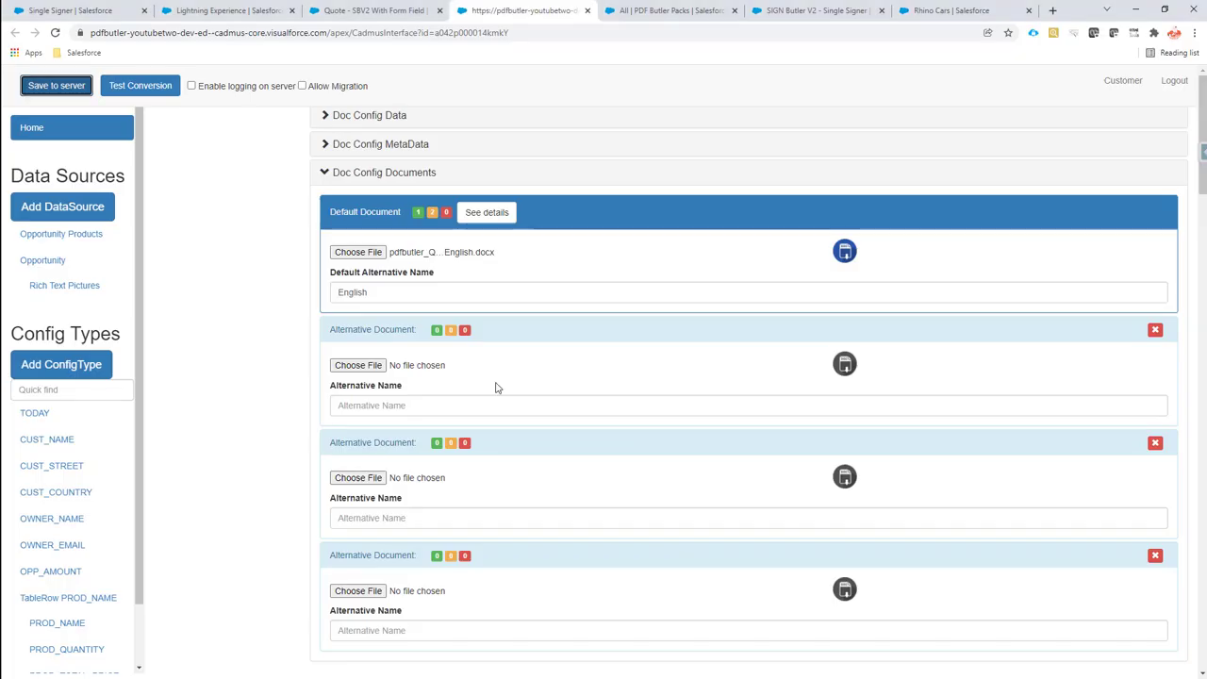
pyautogui.click(56, 368)
pyautogui.click(397, 157)
pyautogui.hotkey('ctrl', 'v')
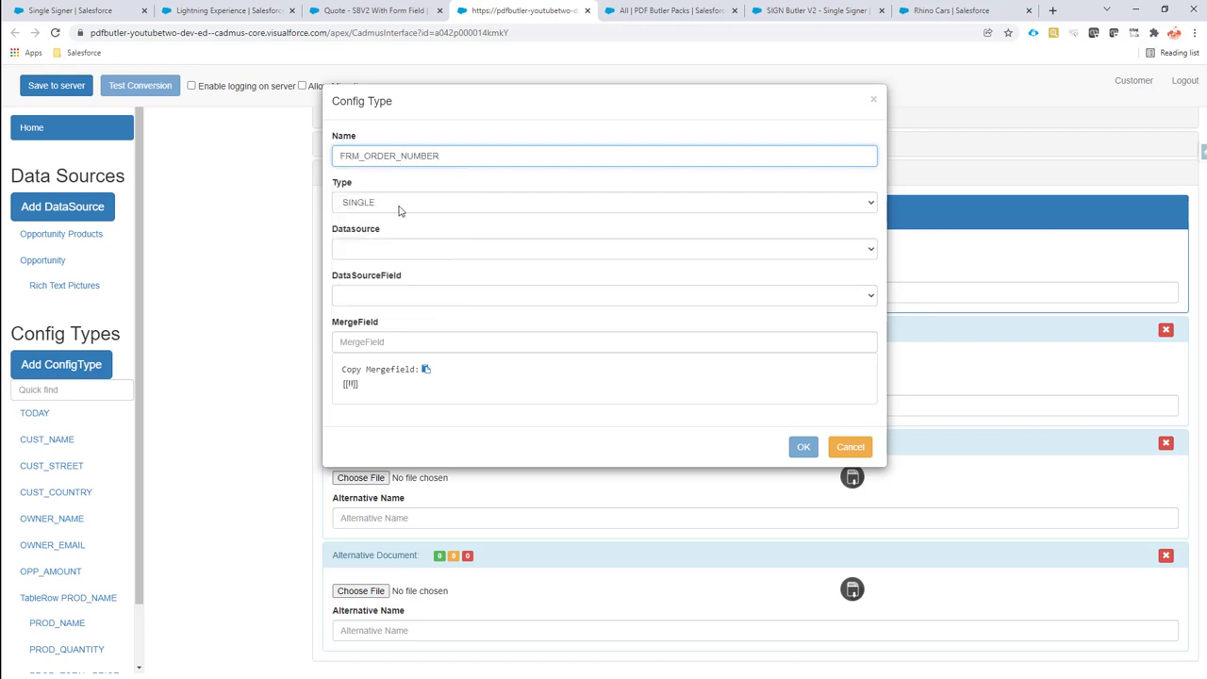
pyautogui.click(399, 206)
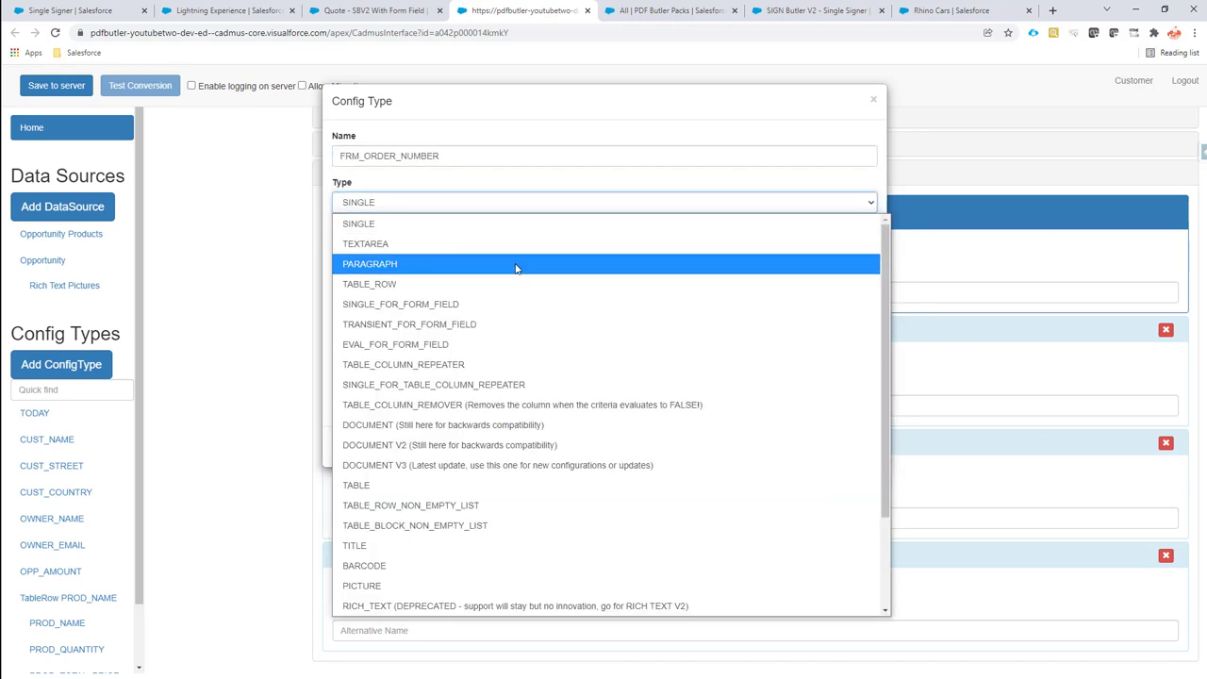
pyautogui.click(875, 102)
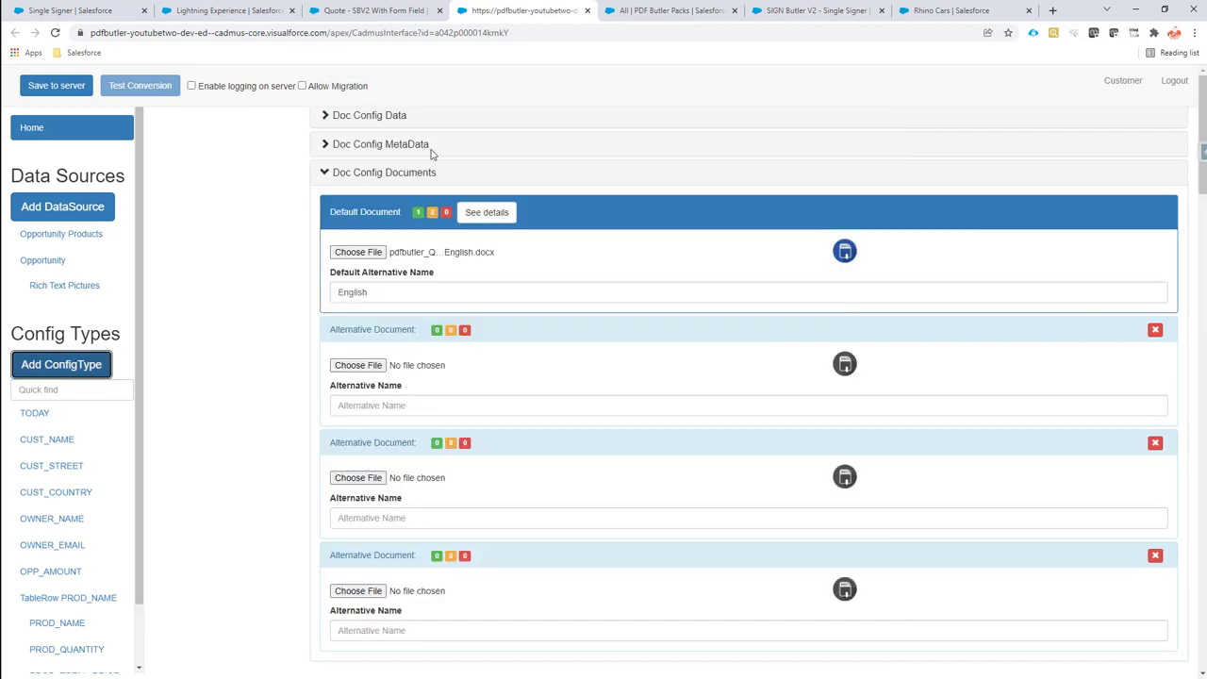
# Enable form fields in the doc config's metadata
pyautogui.click(415, 144)
pyautogui.click(375, 247)
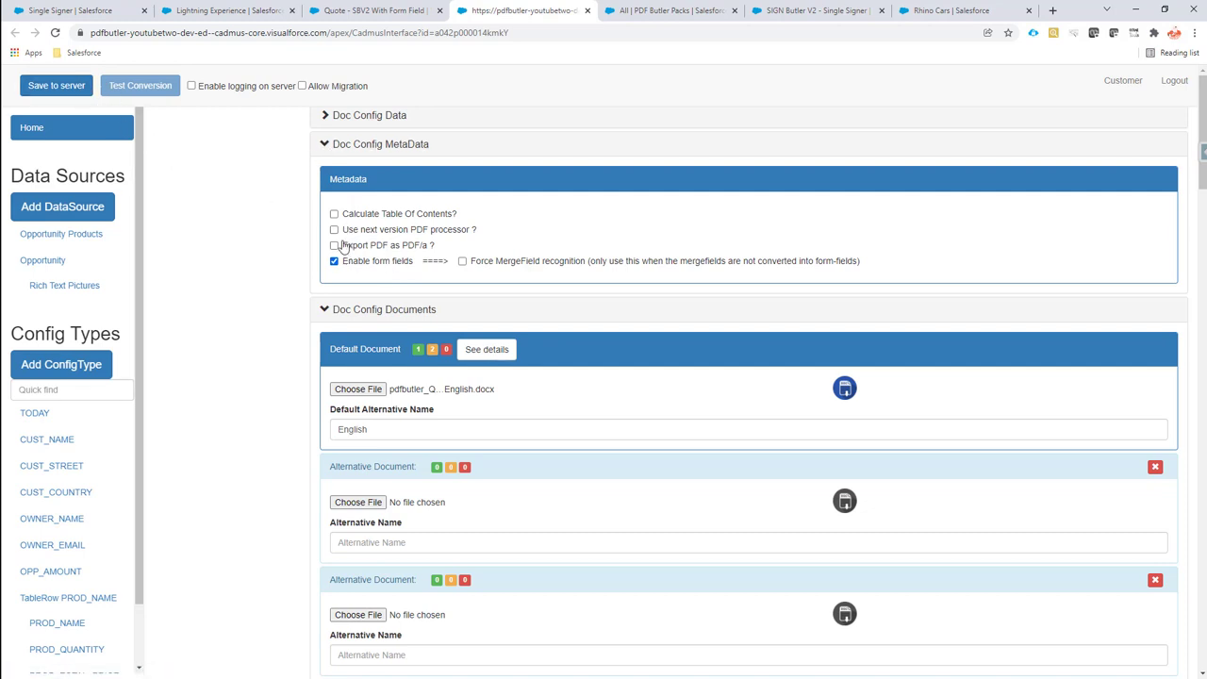
pyautogui.click(325, 147)
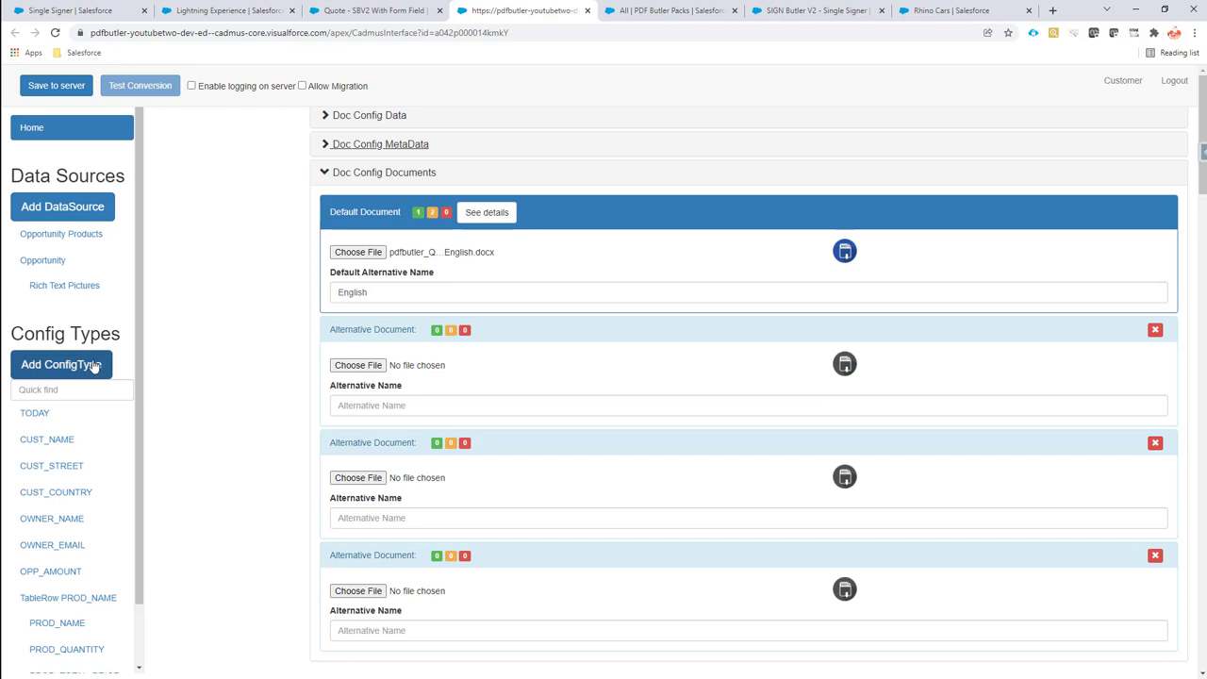
# Add a config type named FRM_ORDER_NUMBER with the type SINGLE_FOR_FORM_FIELD
pyautogui.click(94, 364)
pyautogui.click(395, 156)
pyautogui.hotkey('ctrl', 'v')
pyautogui.click(387, 202)
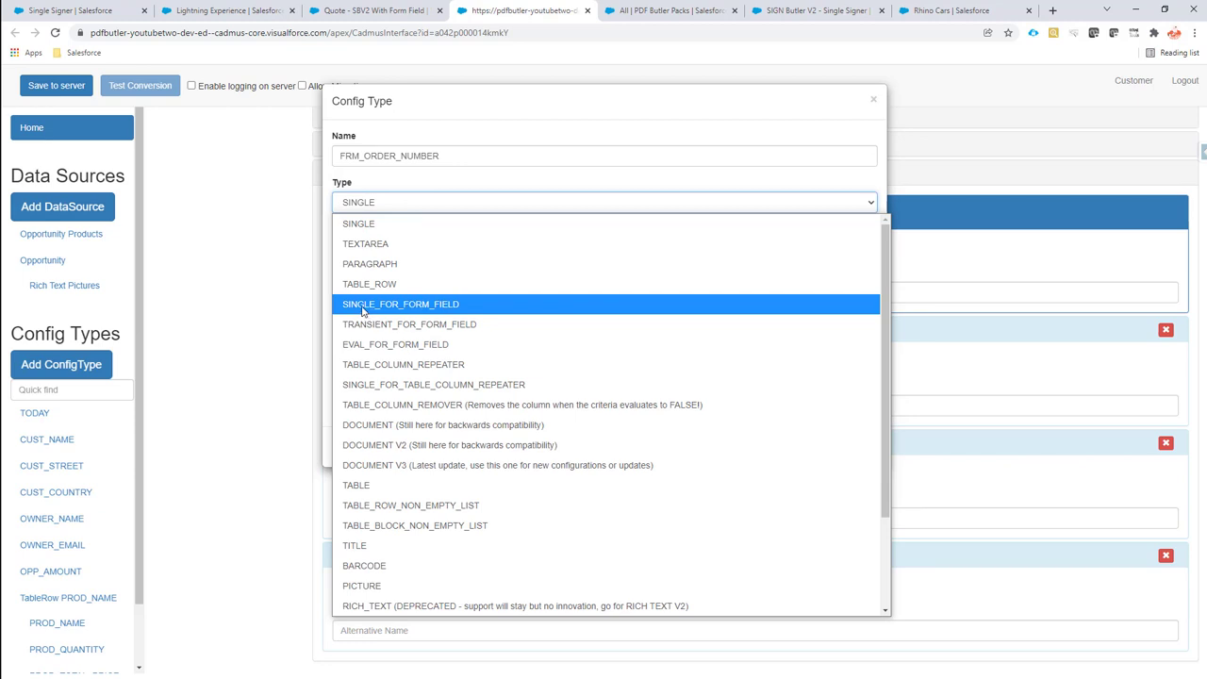
pyautogui.click(434, 307)
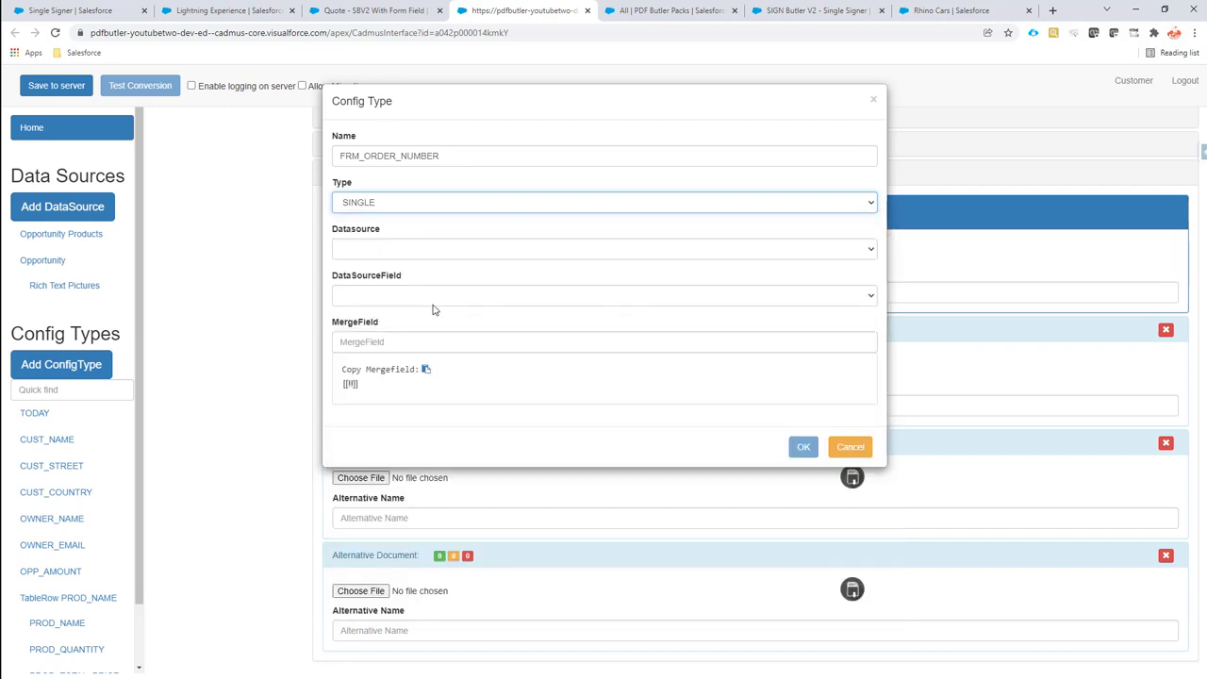
# Link the config type to OrderNumber__c of the Opportunity data source, with FRM_ORDER_NUMBER as its merge field
pyautogui.click(384, 250)
pyautogui.click(387, 291)
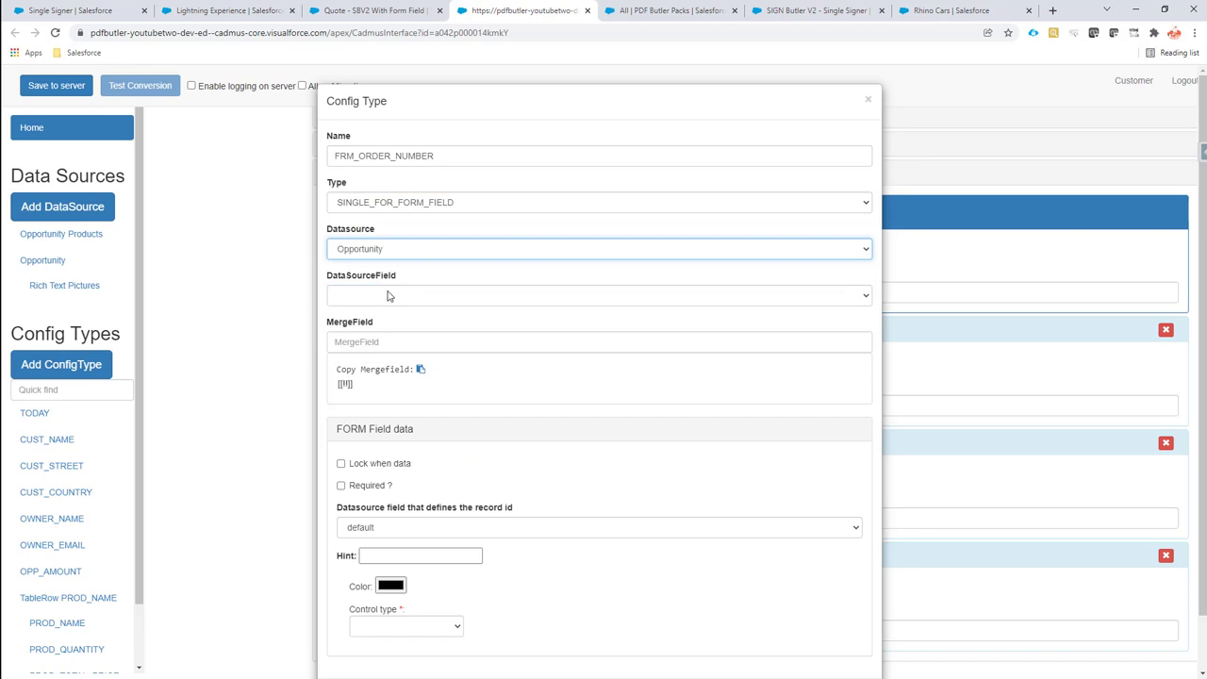
pyautogui.click(386, 295)
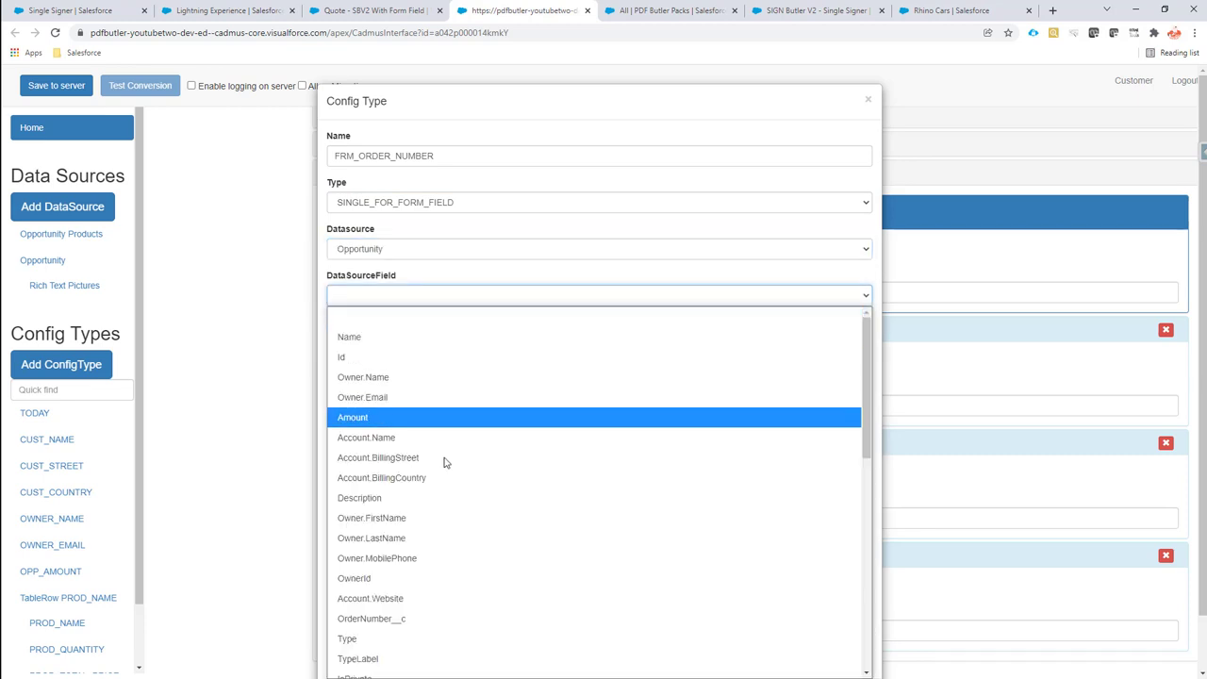
pyautogui.click(443, 618)
pyautogui.click(402, 346)
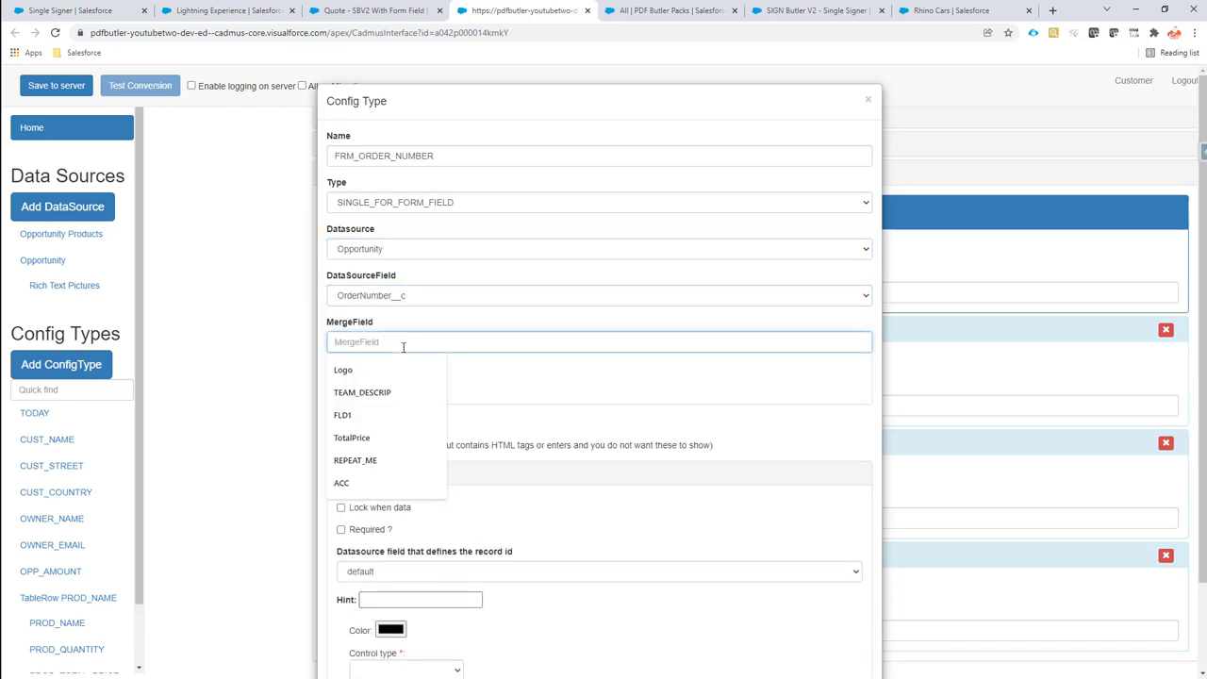
pyautogui.hotkey('ctrl', 'v')
# Make the form field required and locked when it has data, with the hint "Please fill in your Order Number"
pyautogui.scroll(-2, 511, 409)
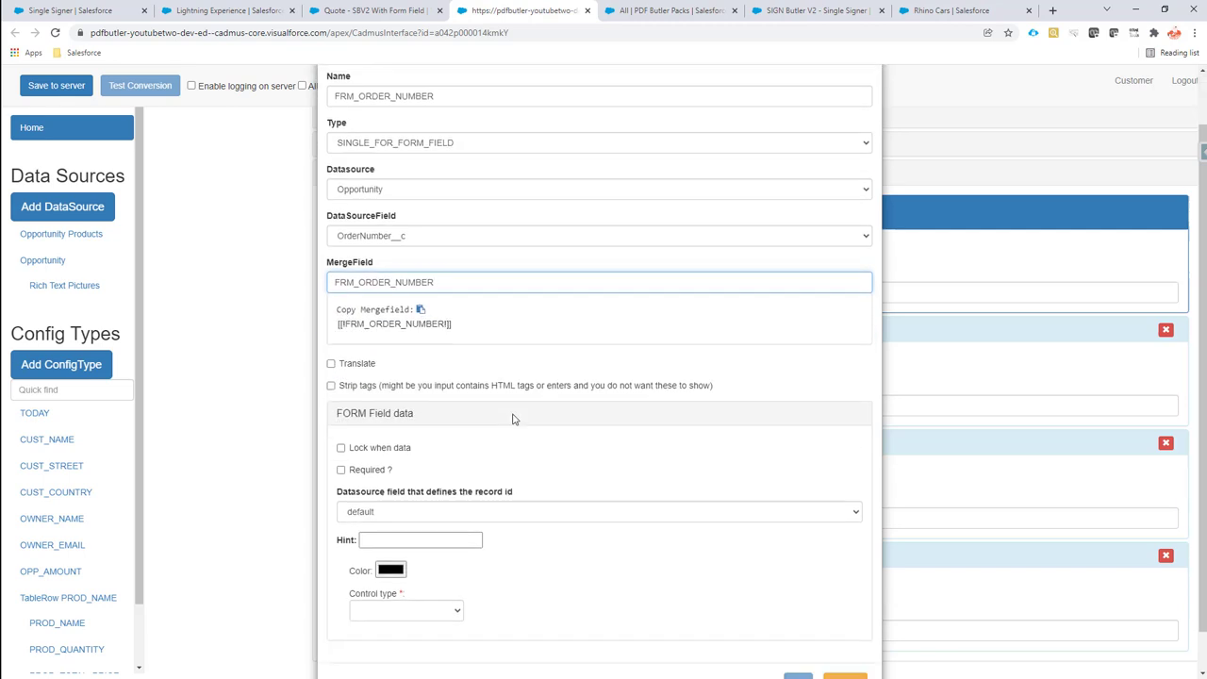
pyautogui.click(394, 407)
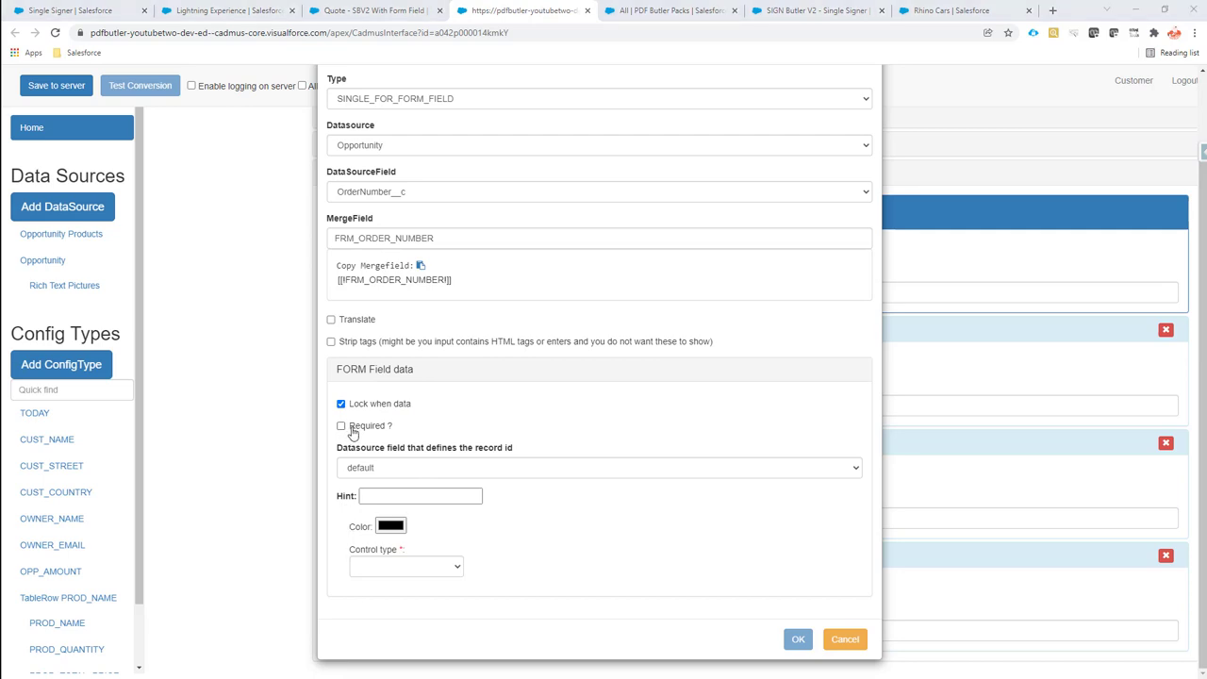
pyautogui.click(352, 430)
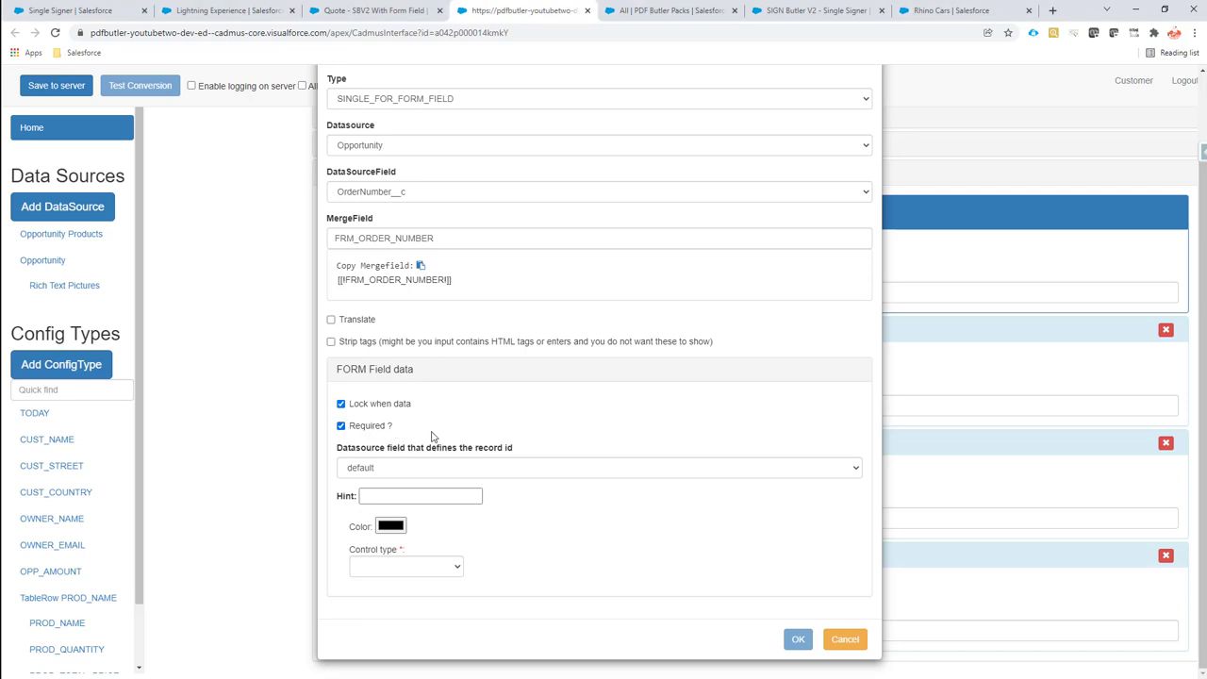
pyautogui.click(395, 498)
pyautogui.write('Please ')
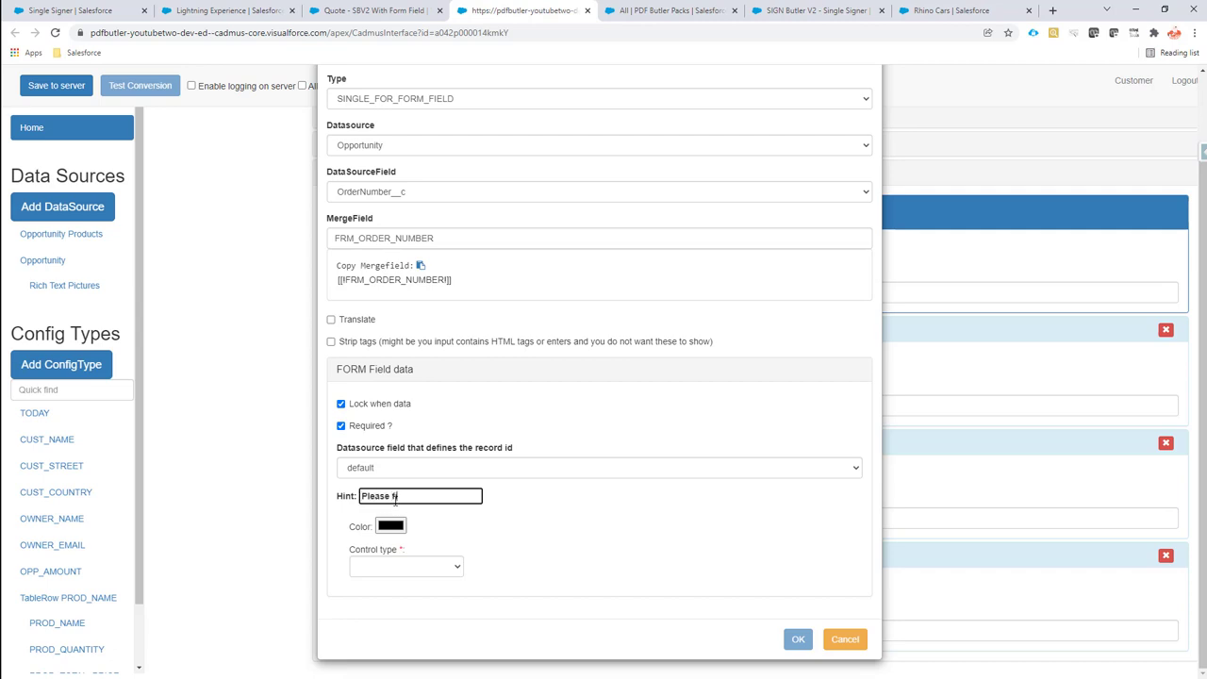
pyautogui.write('fill in your Order Number')
# Set the order number field's control type to Single line input and its height to 8 mm
pyautogui.click(407, 566)
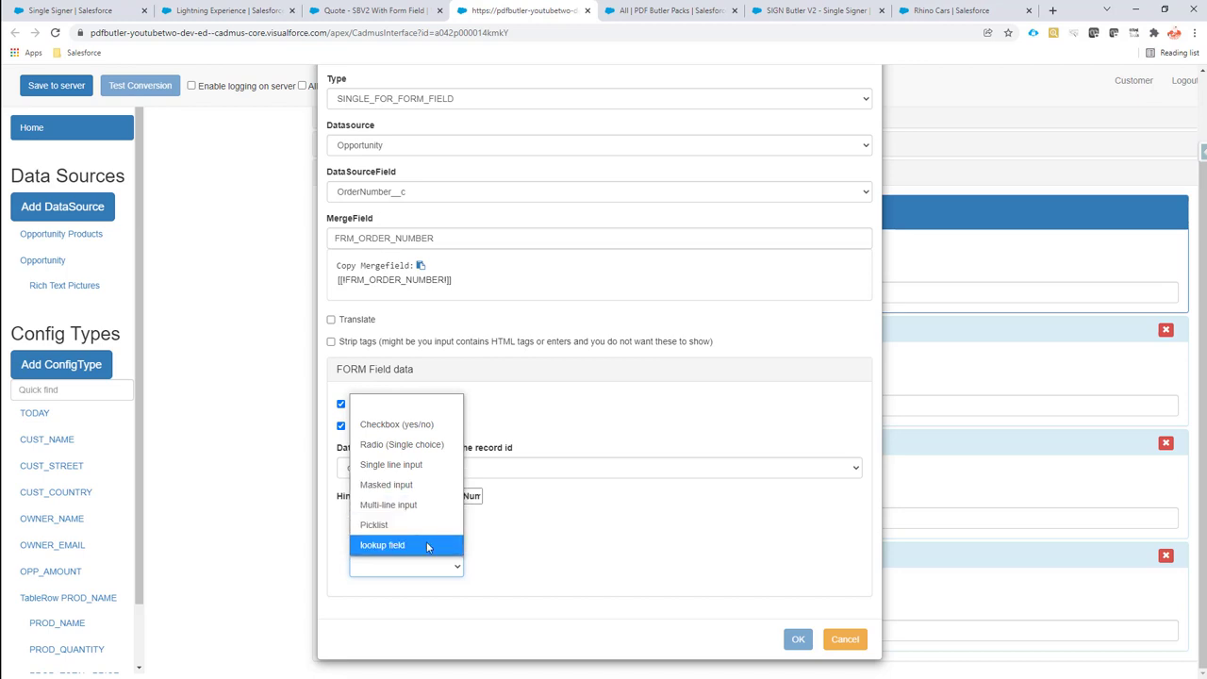
pyautogui.click(421, 464)
pyautogui.scroll(-3, 428, 477)
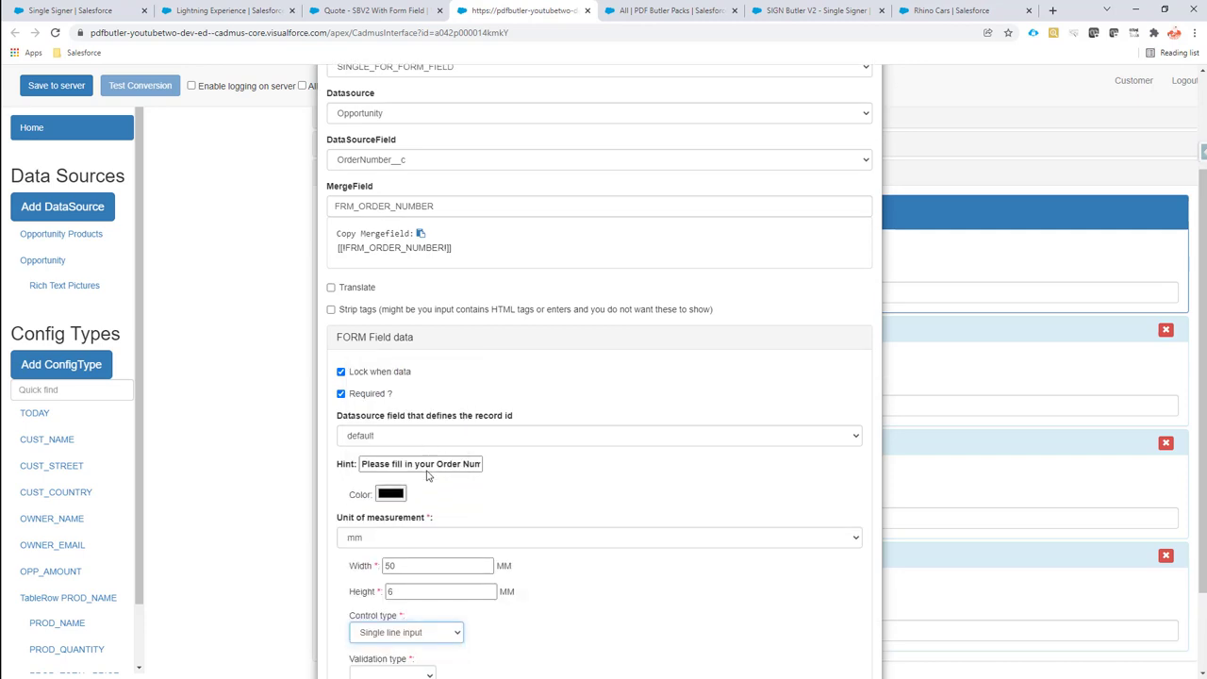
pyautogui.click(428, 498)
pyautogui.write('6')
pyautogui.doubleClick(428, 498)
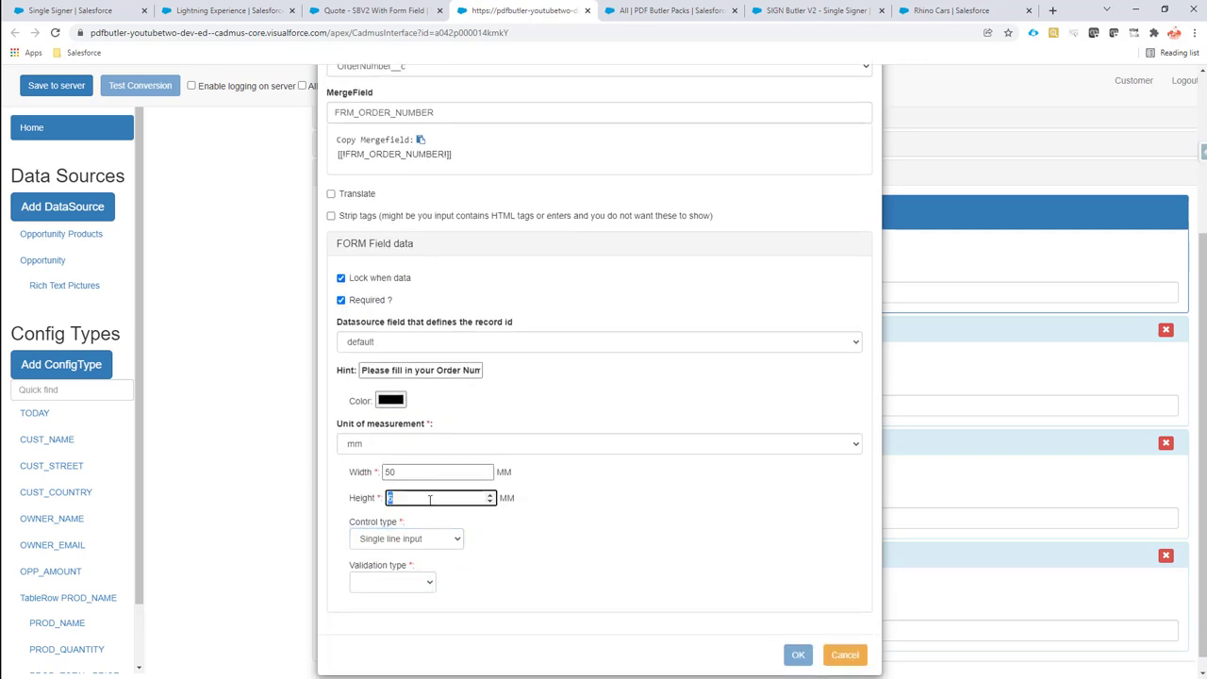
pyautogui.write('8')
# Set the order number field's validation type to Text and confirm the config type
pyautogui.click(391, 580)
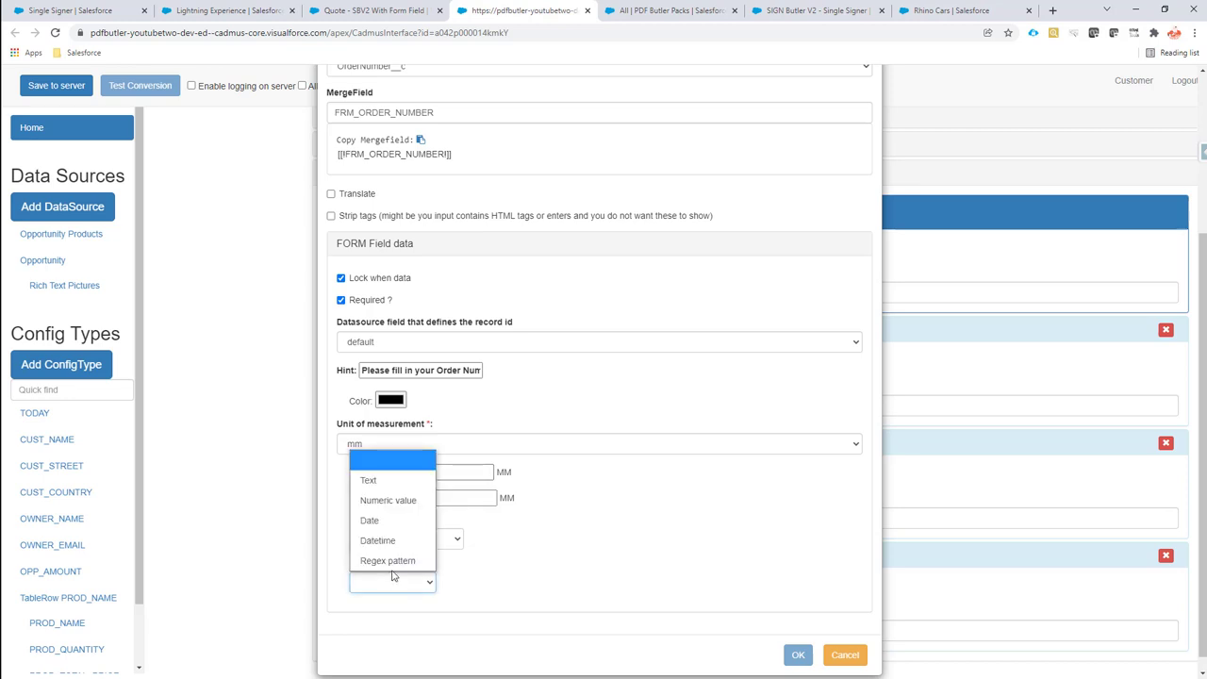
pyautogui.click(391, 480)
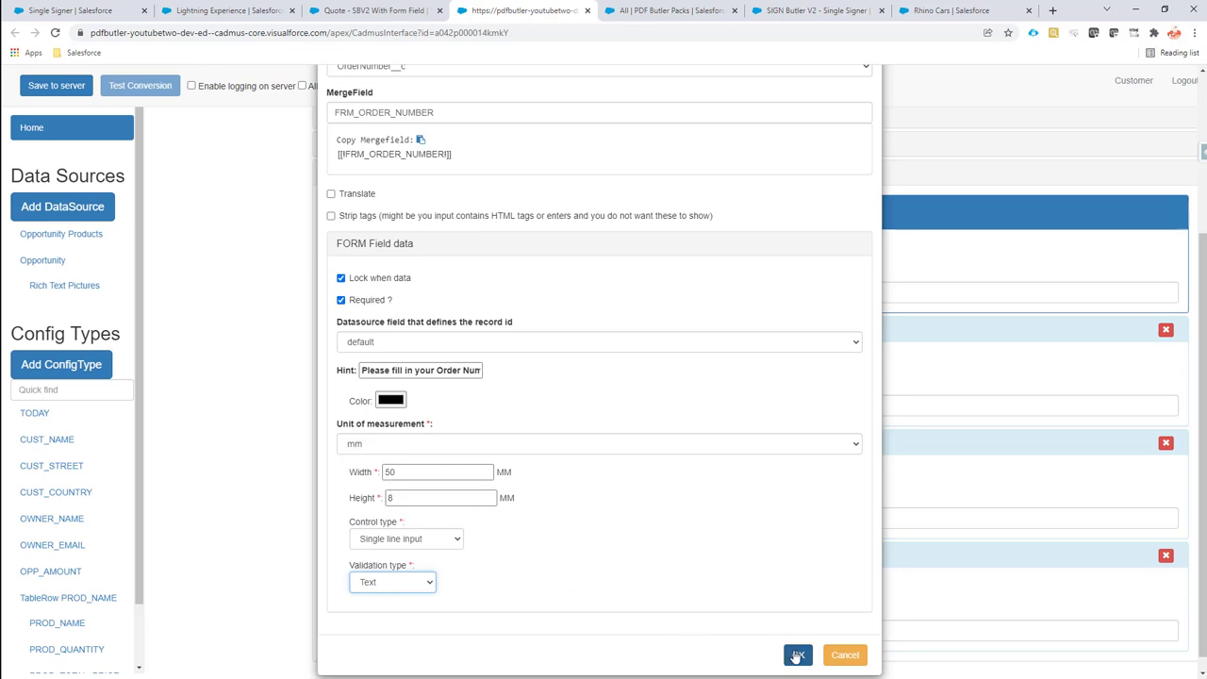
pyautogui.click(797, 655)
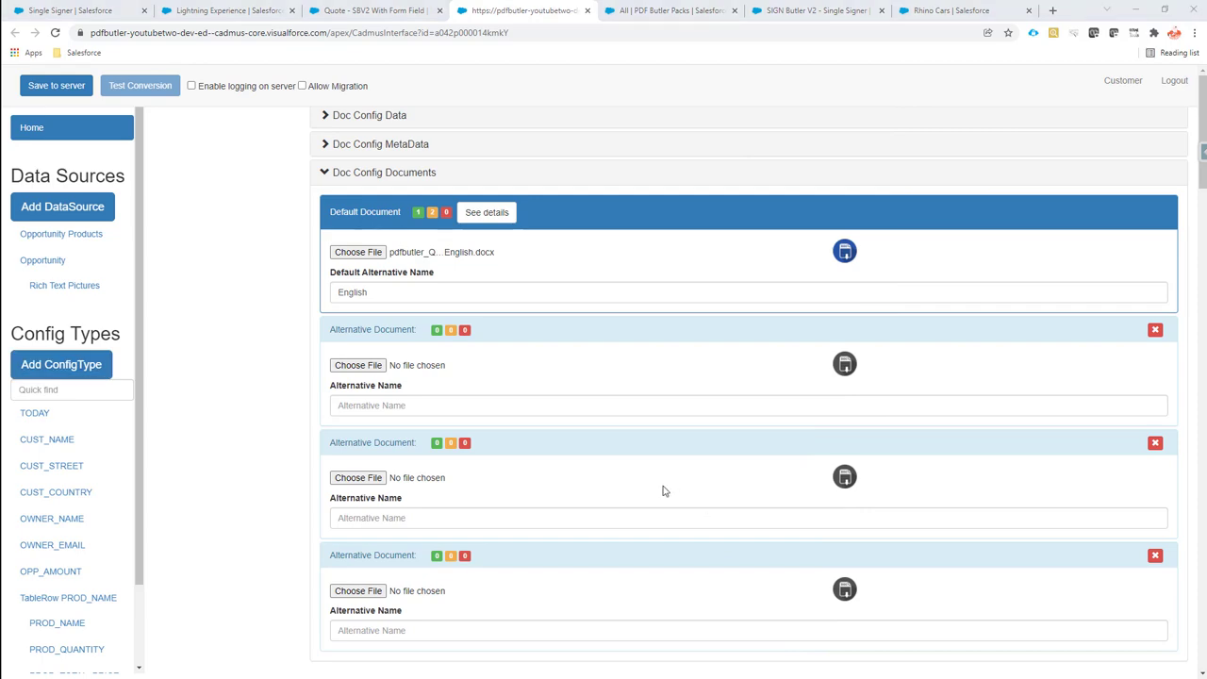
# Switch to the Word quote template, copy the merge field name FRM_LEAD_SOURCE, and return to the doc config in the browser
pyautogui.hotkey('alt', 'Tab')
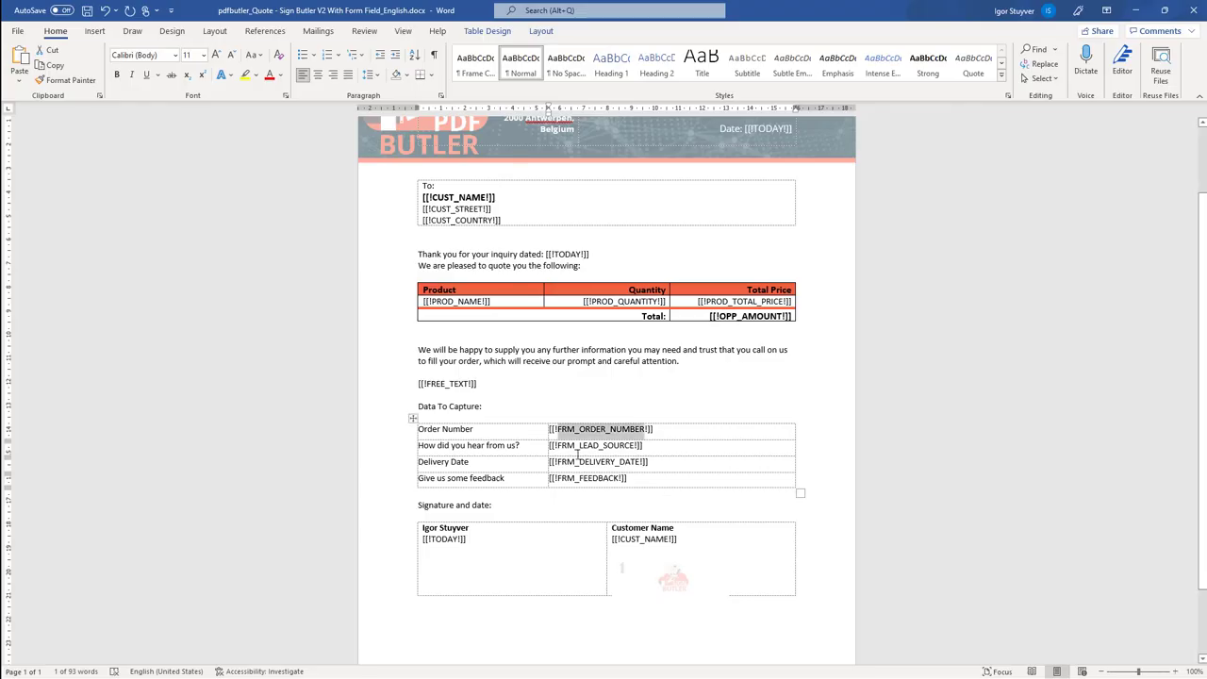
pyautogui.moveTo(569, 449); pyautogui.dragTo(624, 456)
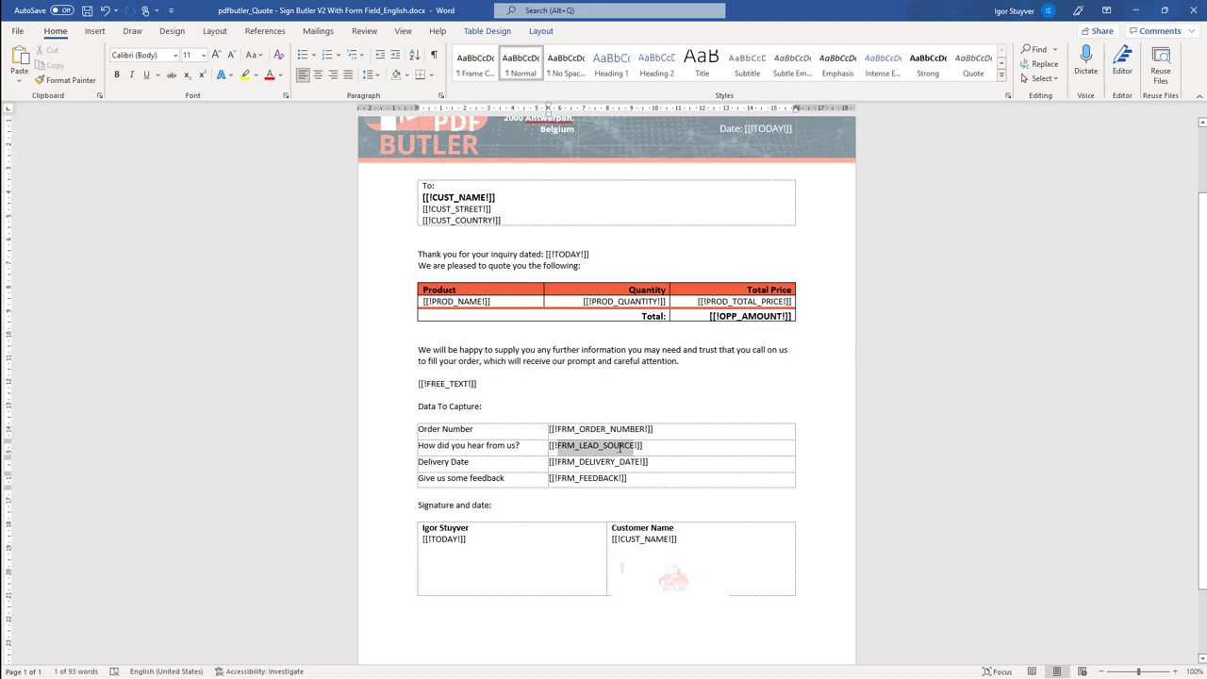
pyautogui.hotkey('alt', 'Tab')
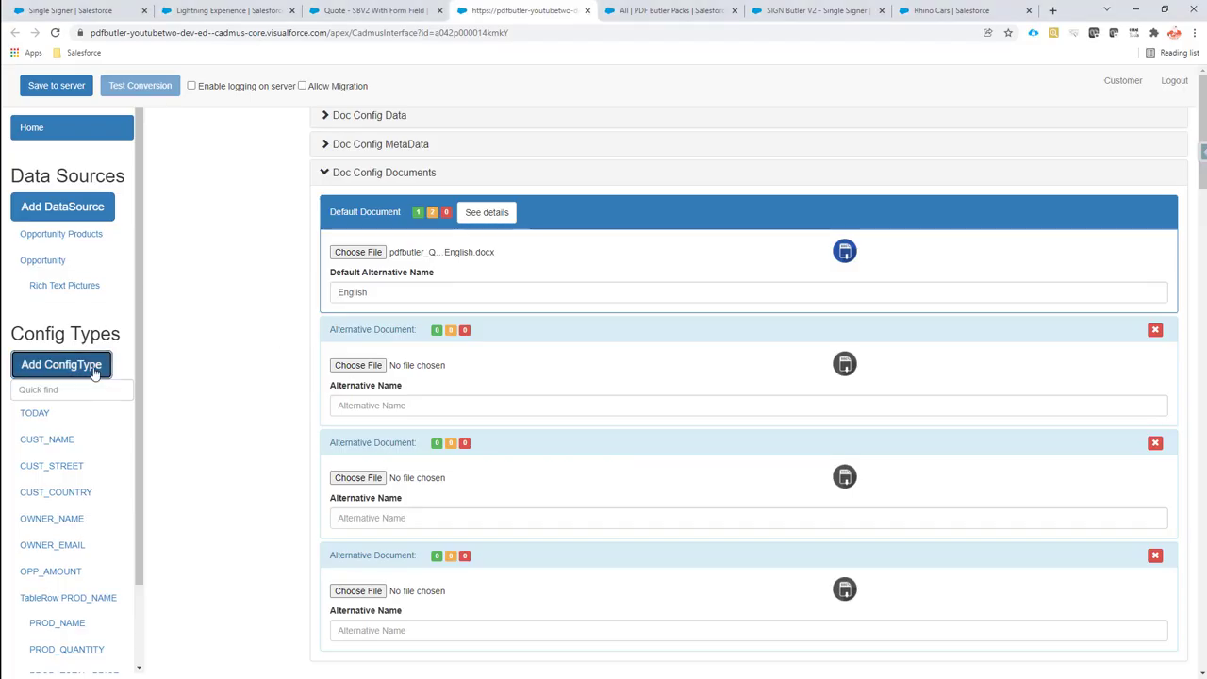
pyautogui.click(98, 365)
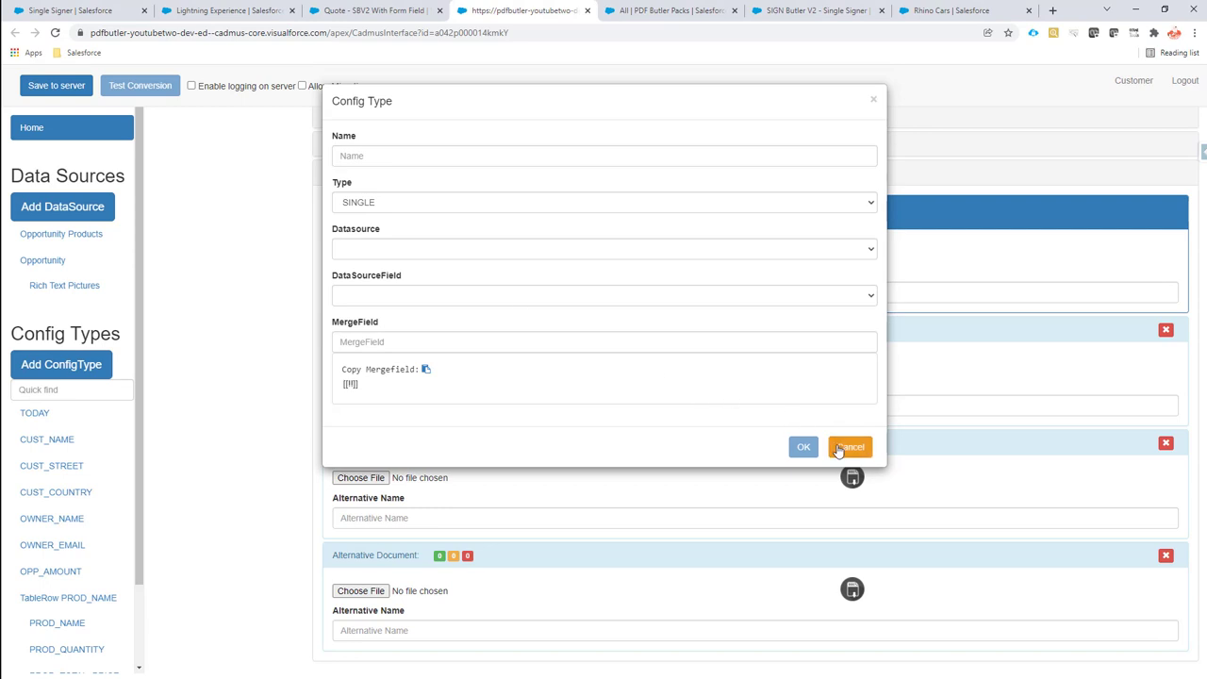
pyautogui.click(839, 447)
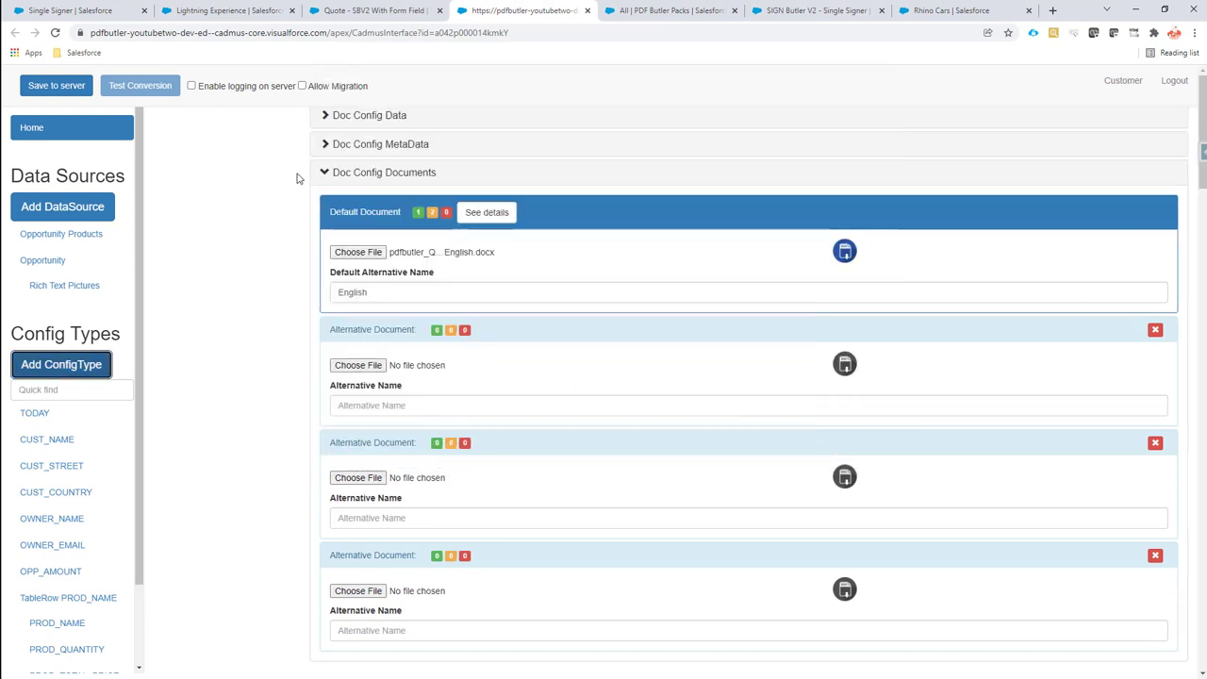
# Open the Lead Source Picklist data source record in Salesforce to examine its translation object and picklist
pyautogui.click(330, 12)
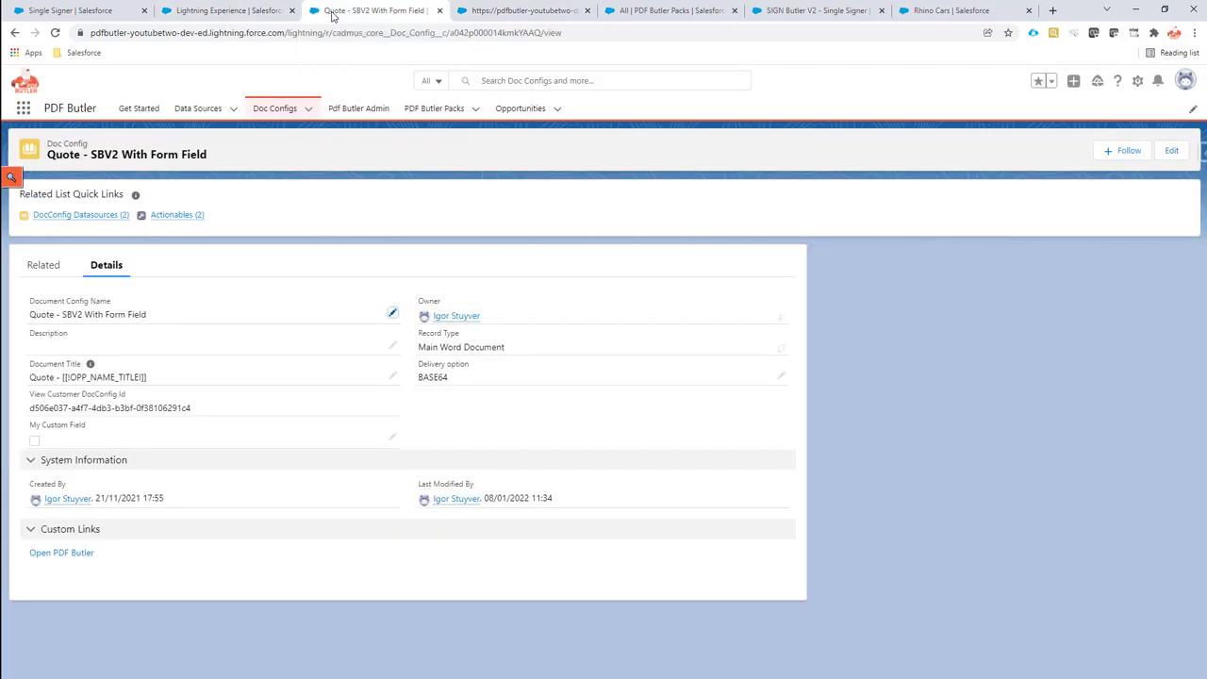
pyautogui.click(307, 110)
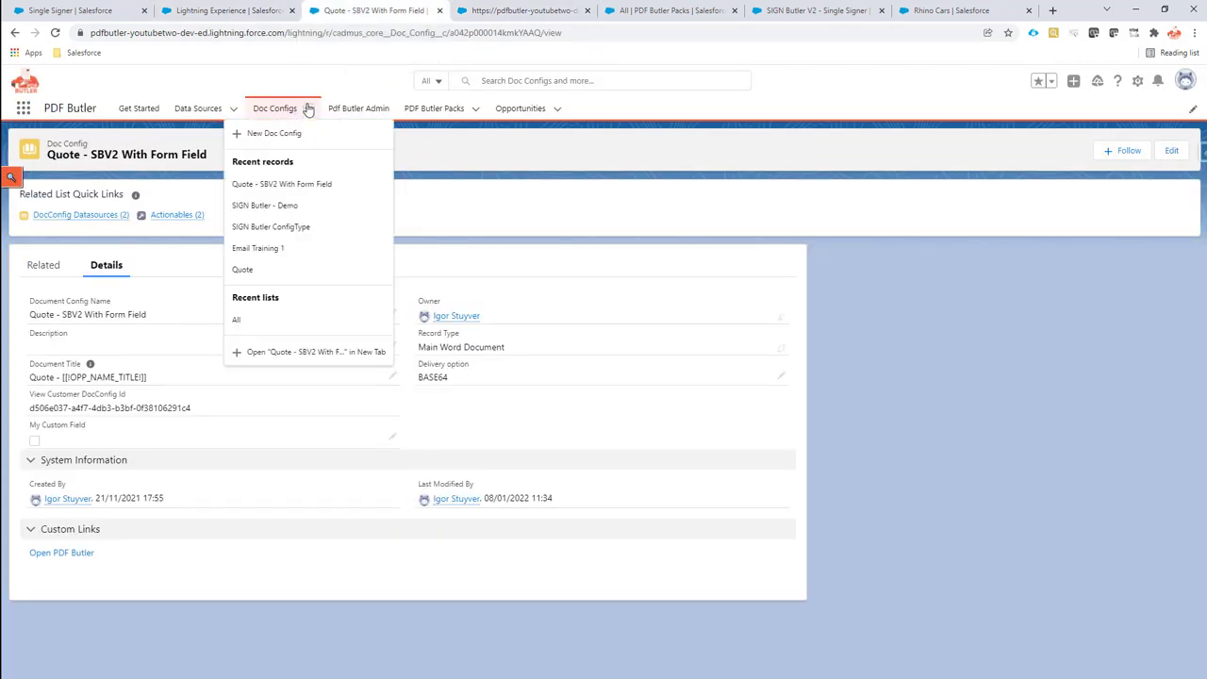
pyautogui.click(233, 108)
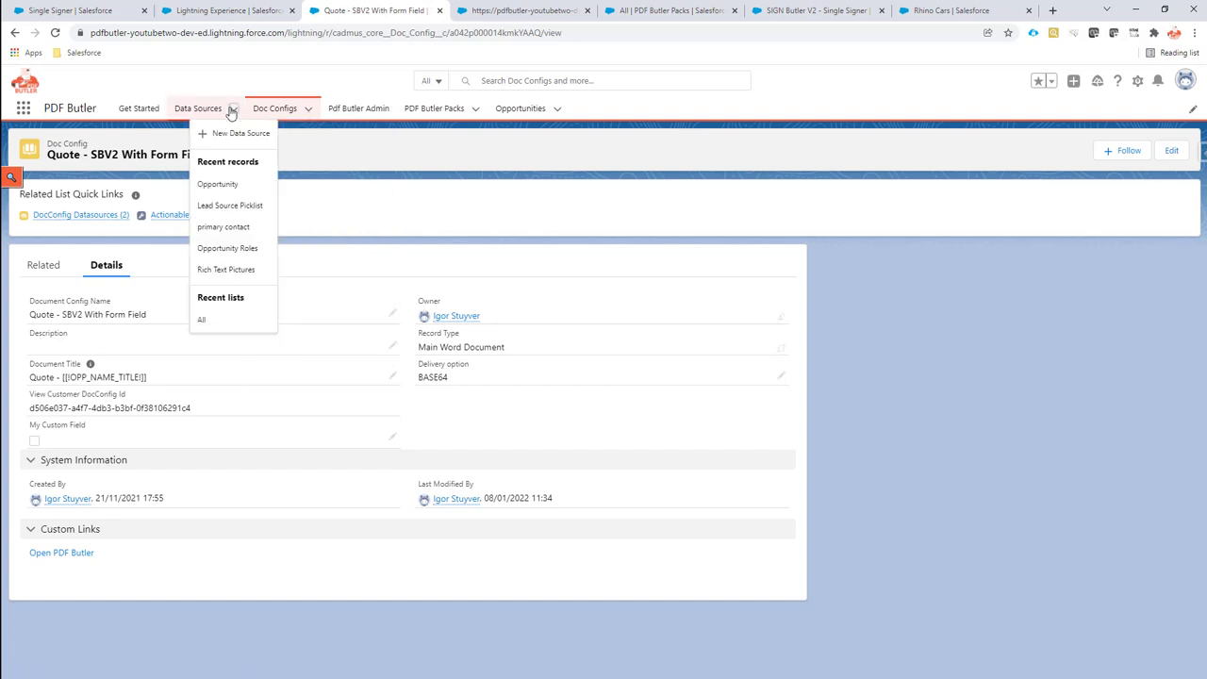
pyautogui.click(237, 207)
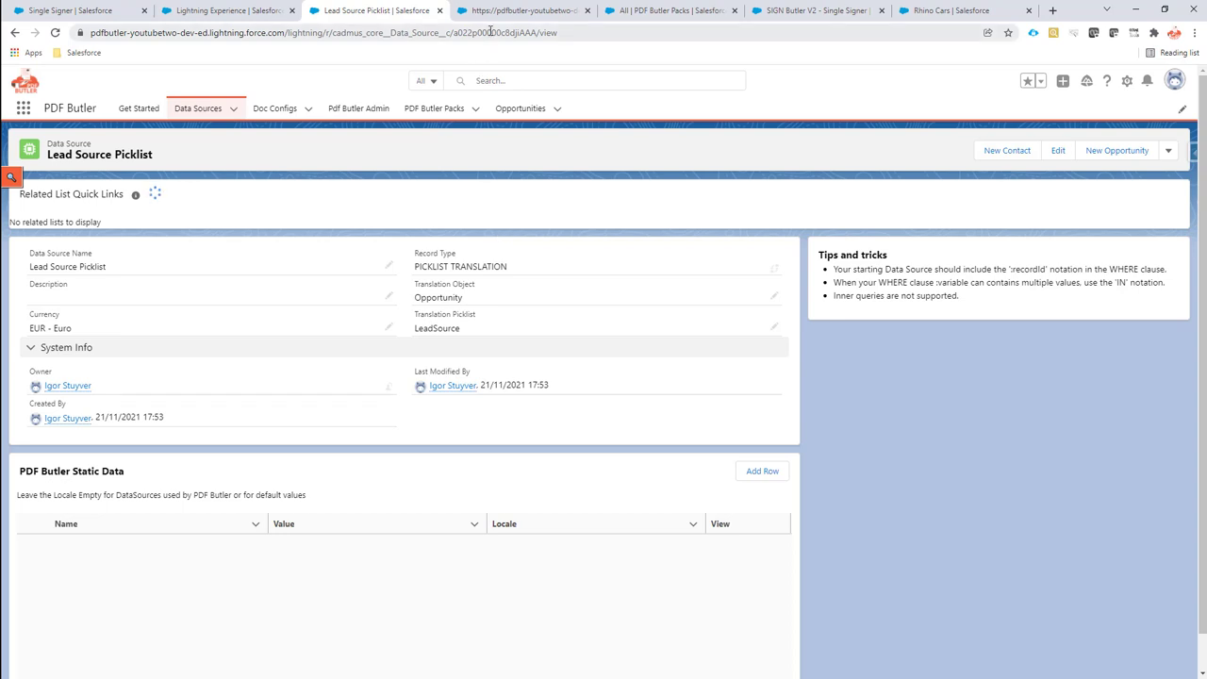
# Examine the available Lead Source values on the Rhino Cars opportunity
pyautogui.click(947, 10)
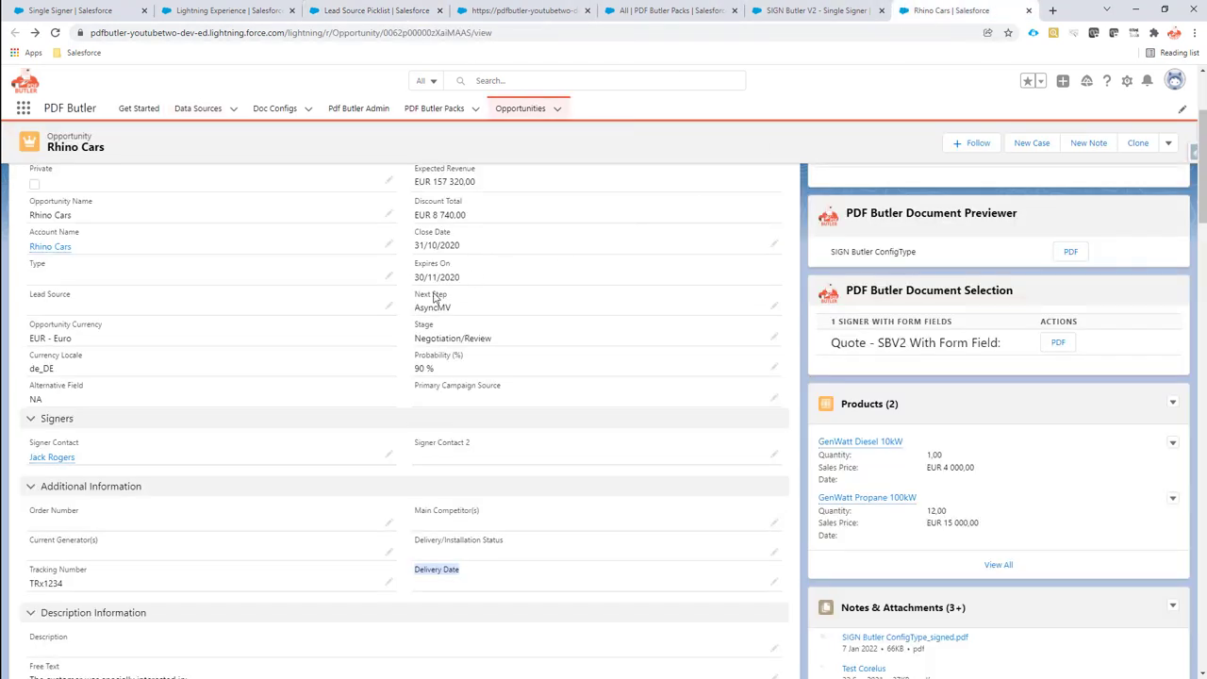
pyautogui.click(388, 309)
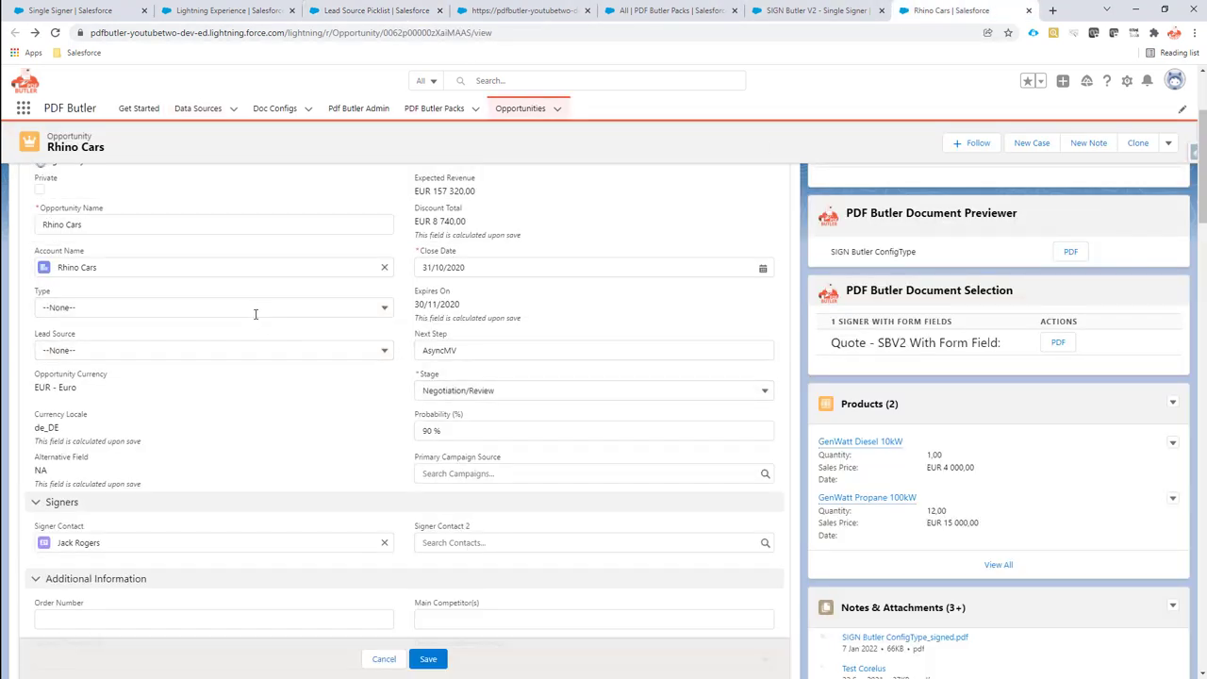
pyautogui.click(257, 351)
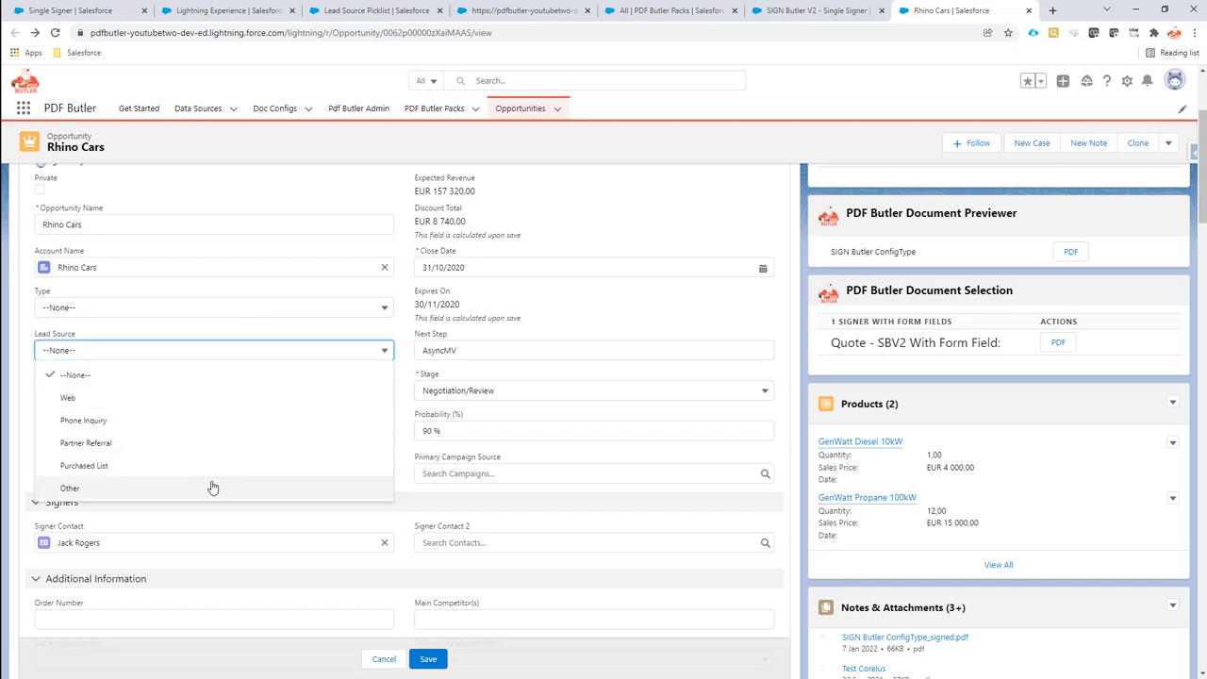
# In the doc config, search the available data sources for "lead sour" and select Lead Source Picklist for addition
pyautogui.click(553, 11)
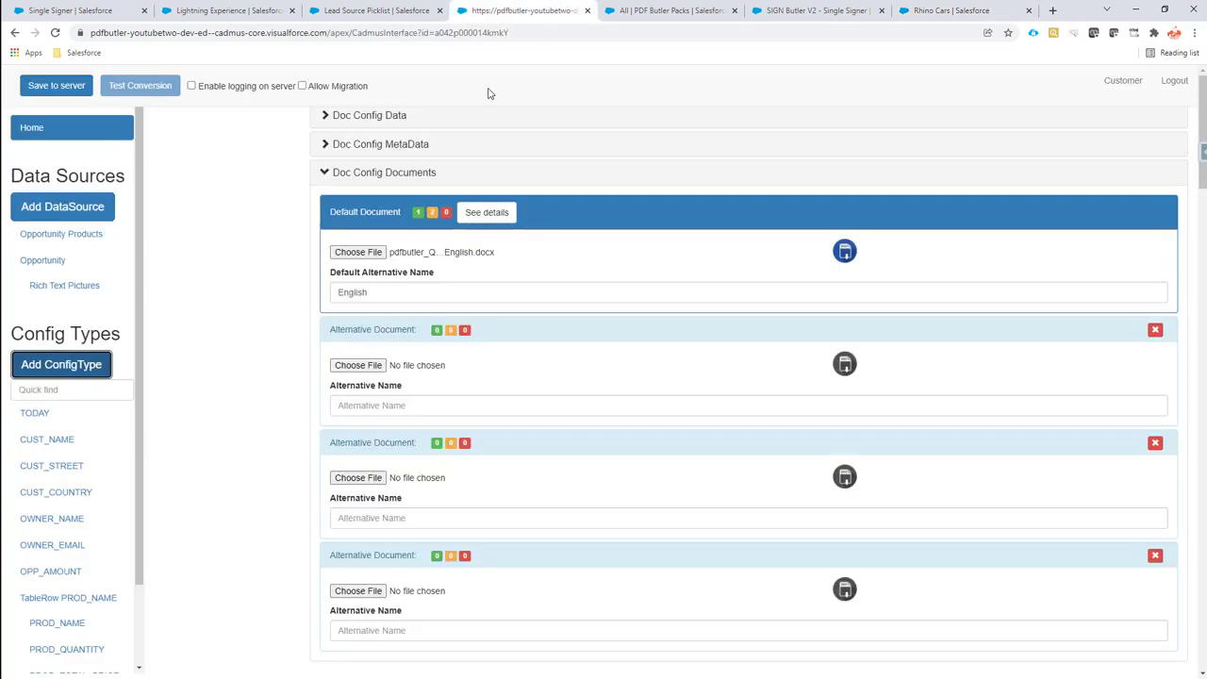
pyautogui.click(72, 210)
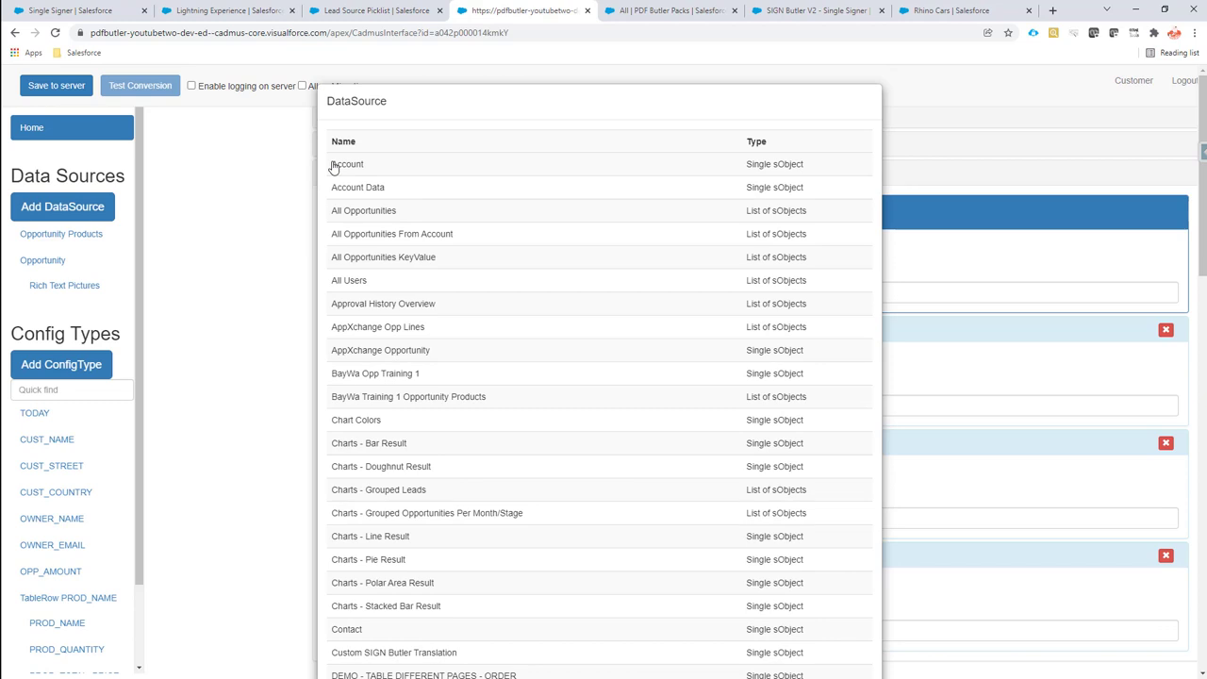
pyautogui.hotkey('ctrl', 'f')
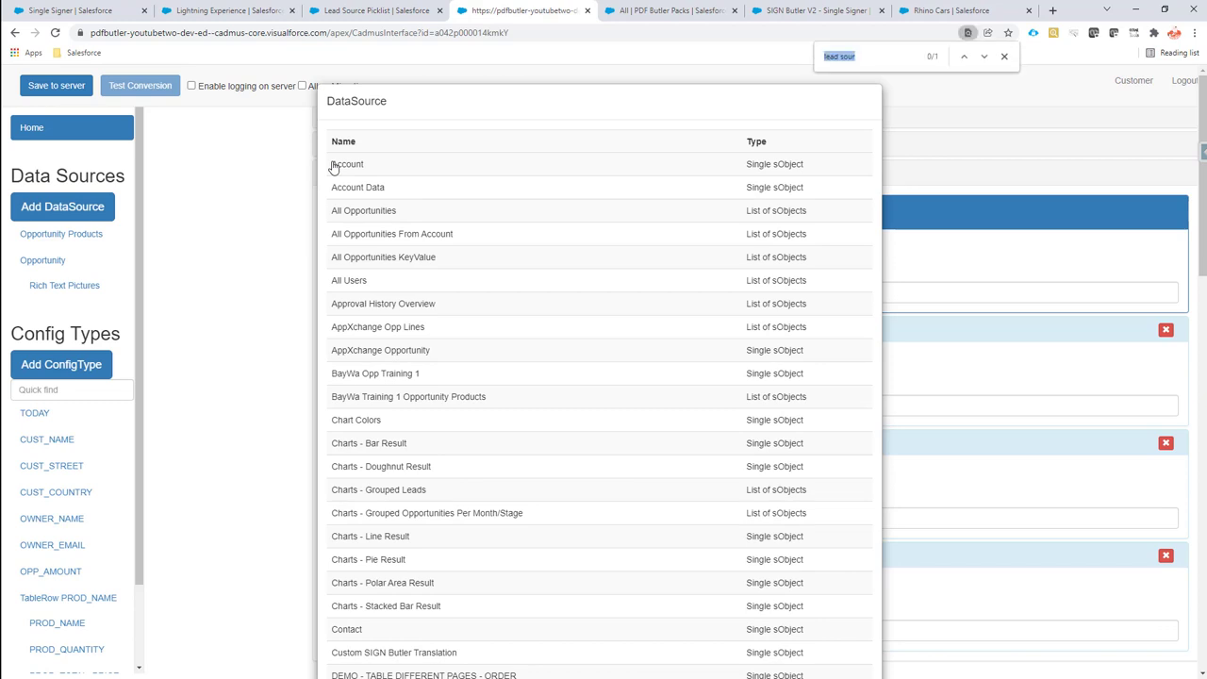
pyautogui.press('Return')
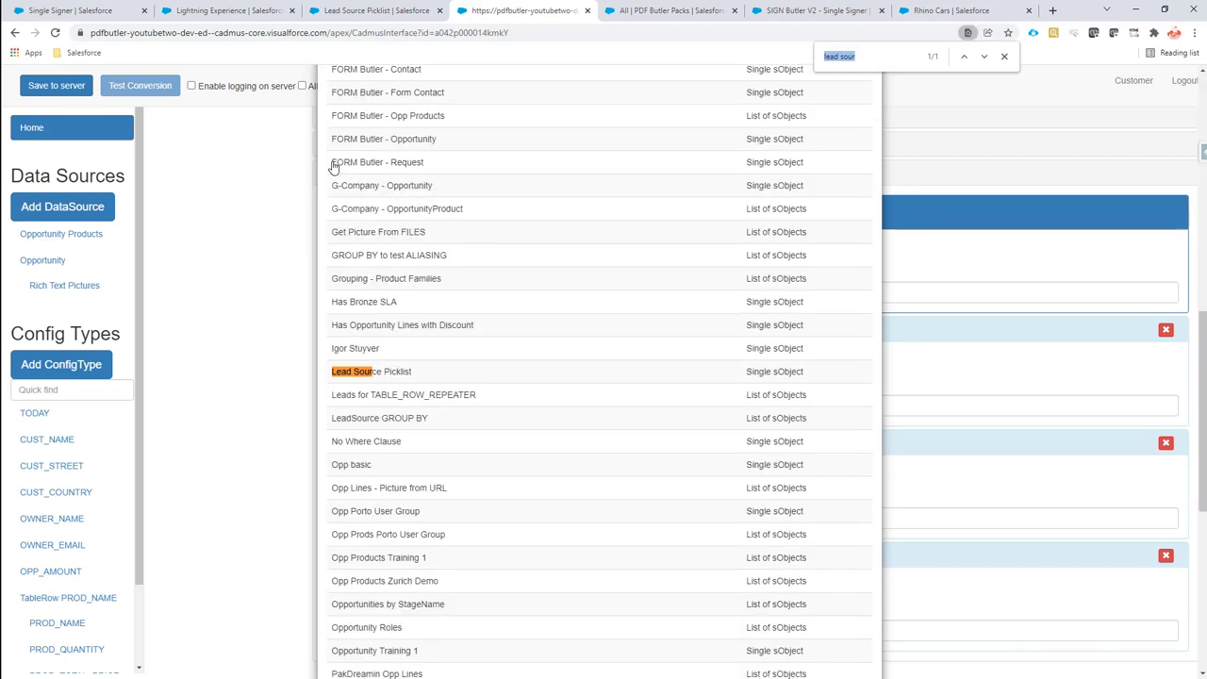
pyautogui.click(351, 373)
# Give the Lead Source Picklist data source a TEXT field named "fid" and confirm it
pyautogui.click(358, 328)
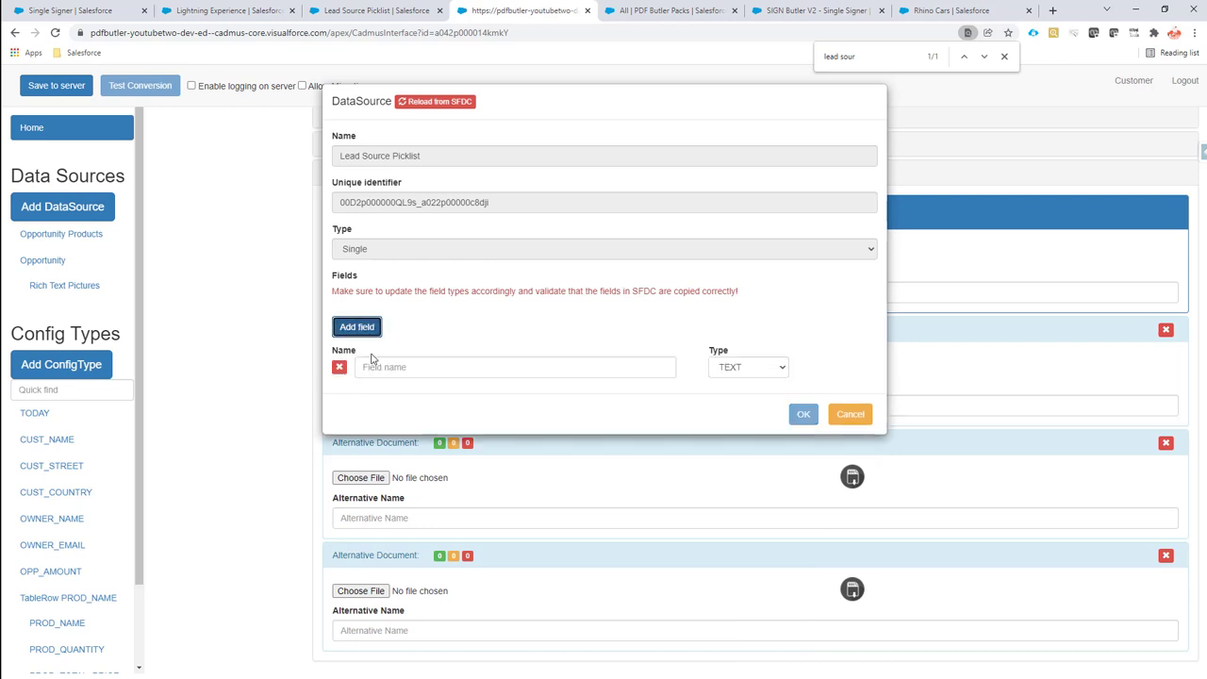
pyautogui.click(378, 366)
pyautogui.write('fie')
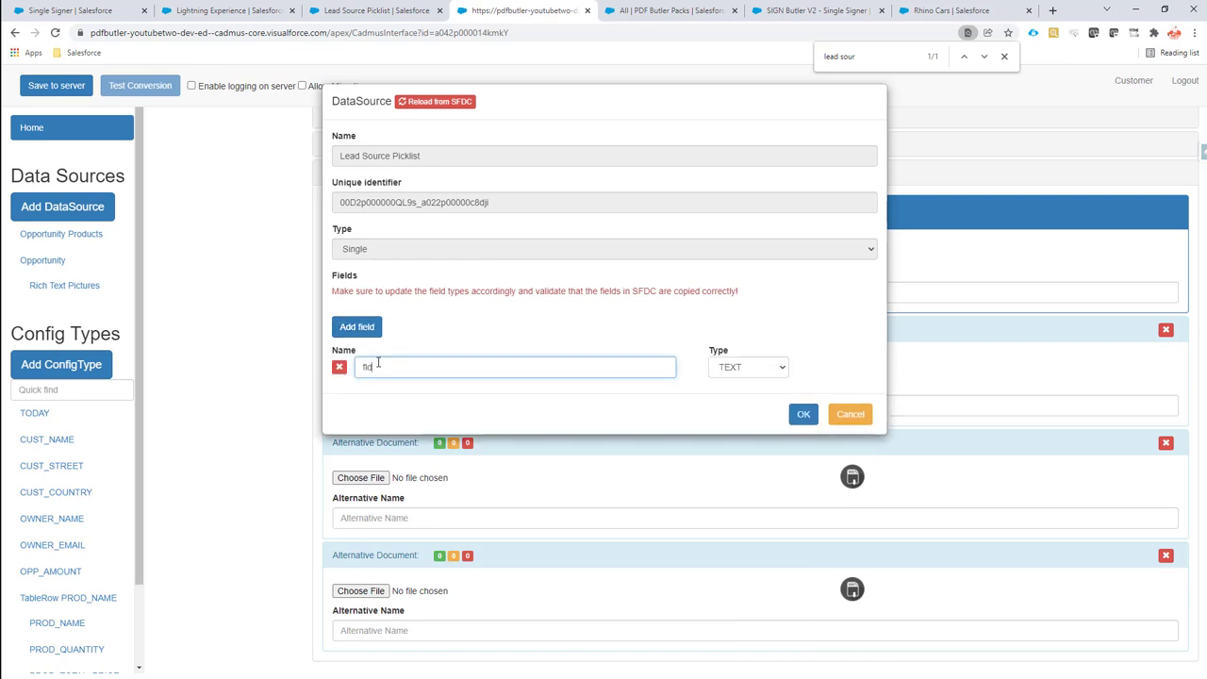
pyautogui.click(802, 414)
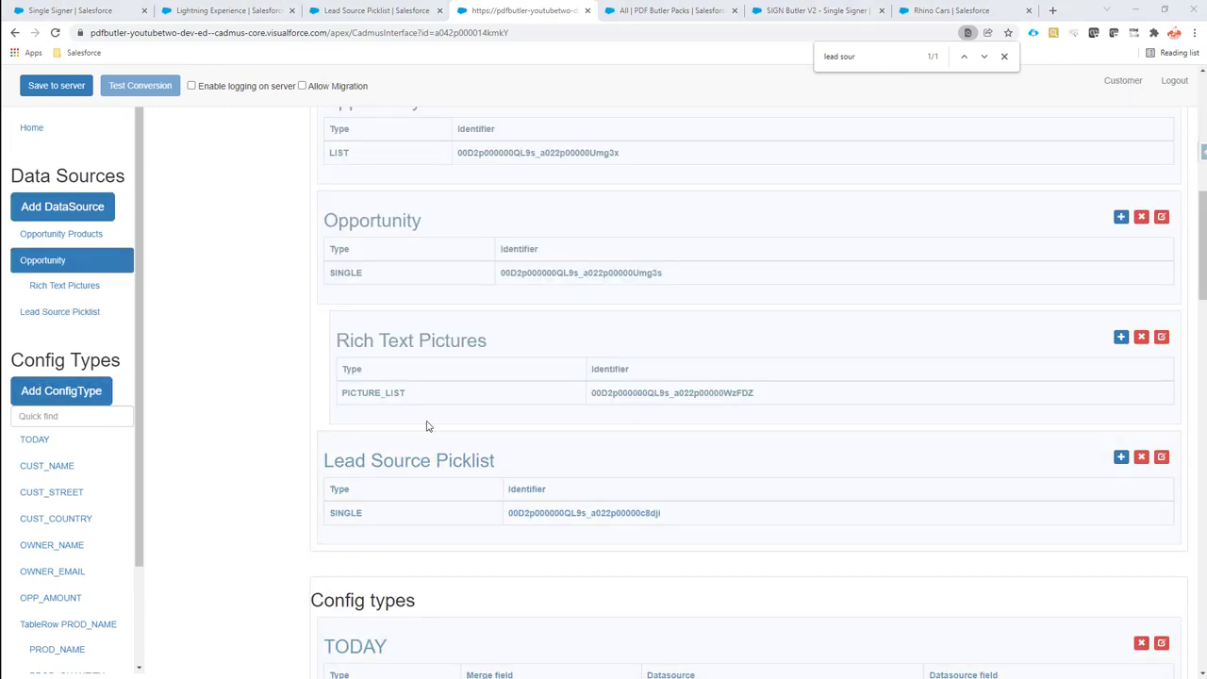
# Add a config type named FRM_LEAD_SOURCE with the type SINGLE_FOR_FORM_FIELD
pyautogui.click(32, 390)
pyautogui.click(363, 149)
pyautogui.write('FRM_LEAD_SOURCE')
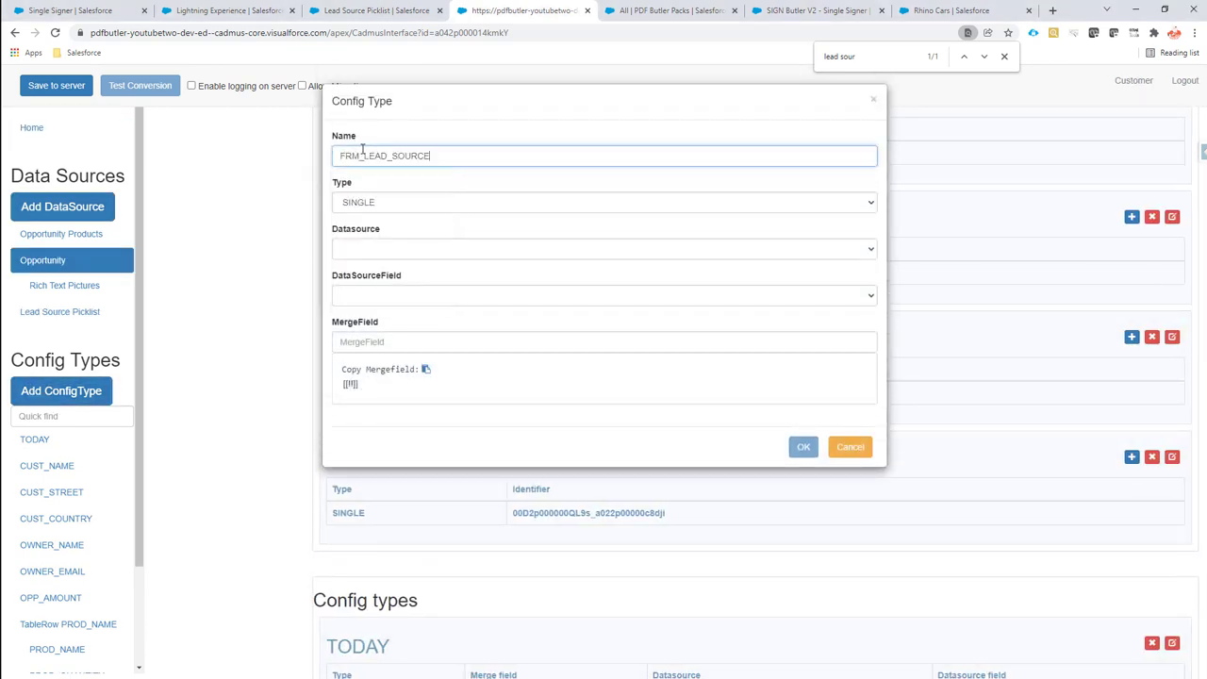
pyautogui.click(372, 202)
pyautogui.click(391, 305)
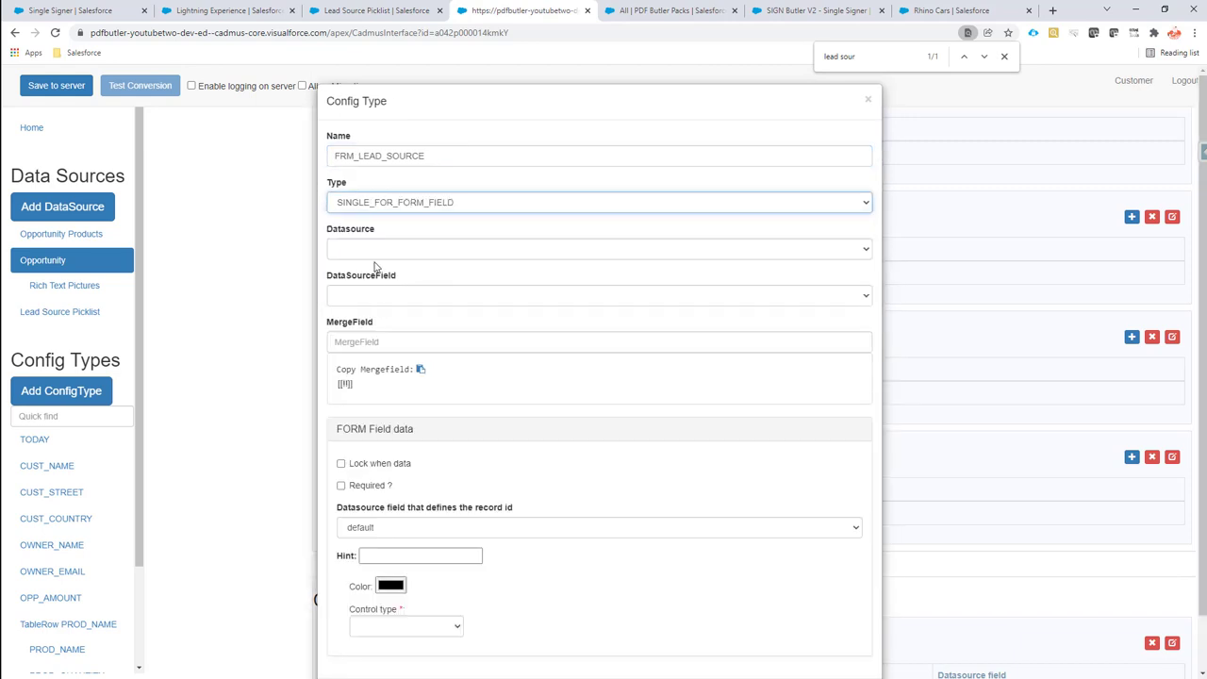
# Link the config type to LeadSource of the Opportunity data source, with FRM_LEAD_SOURCE as its merge field
pyautogui.click(375, 250)
pyautogui.click(385, 290)
pyautogui.click(387, 295)
pyautogui.scroll(-15, 478, 433)
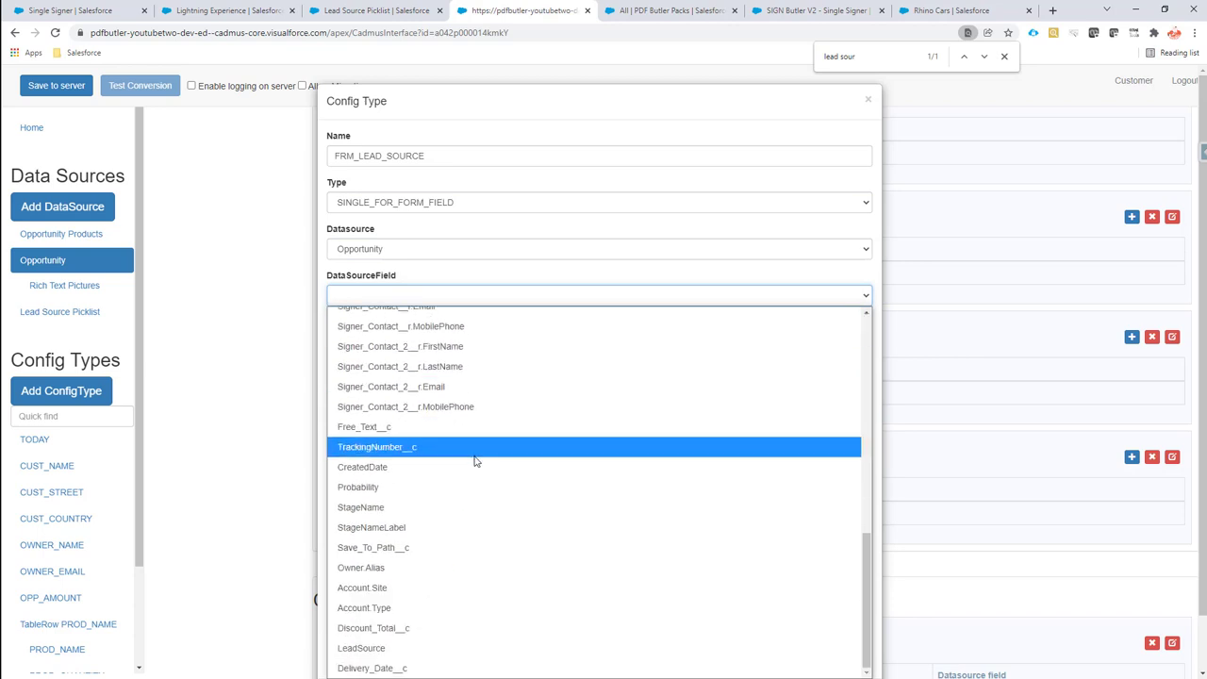
pyautogui.click(477, 650)
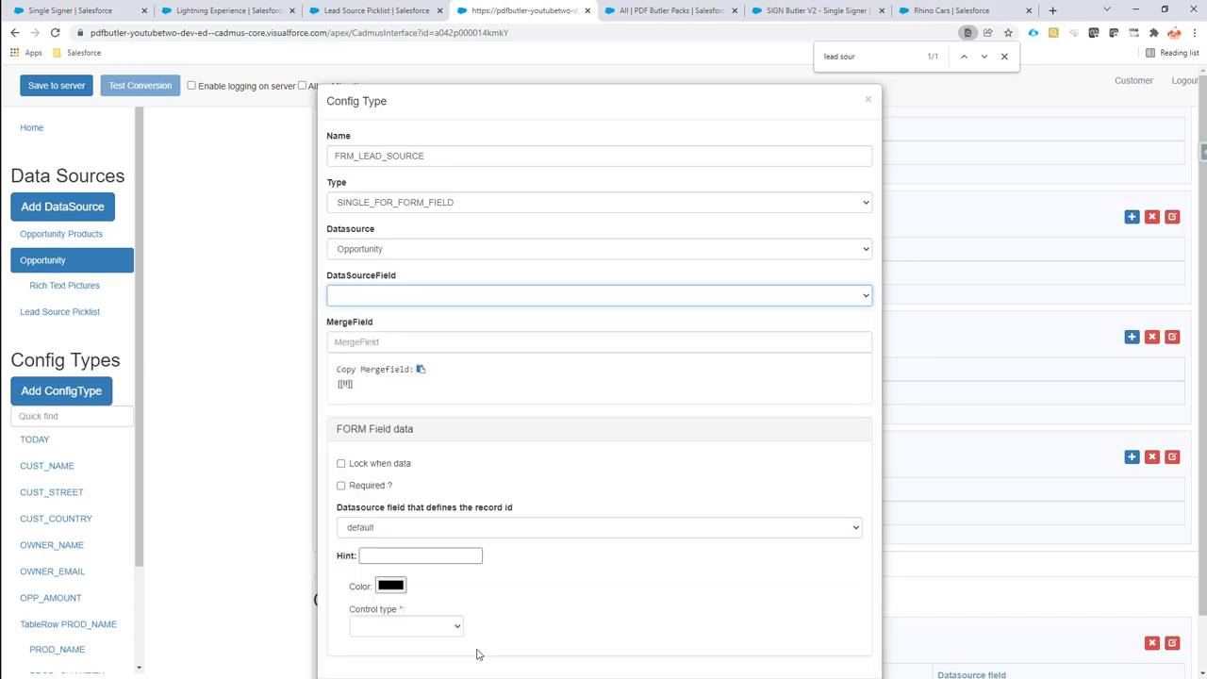
pyautogui.click(429, 341)
pyautogui.write('FRM_LEAD_SOURCE')
pyautogui.scroll(-2, 479, 367)
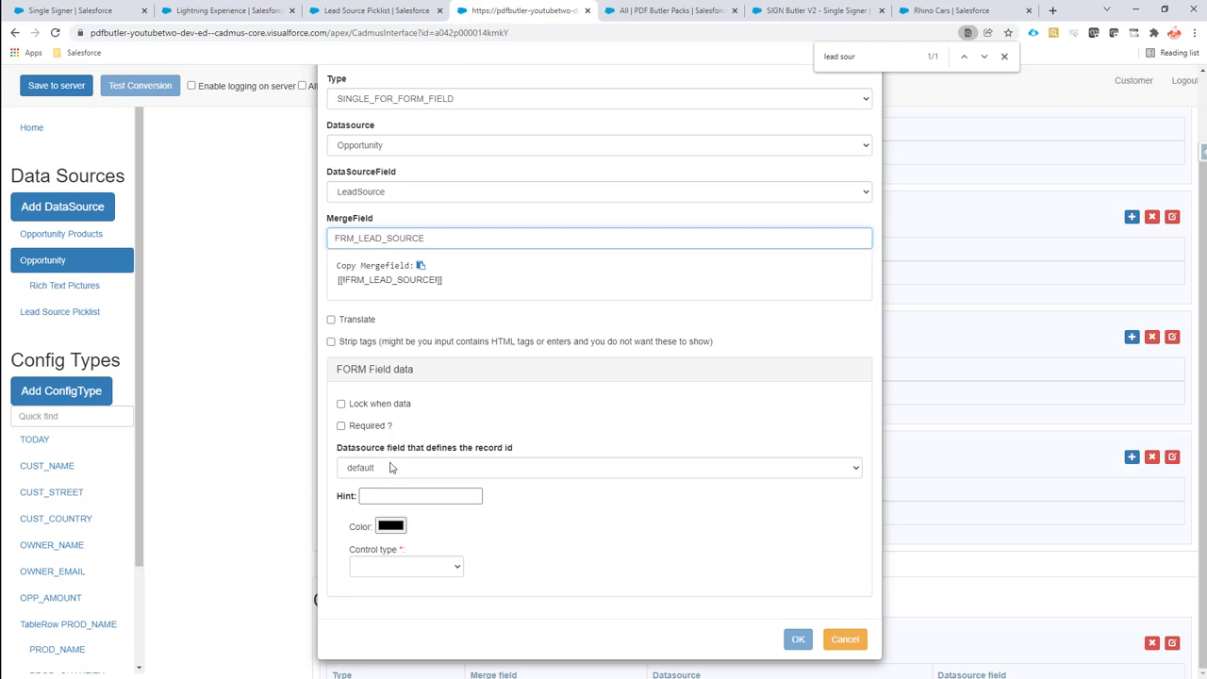
# Give the lead source field the hint "How did you find us" and set its control type to Picklist
pyautogui.click(403, 496)
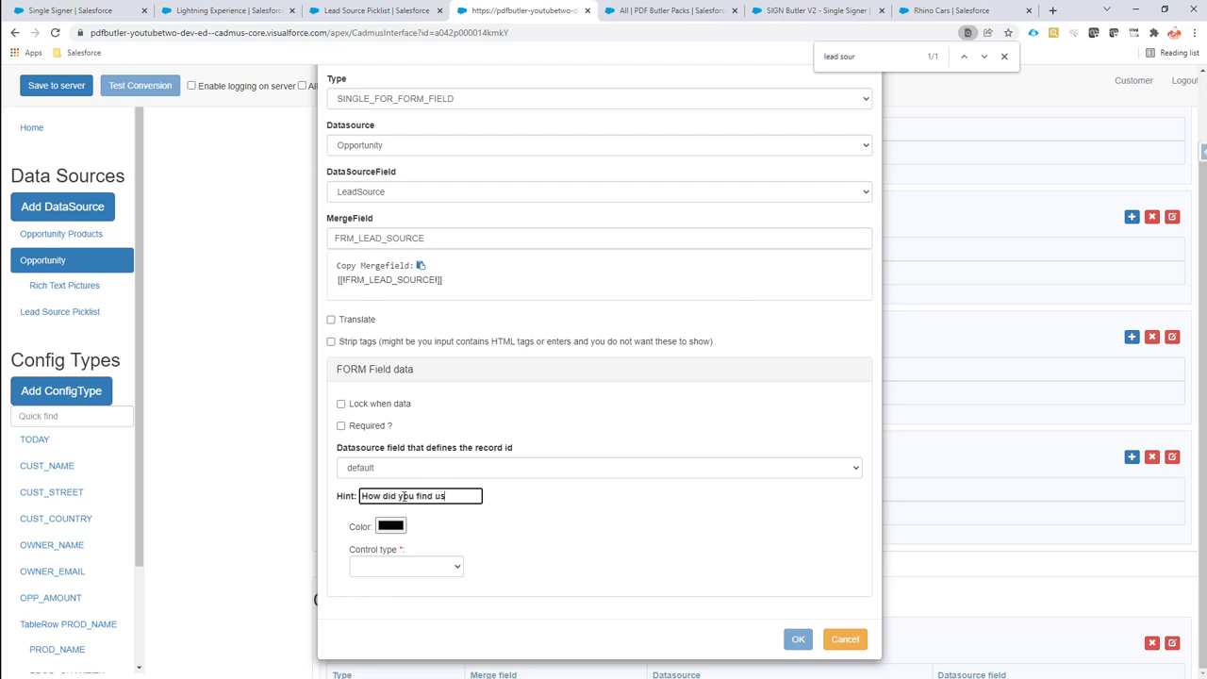
pyautogui.click(442, 569)
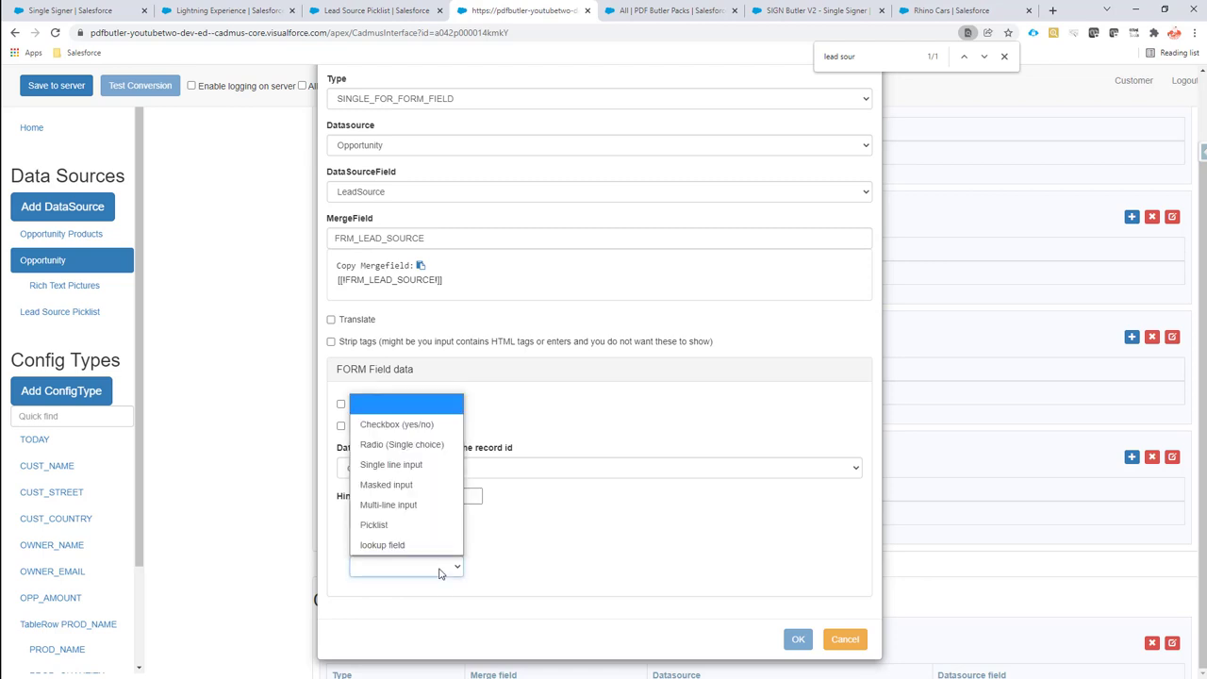
pyautogui.click(415, 524)
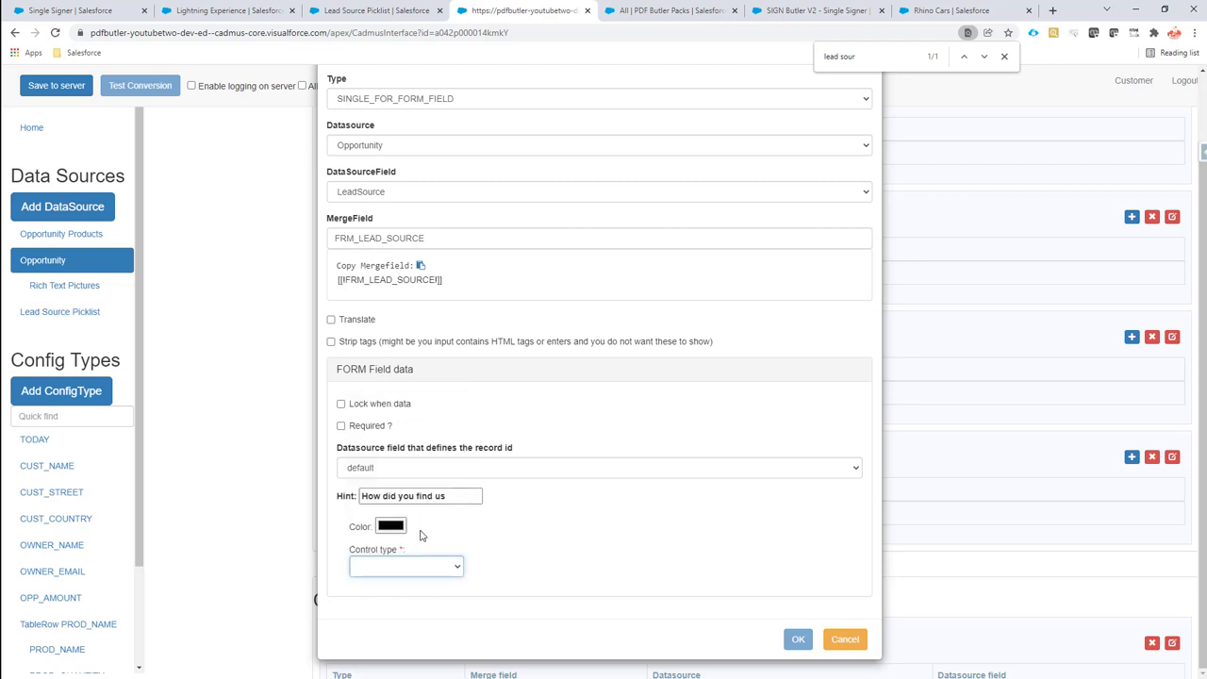
# Set the lead source field's height to 8 mm and its picklist datasource to Lead Source Picklist, then confirm the config type
pyautogui.scroll(-2, 459, 514)
pyautogui.doubleClick(429, 500)
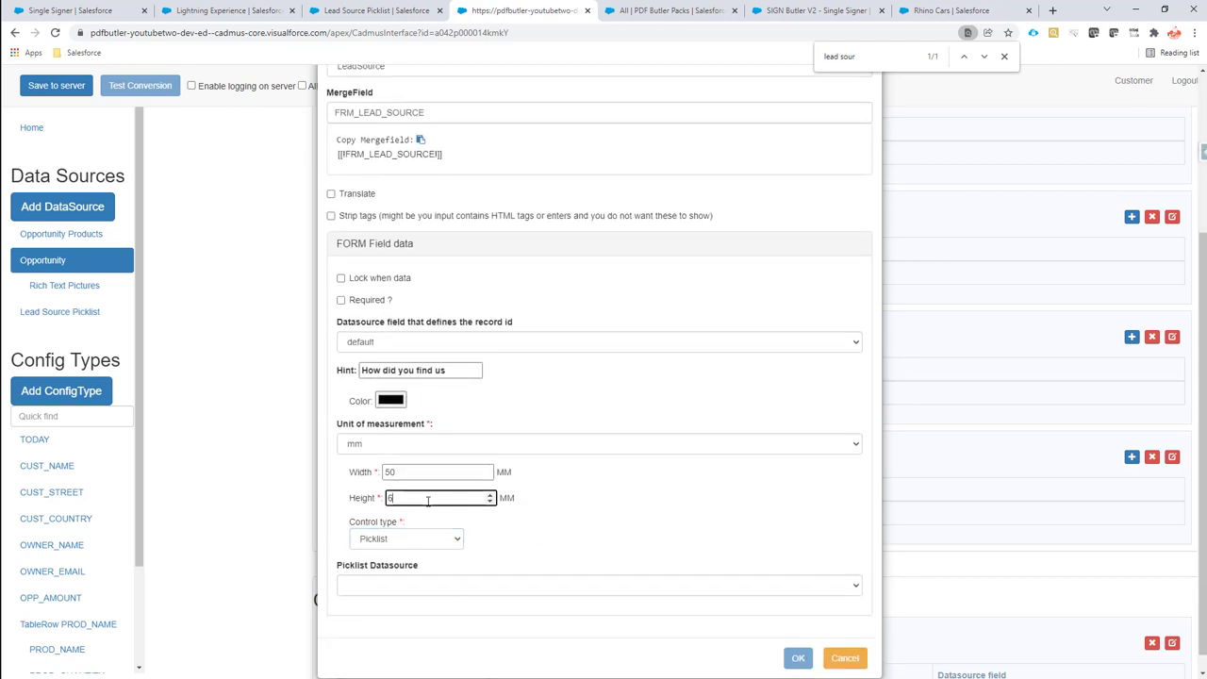
pyautogui.press('BackSpace')
pyautogui.click(432, 586)
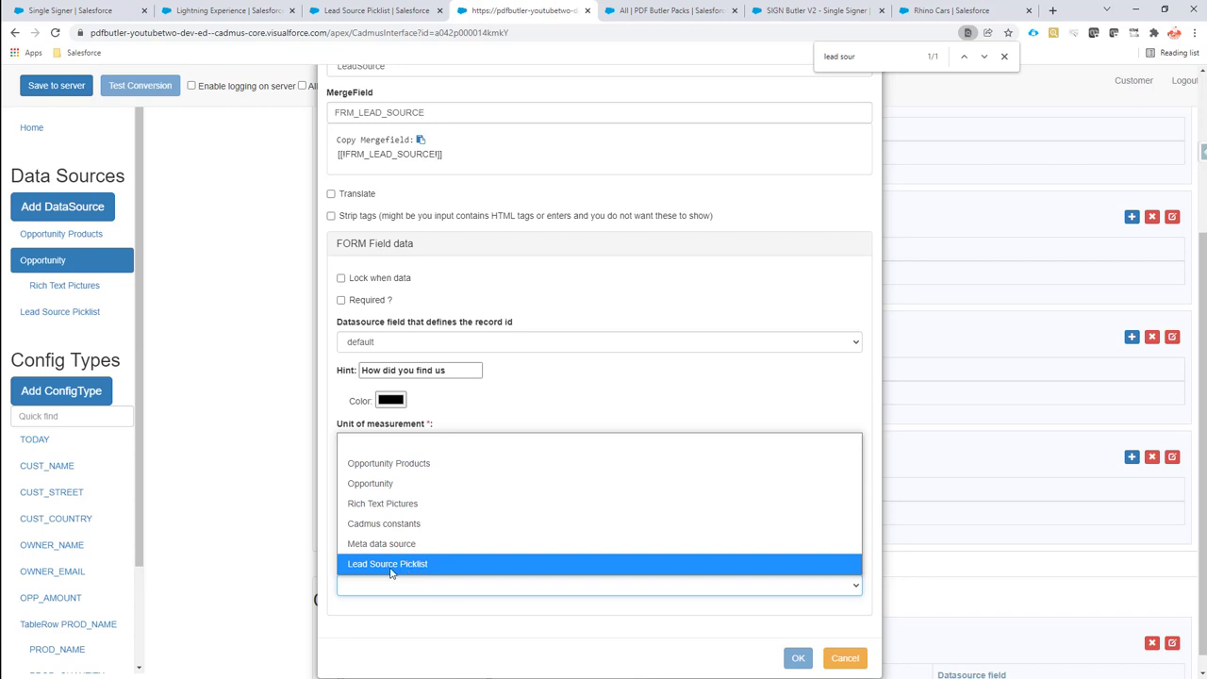
pyautogui.click(391, 564)
pyautogui.scroll(-1, 676, 594)
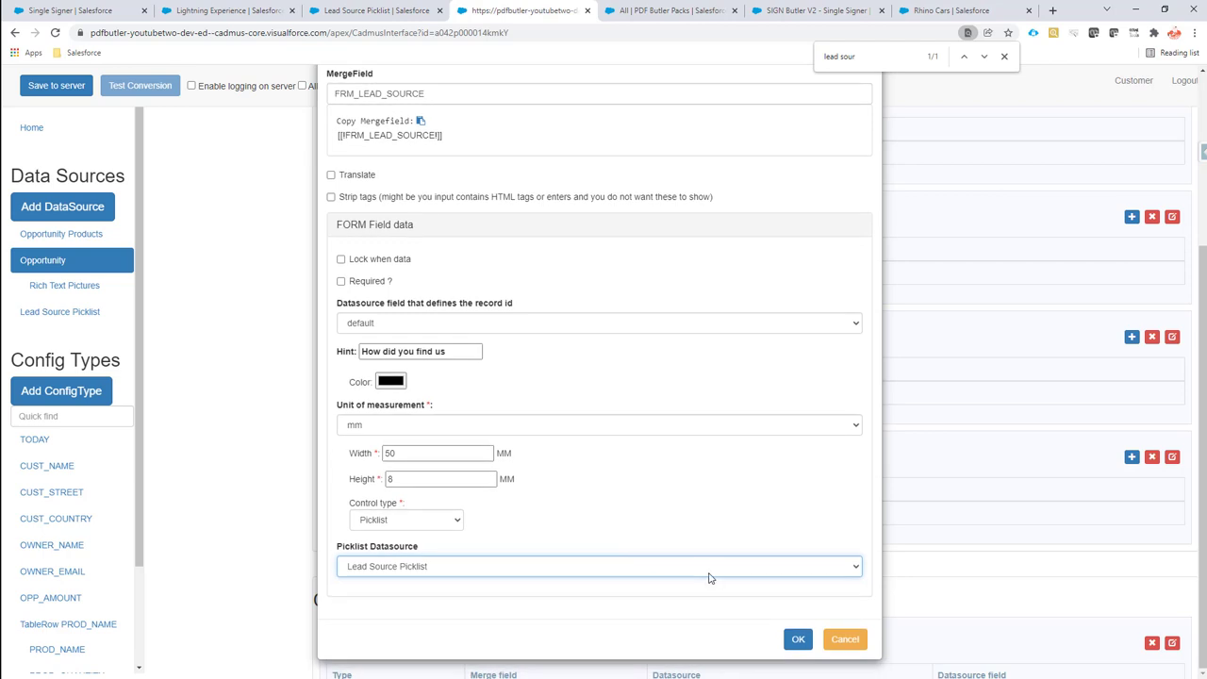
pyautogui.click(797, 639)
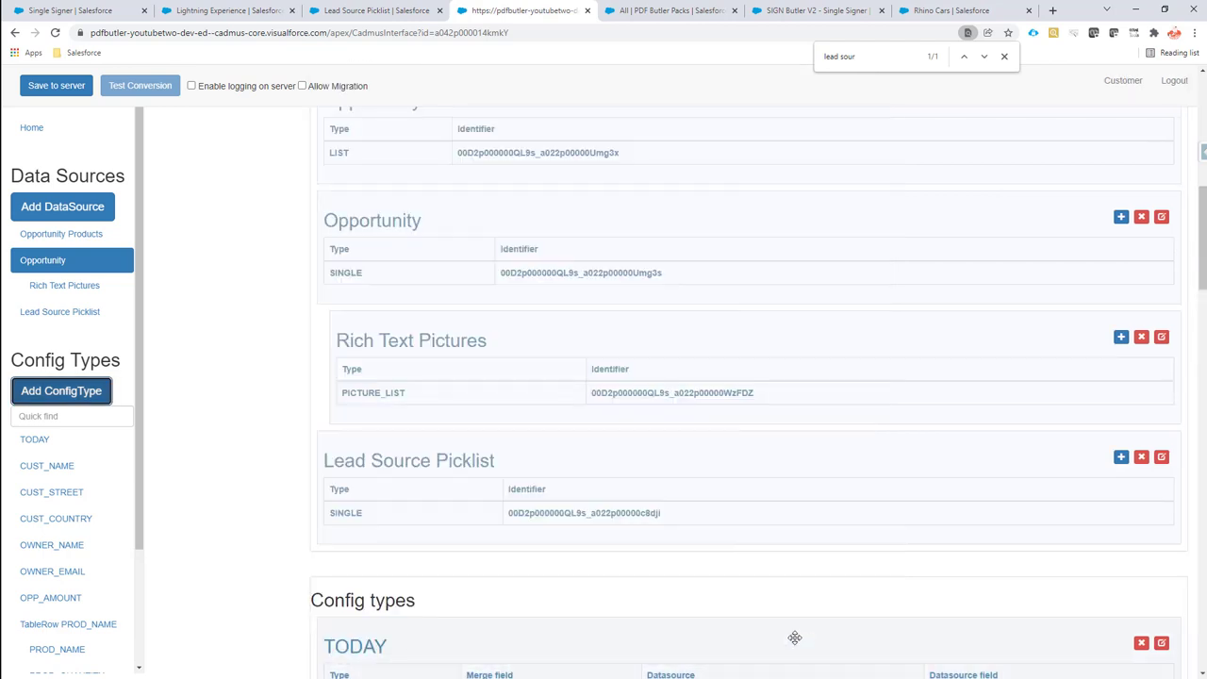
# Copy FRM_DELIVERY_DATE from the quote template in Word and use it as the name of a new config type in the browser
pyautogui.hotkey('alt', 'Tab')
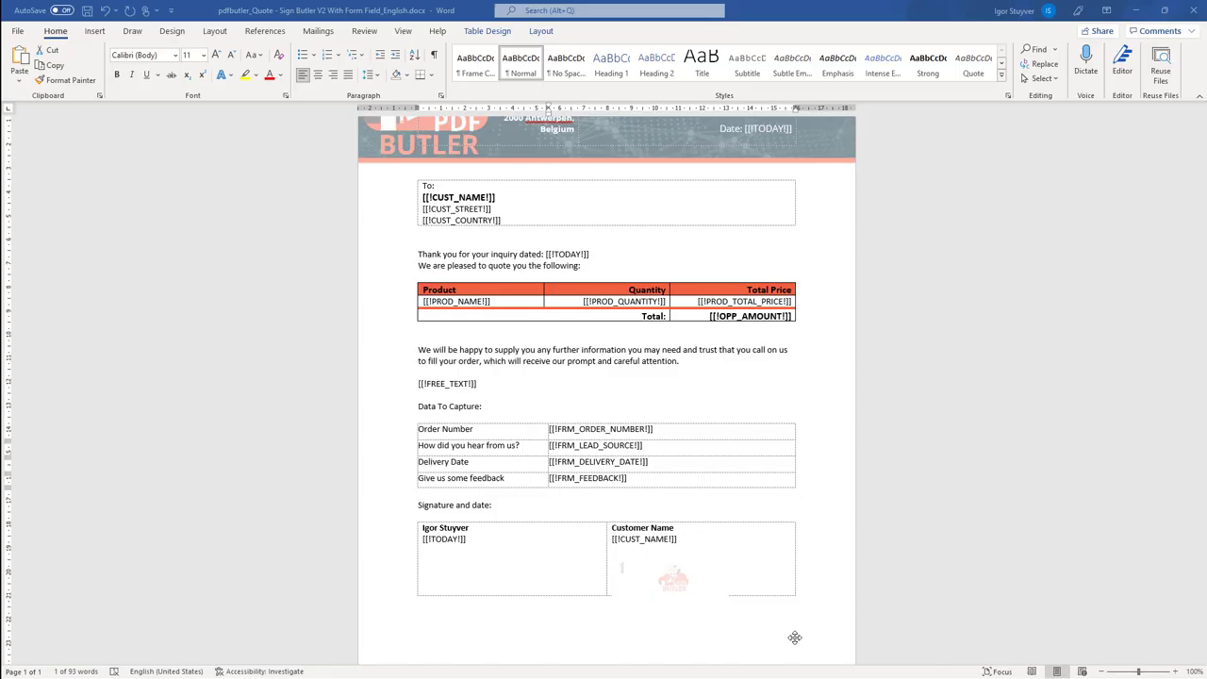
pyautogui.moveTo(564, 464); pyautogui.dragTo(630, 464)
pyautogui.hotkey('ctrl', 'c')
pyautogui.hotkey('alt', 'Tab')
pyautogui.click(101, 402)
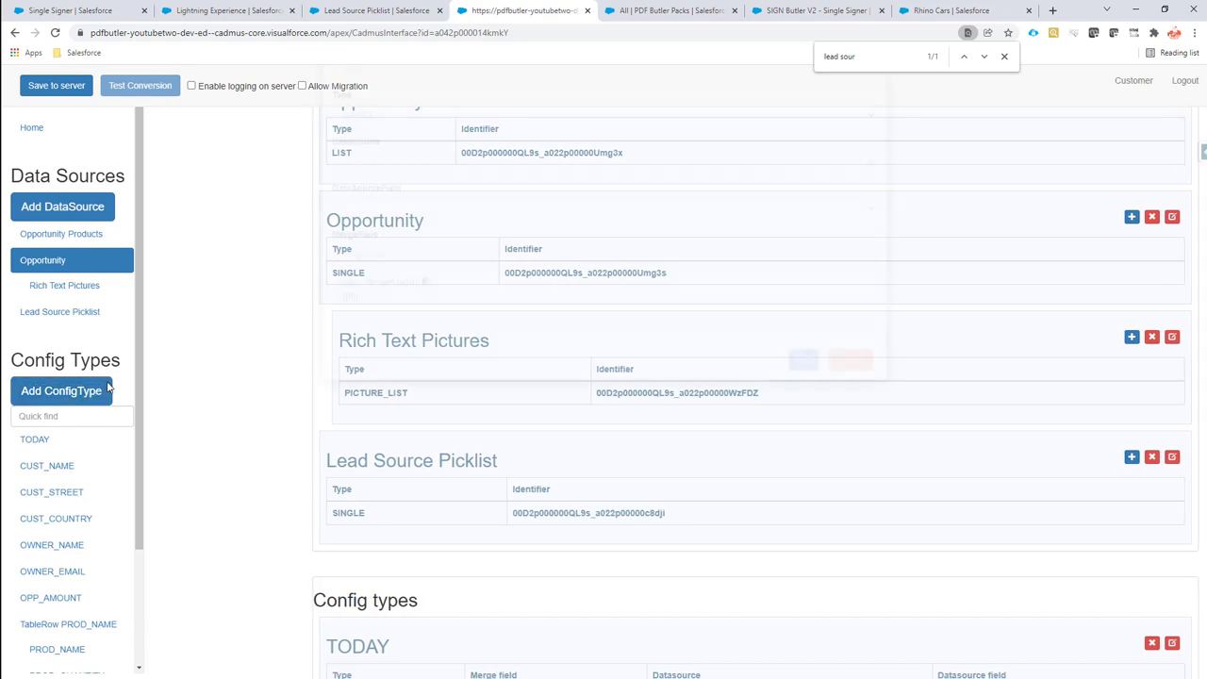
pyautogui.click(382, 164)
pyautogui.hotkey('ctrl', 'v')
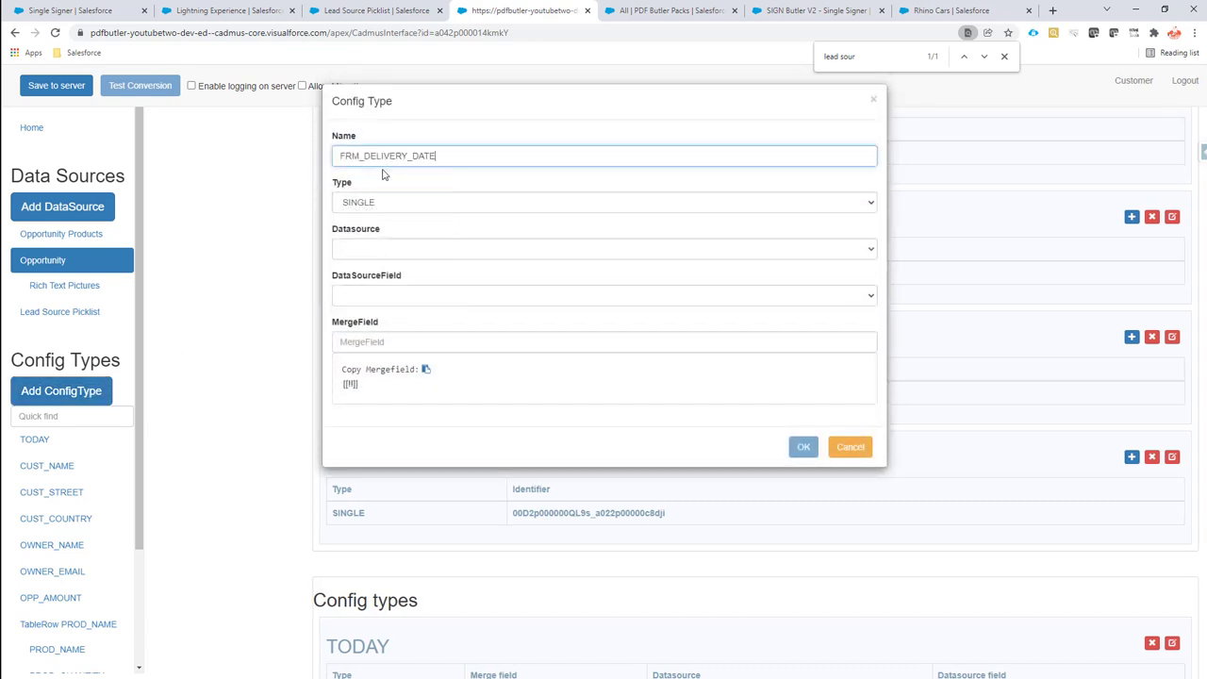
# Make the config type SINGLE_FOR_FORM_FIELD, linked to Delivery_Date__c of the Opportunity data source, with FRM_DELIVERY_DATE as its merge field
pyautogui.click(388, 203)
pyautogui.click(410, 303)
pyautogui.click(391, 251)
pyautogui.click(396, 291)
pyautogui.click(396, 295)
pyautogui.scroll(-10, 417, 425)
pyautogui.click(418, 670)
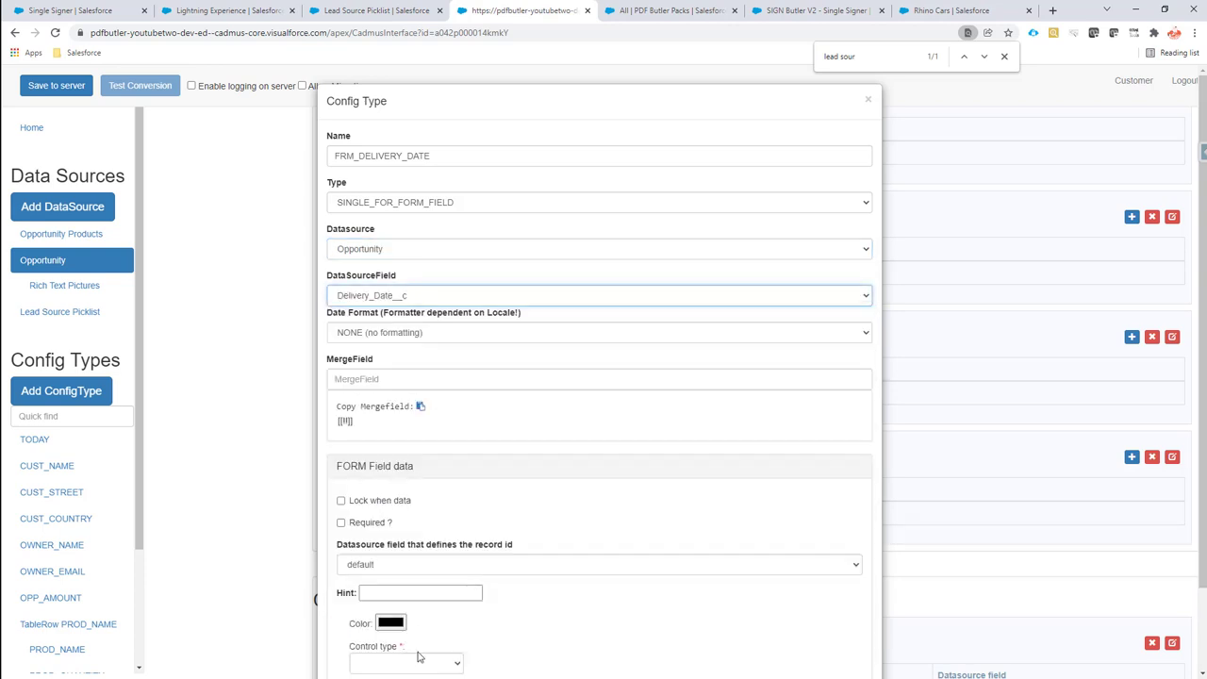
pyautogui.click(418, 379)
pyautogui.hotkey('ctrl', 'v')
# Make the delivery date field required, with the hint "Date you want your cars delivered" and the control type Single line input
pyautogui.scroll(-1, 471, 425)
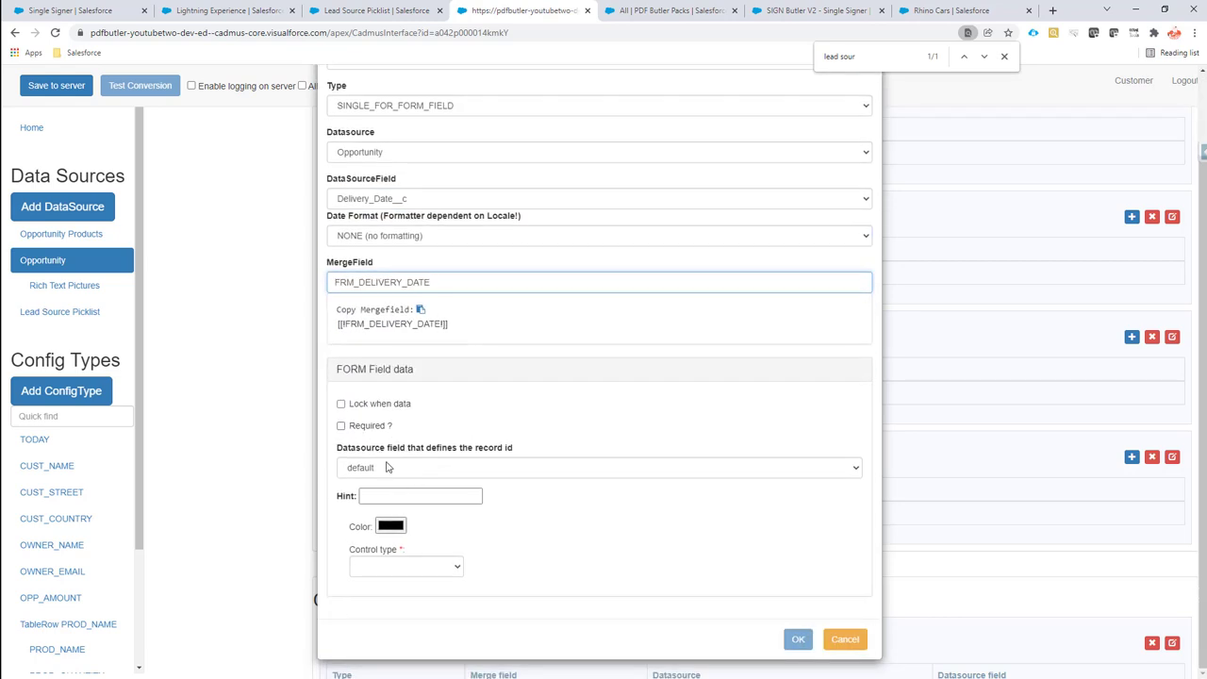
pyautogui.click(375, 426)
pyautogui.click(406, 493)
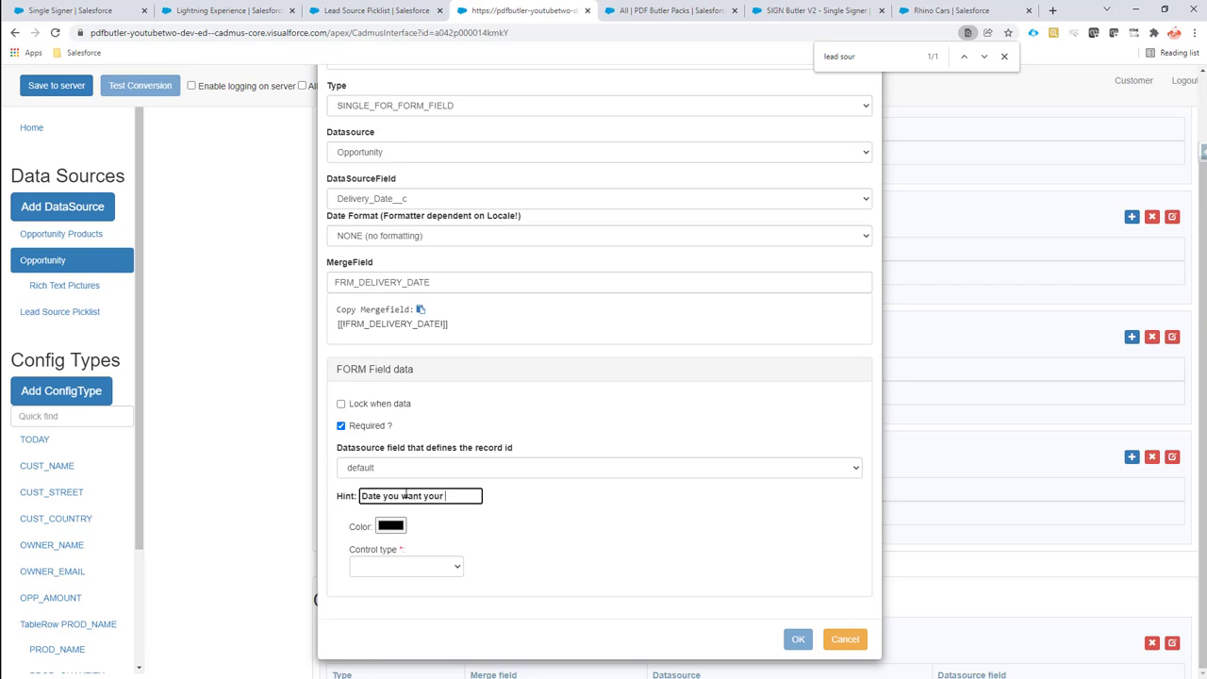
pyautogui.write('ivered')
pyautogui.click(409, 565)
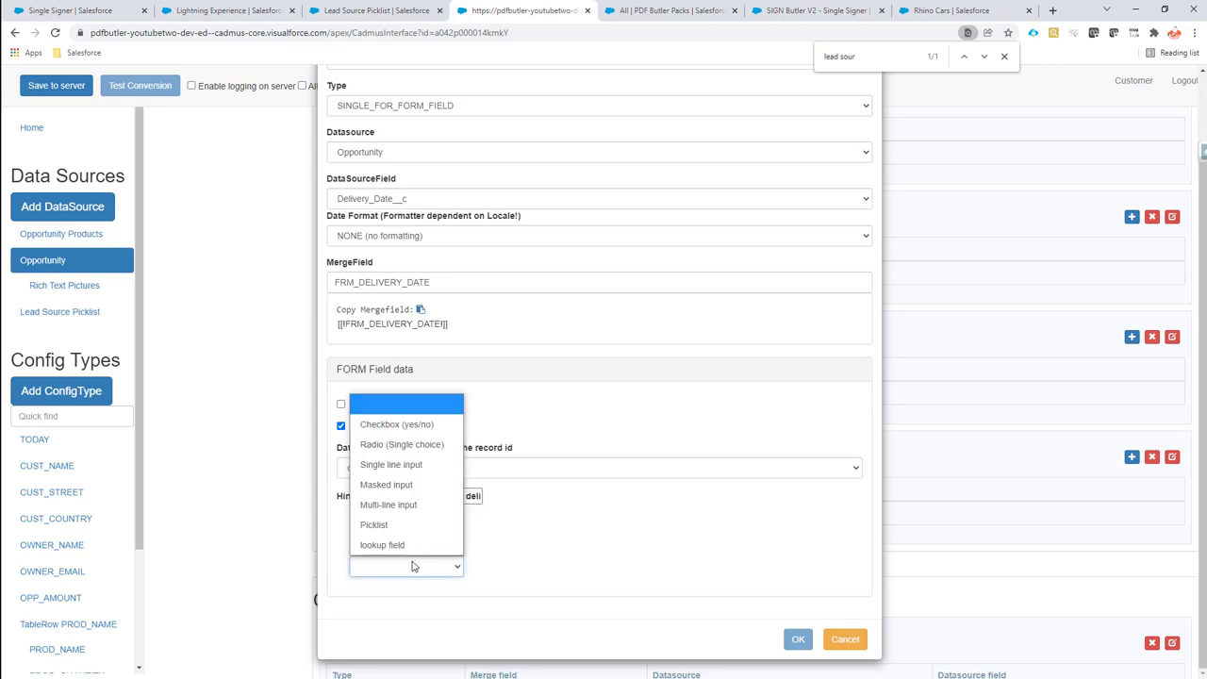
pyautogui.click(405, 465)
# Set the delivery date field's height to 8 mm and its validation type to Date
pyautogui.scroll(-2, 415, 471)
pyautogui.click(418, 478)
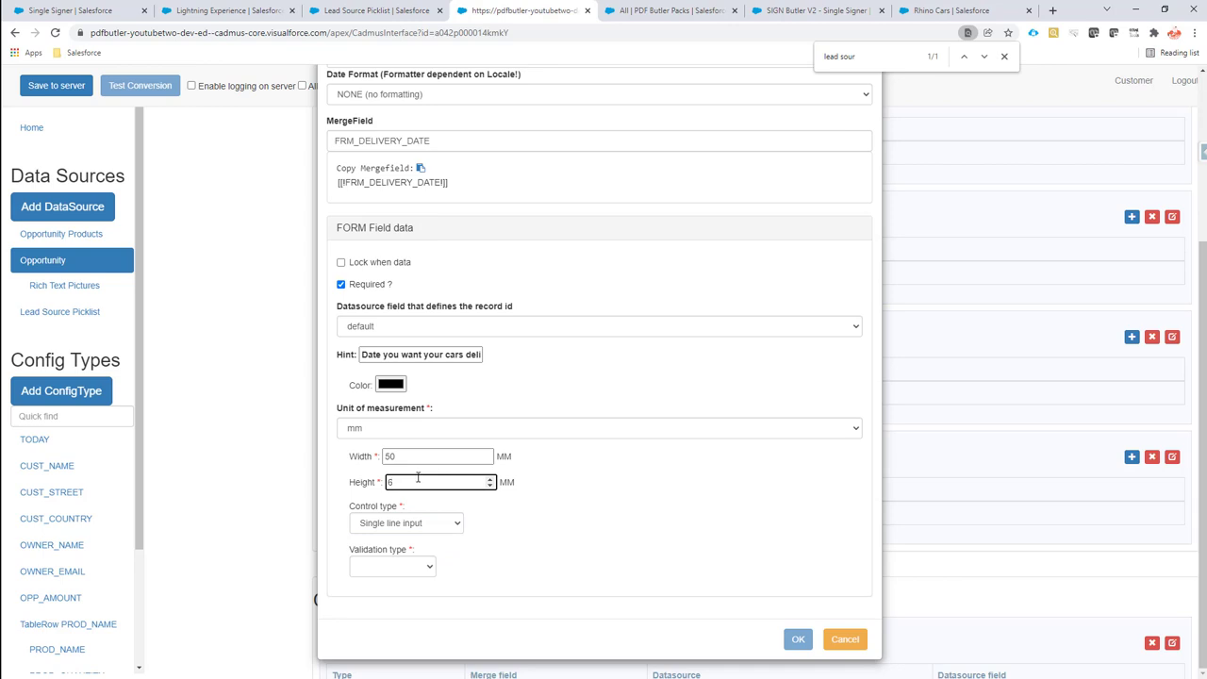
pyautogui.moveTo(410, 483); pyautogui.dragTo(385, 487)
pyautogui.click(391, 566)
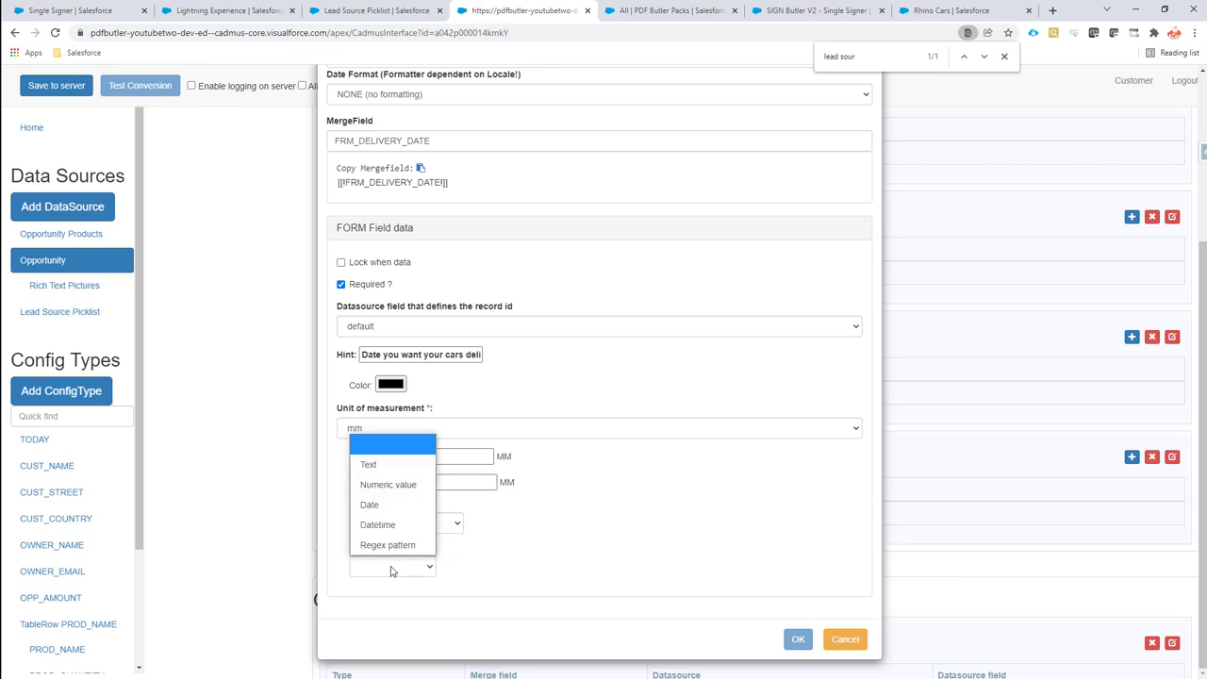
pyautogui.click(394, 506)
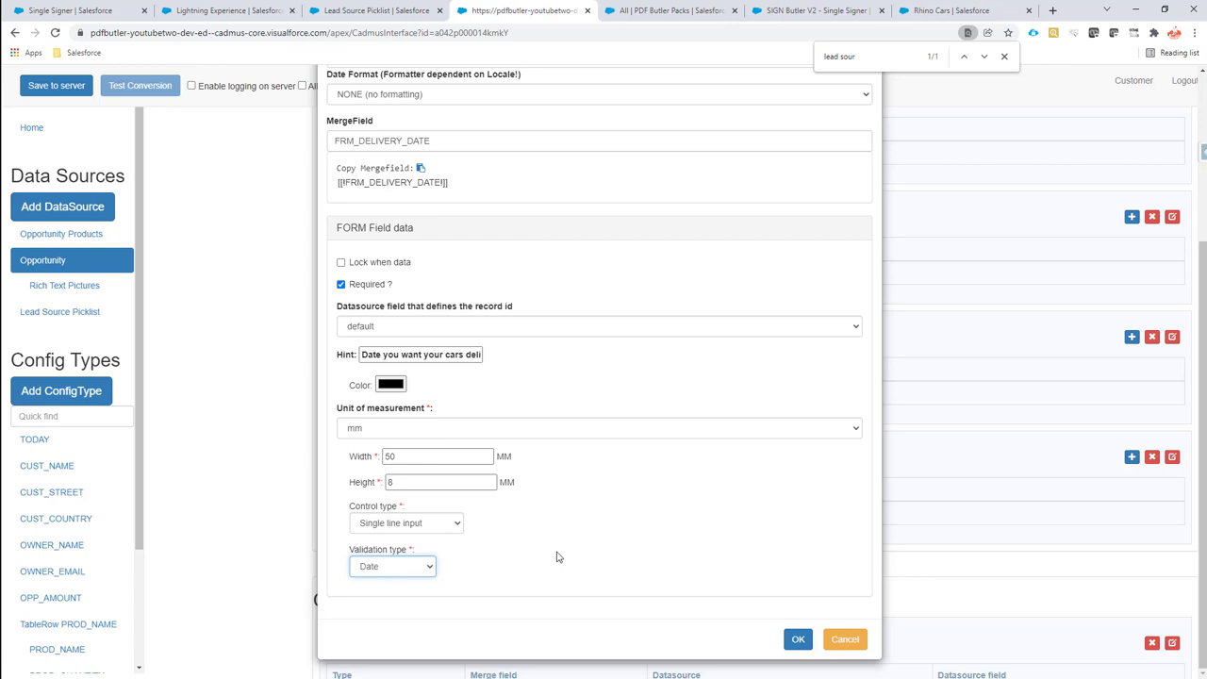
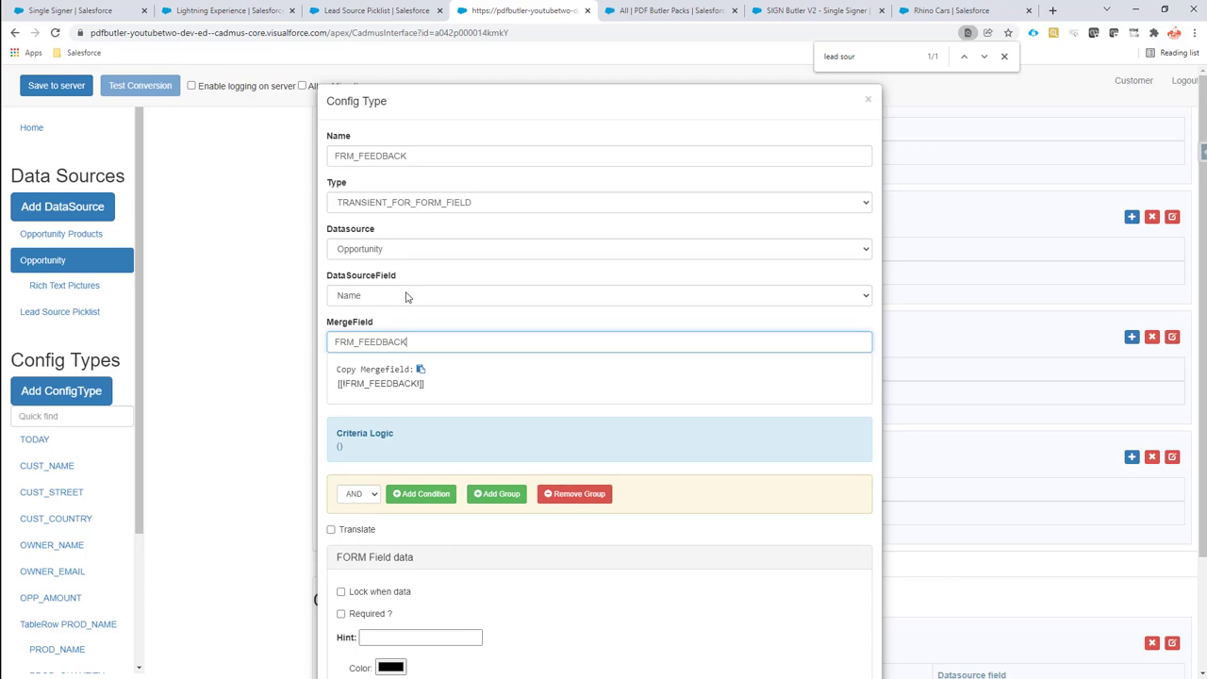
pyautogui.click(406, 297)
pyautogui.click(406, 297)
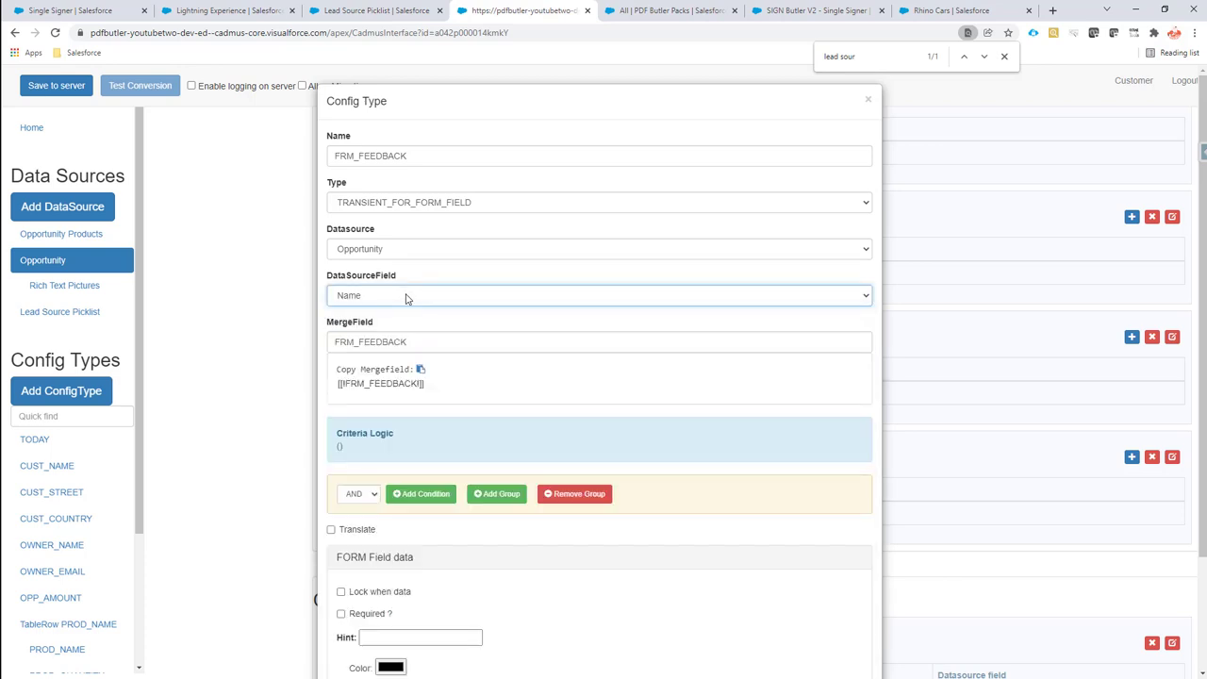
pyautogui.click(406, 296)
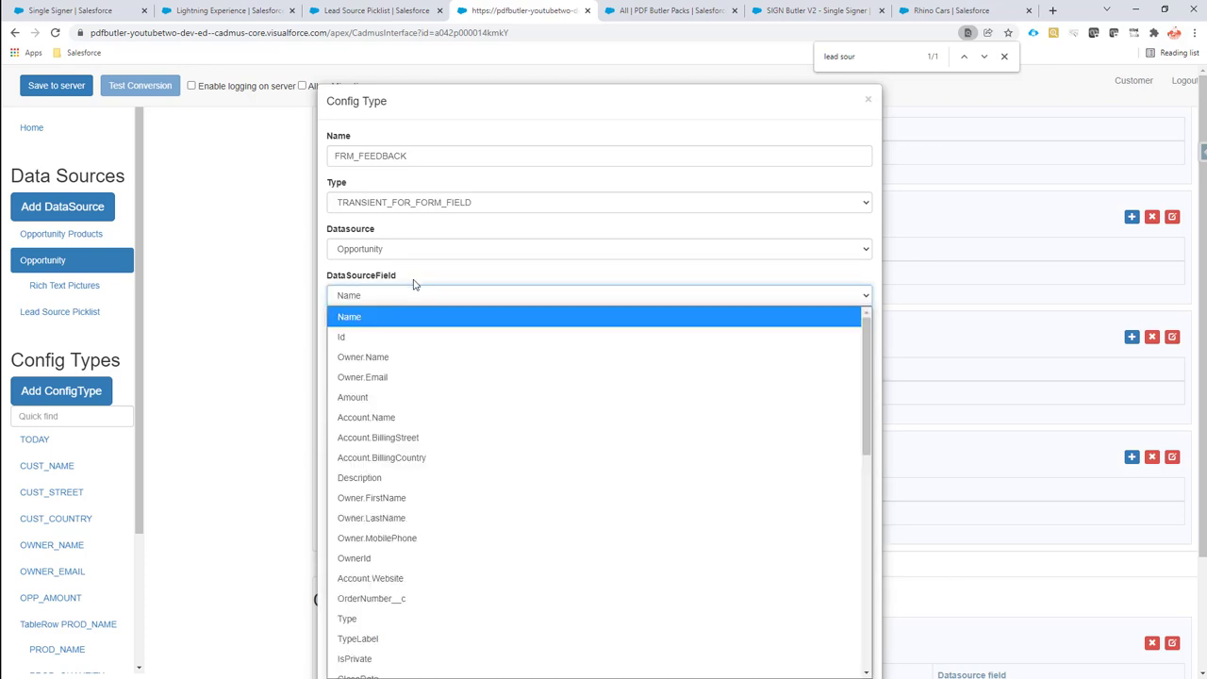
pyautogui.click(425, 275)
pyautogui.scroll(-2, 585, 377)
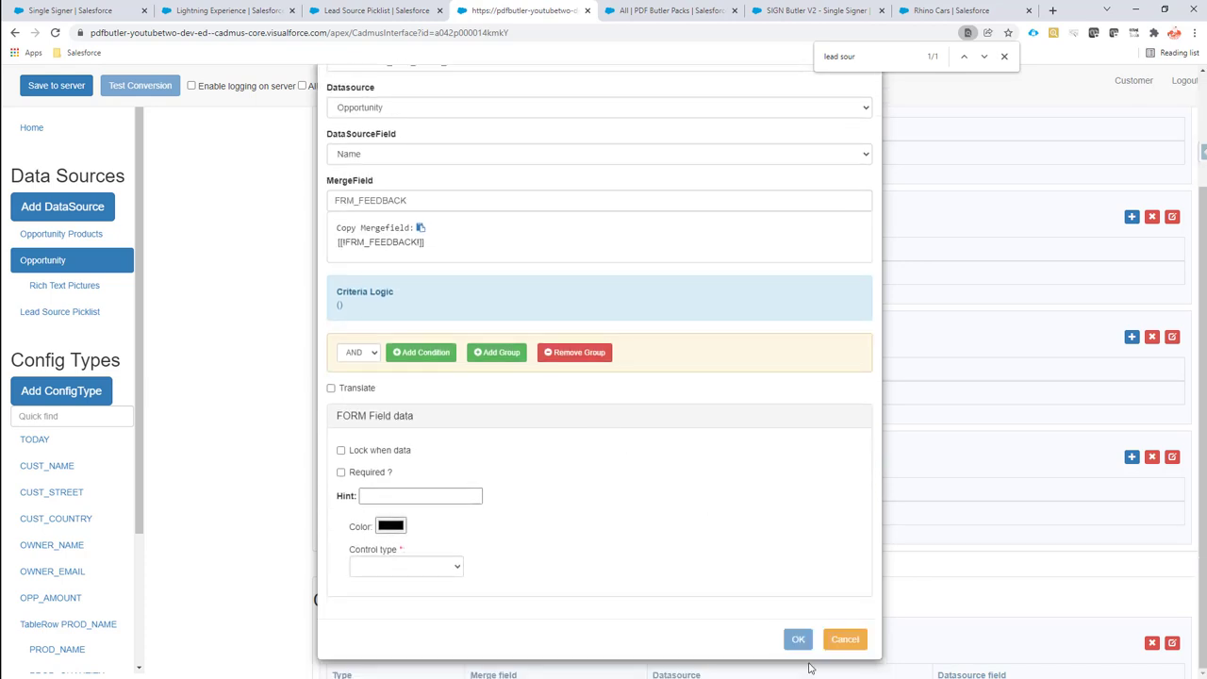
pyautogui.click(844, 639)
# Add a config type named FRM_FEEDBACK with the type TRANSIENT_FOR_FORM_FIELD and FRM_FEEDBACK as its merge field, without a data source
pyautogui.click(79, 392)
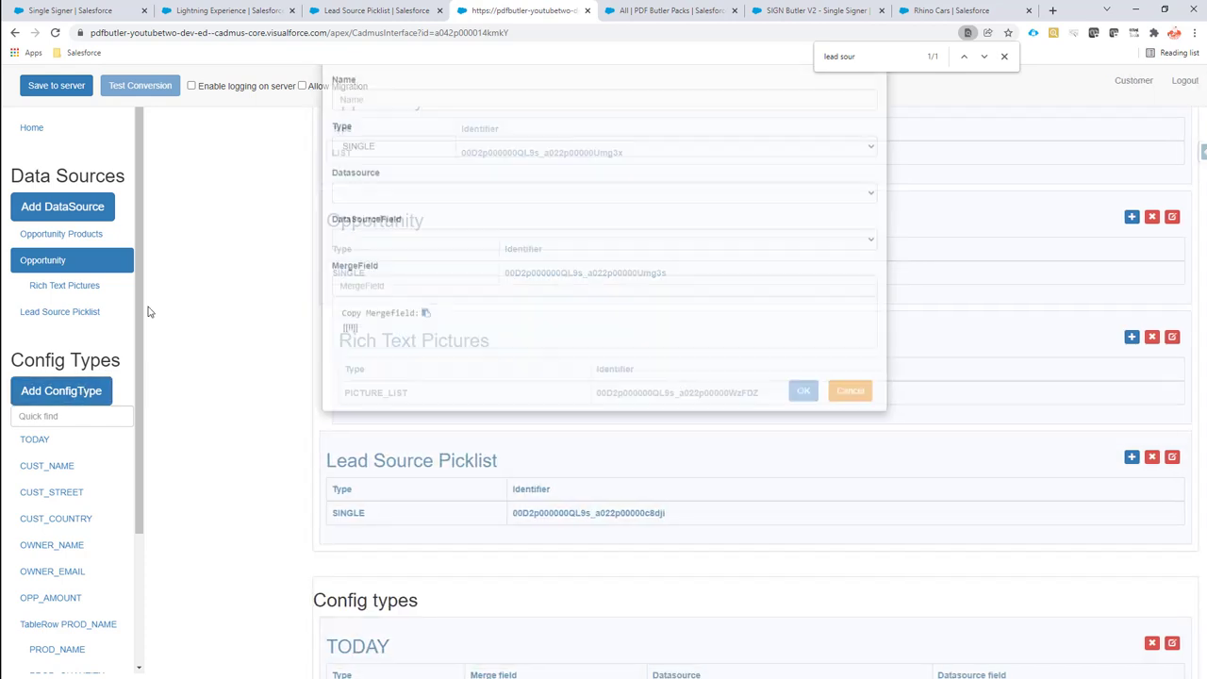
pyautogui.click(377, 154)
pyautogui.write('FRM_FEEDBACK')
pyautogui.click(382, 208)
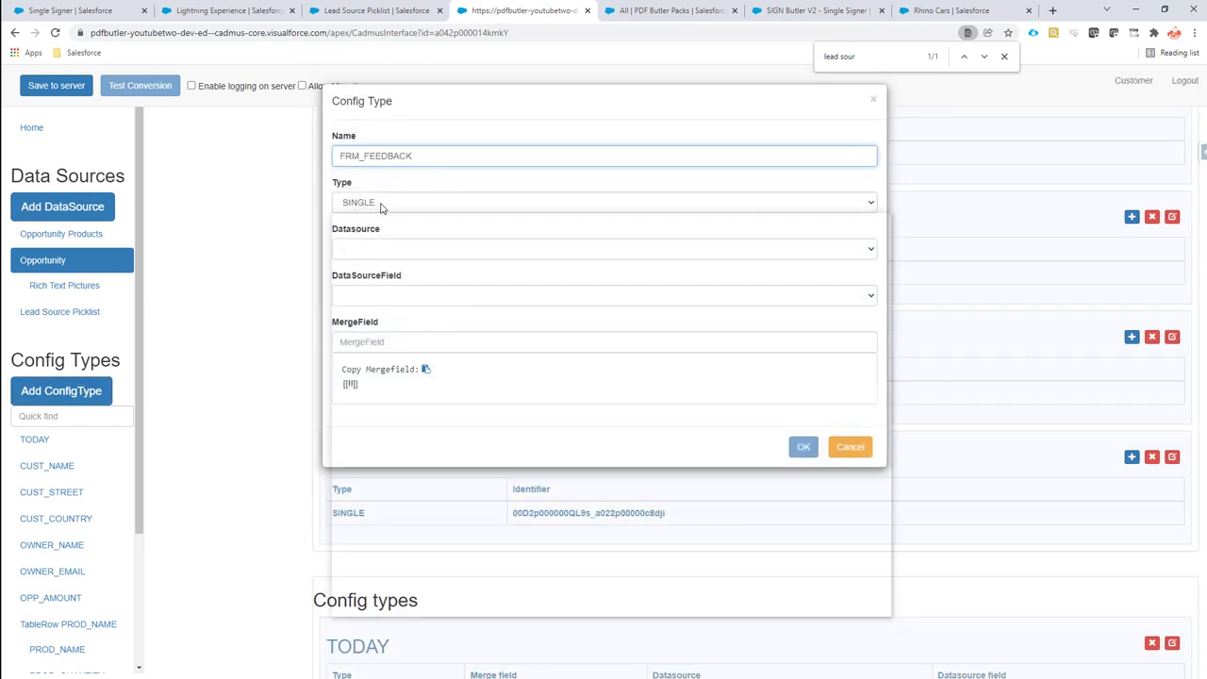
pyautogui.click(381, 203)
pyautogui.click(392, 324)
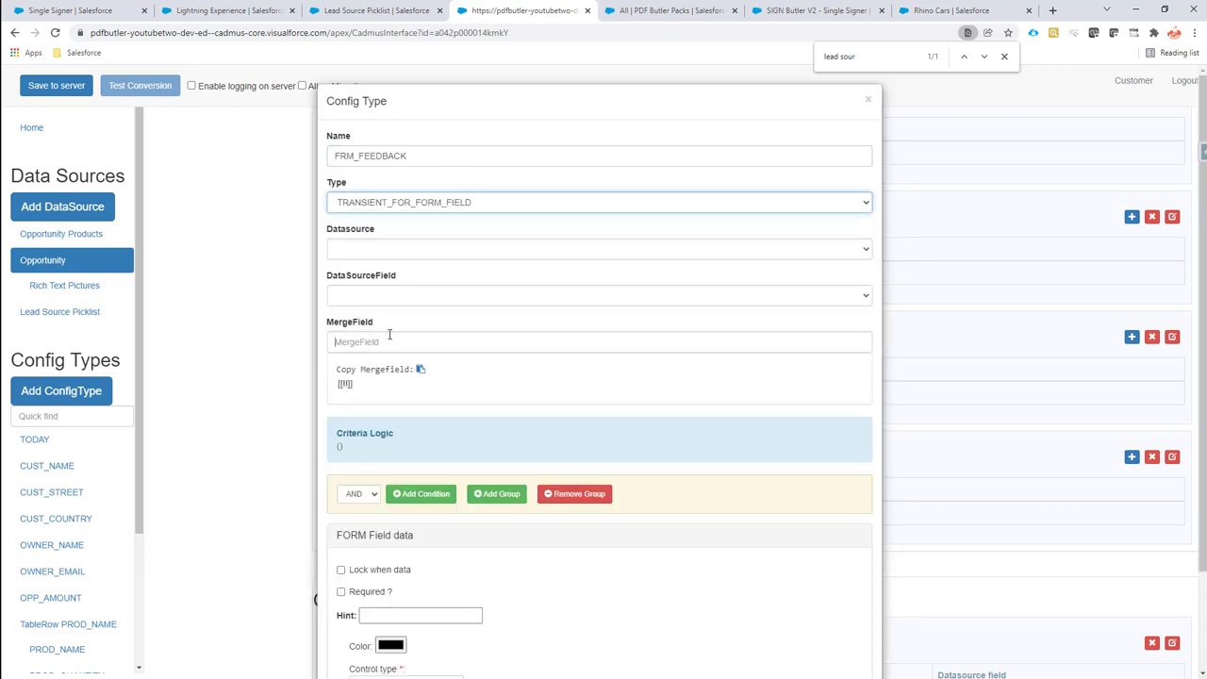
pyautogui.click(388, 337)
pyautogui.click(367, 369)
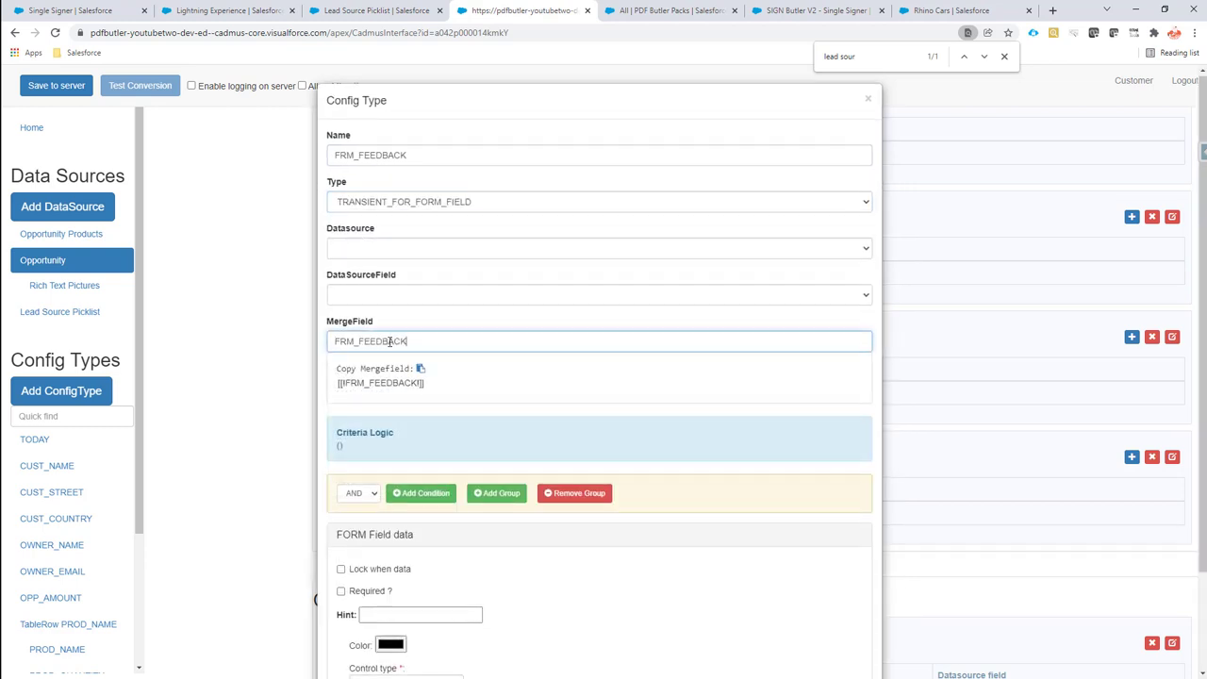
# Make the feedback field a Multi-line input, 100 mm wide and 15 mm high
pyautogui.scroll(-2, 386, 335)
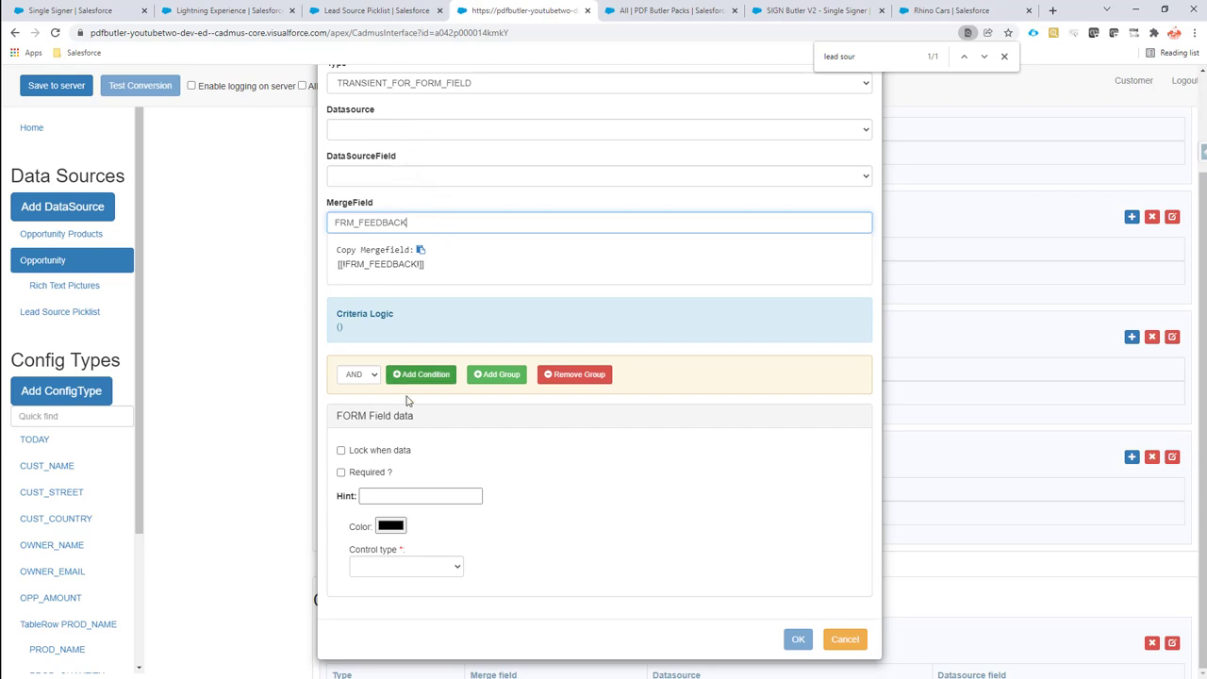
pyautogui.click(399, 567)
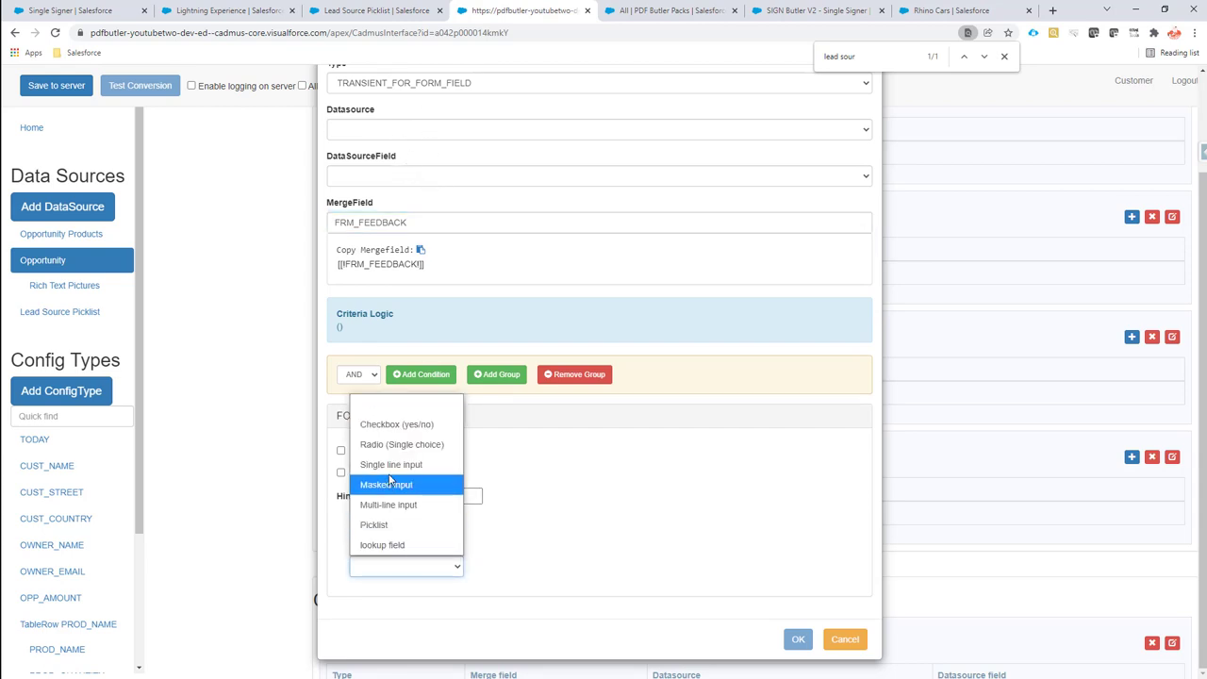
pyautogui.click(400, 506)
pyautogui.scroll(-1, 403, 500)
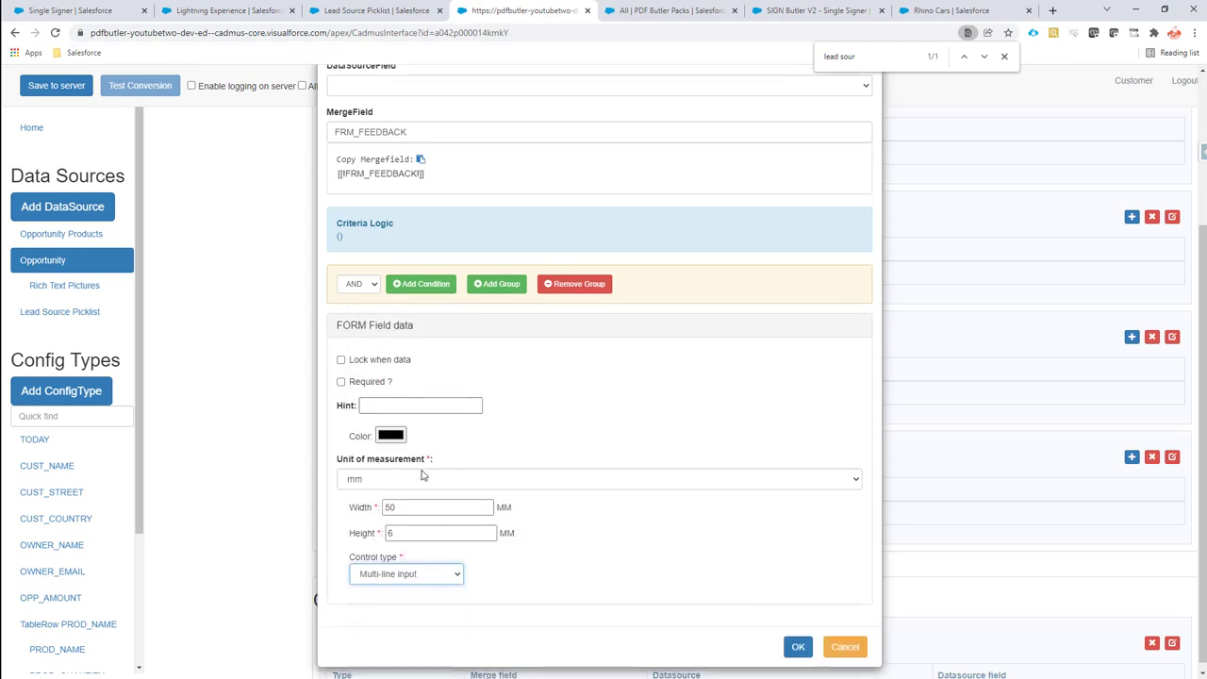
pyautogui.doubleClick(424, 525)
pyautogui.write('6')
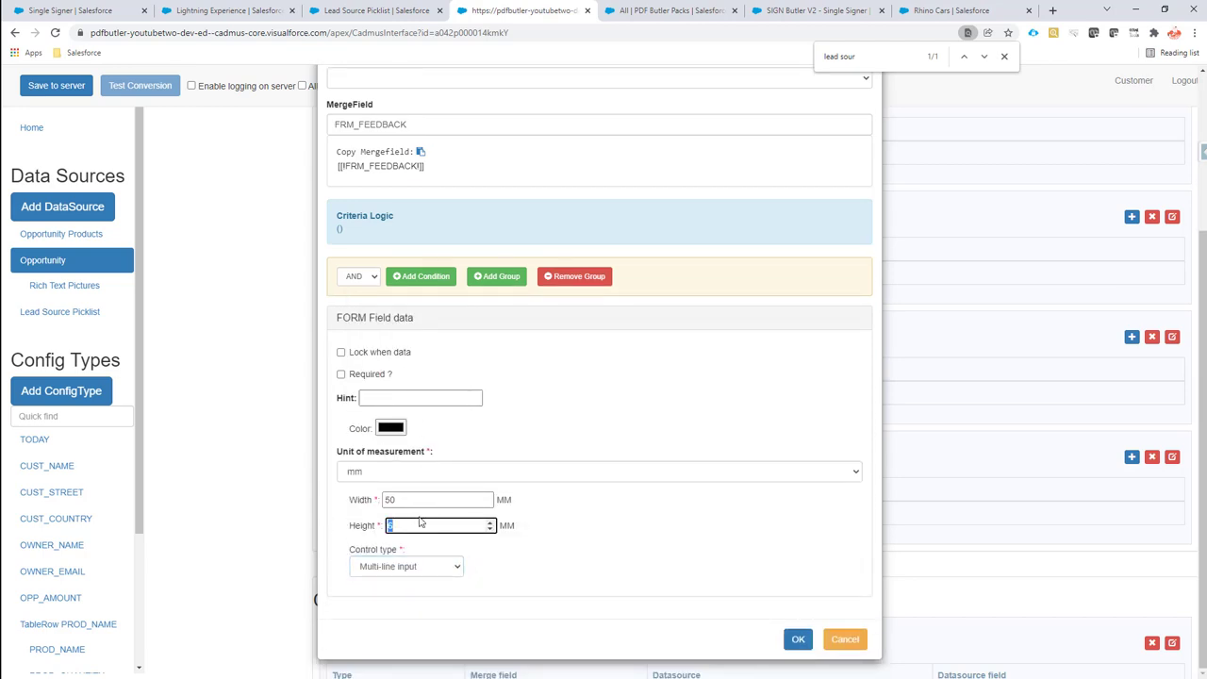
pyautogui.click(411, 504)
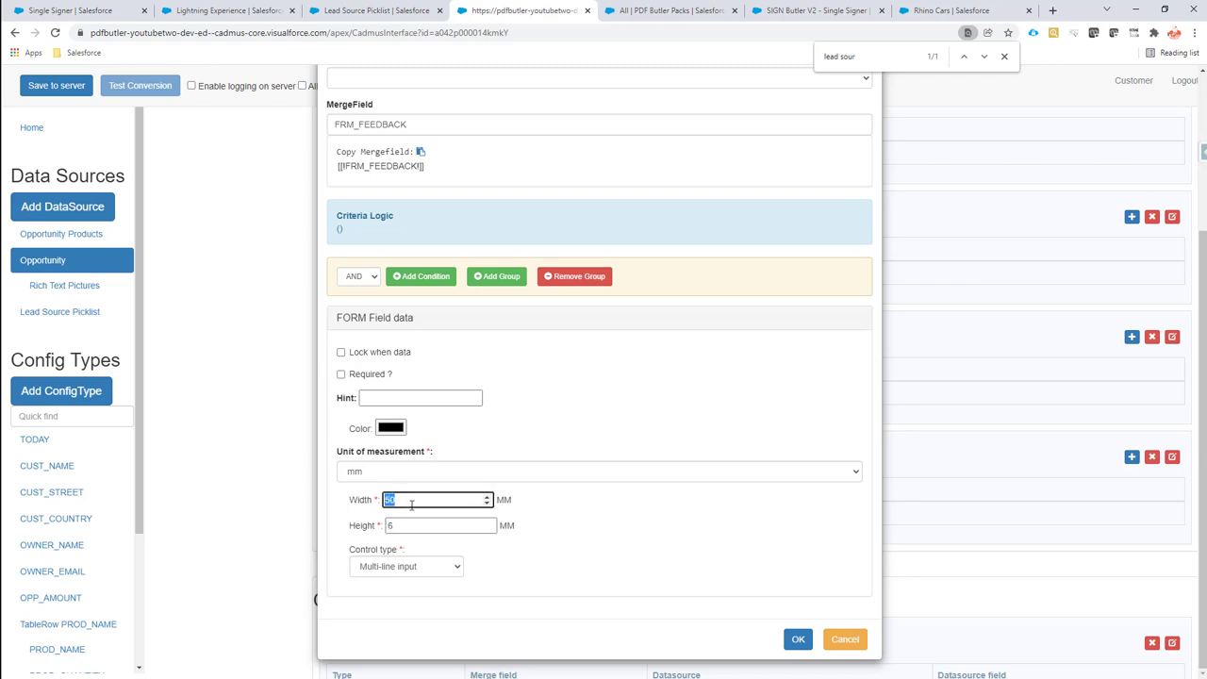
pyautogui.write('00')
pyautogui.click(424, 525)
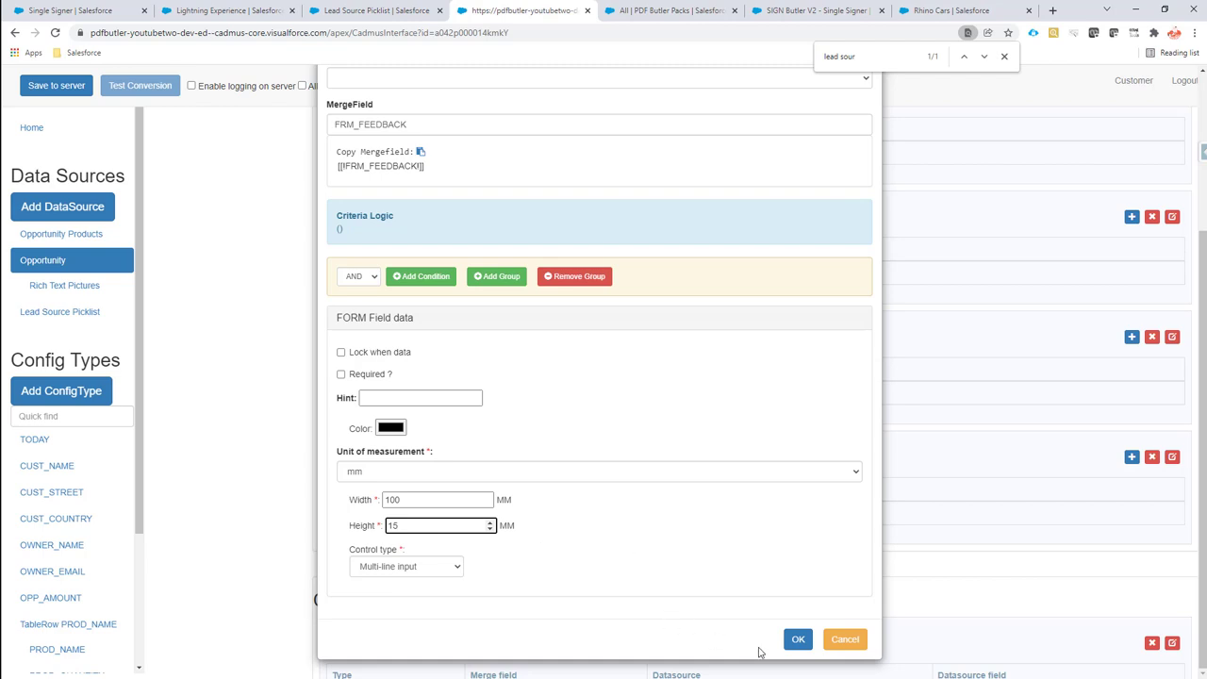
# Confirm the feedback config type and save the document configuration to the server
pyautogui.scroll(2, 575, 437)
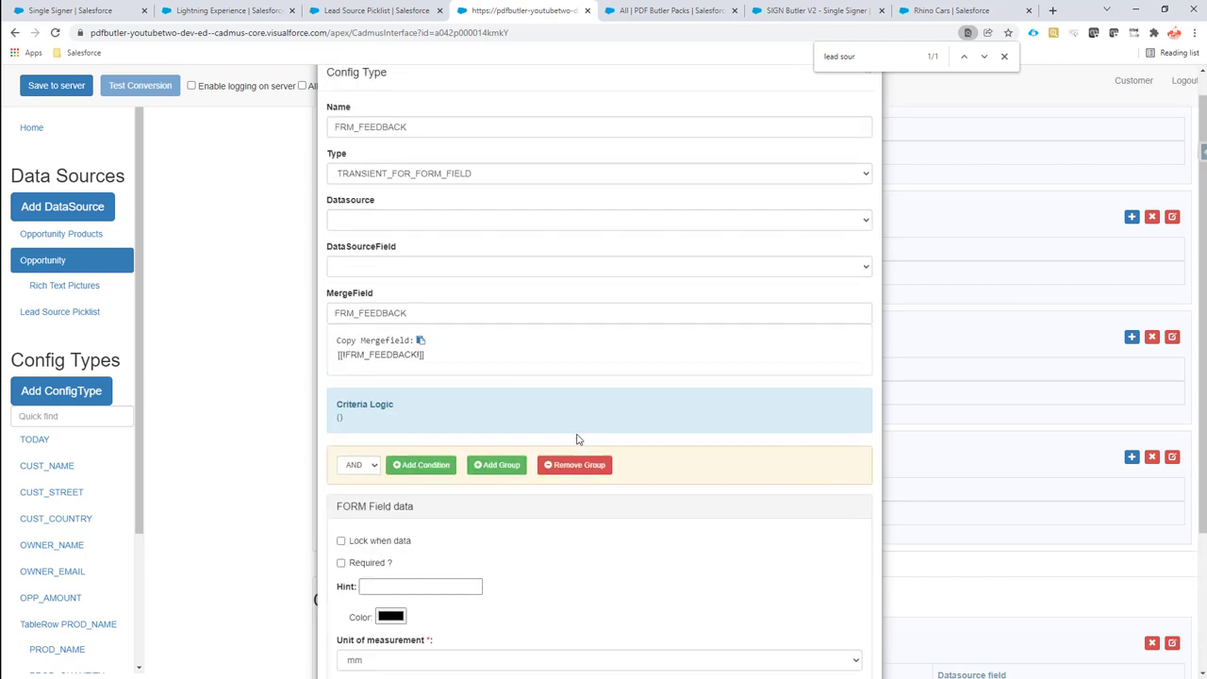
pyautogui.scroll(-2, 578, 466)
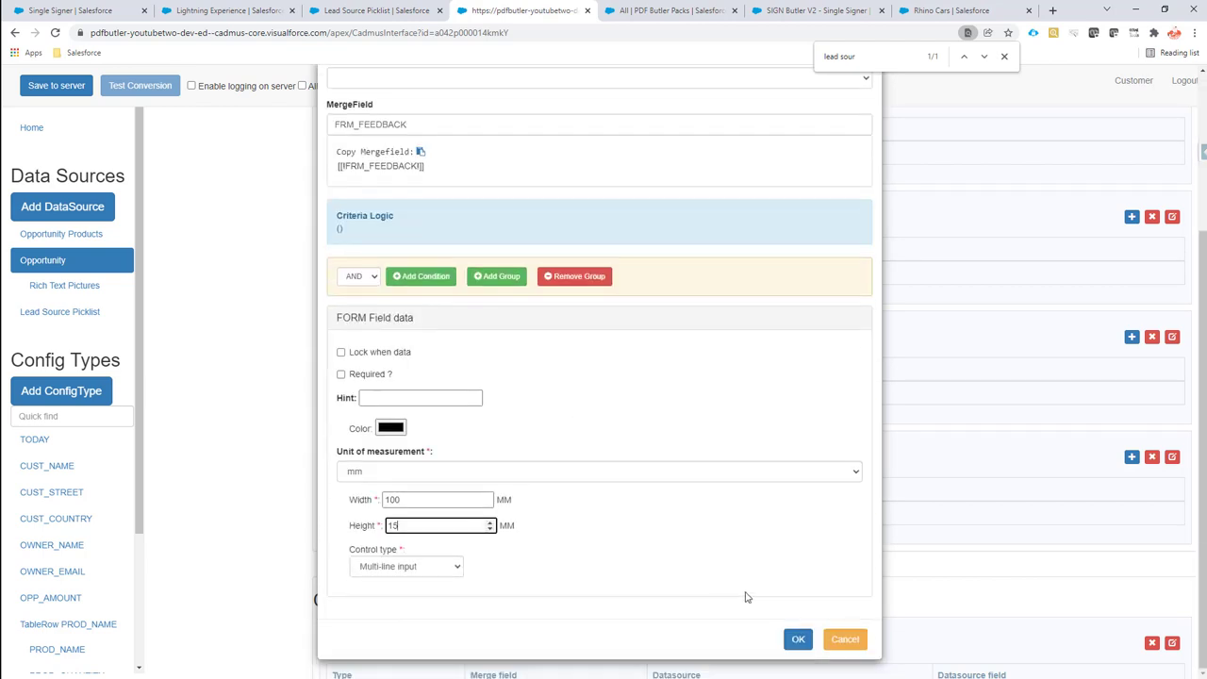
pyautogui.click(798, 640)
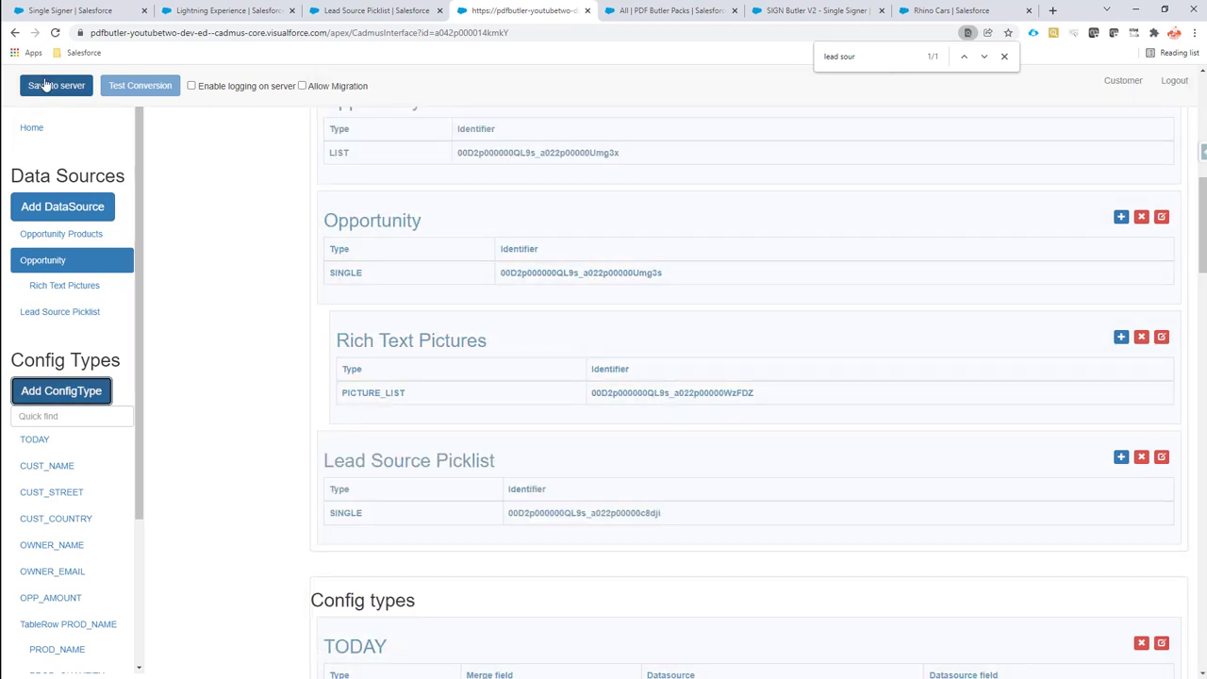
pyautogui.click(44, 85)
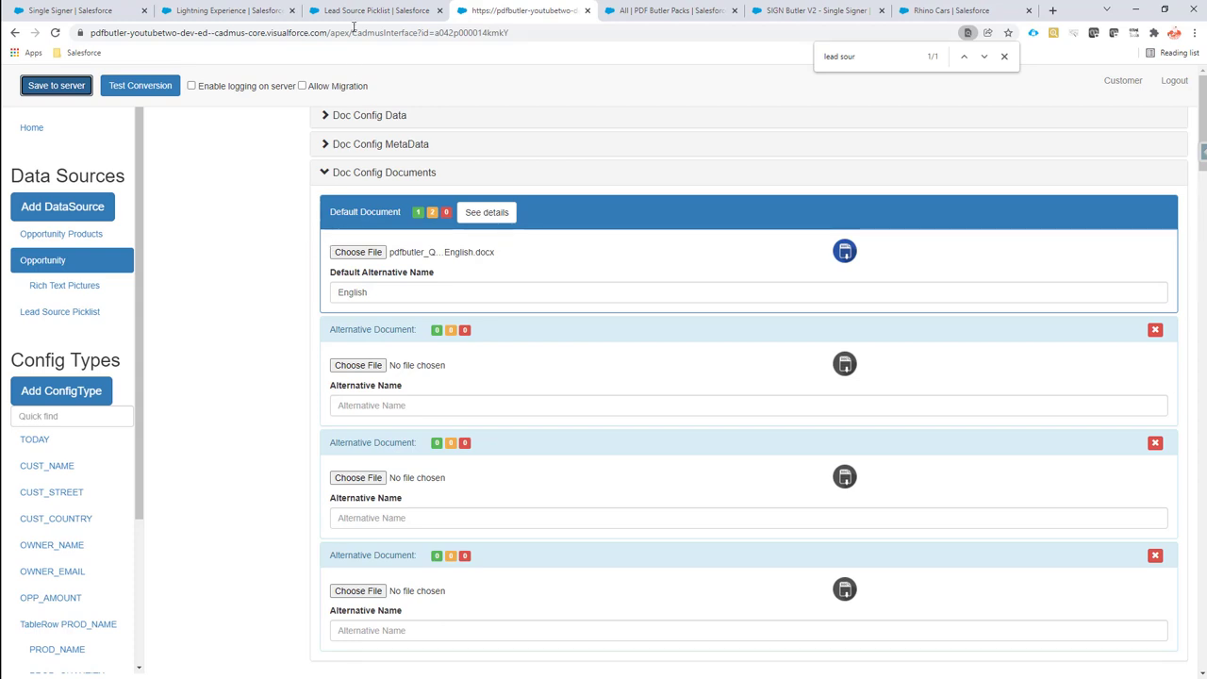
# Open the PDF Butler Pack SIGN Butler V2 - Single Signer in Salesforce to review its leading doc config and actionables
pyautogui.click(675, 10)
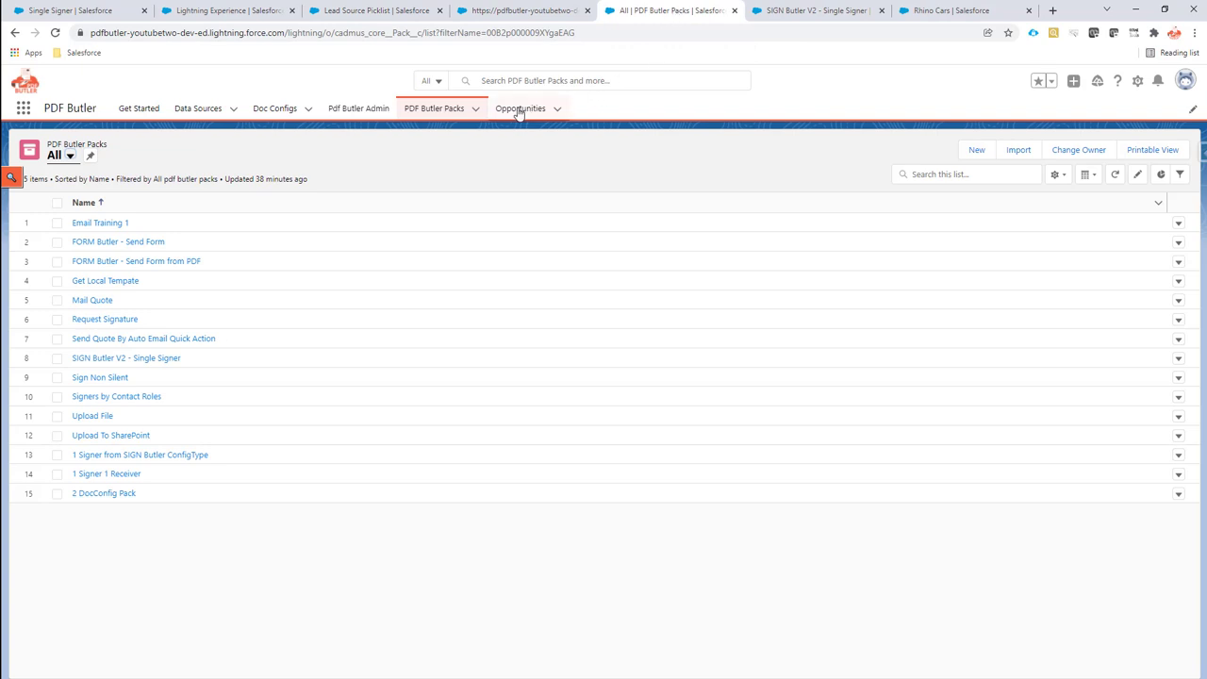
pyautogui.click(471, 108)
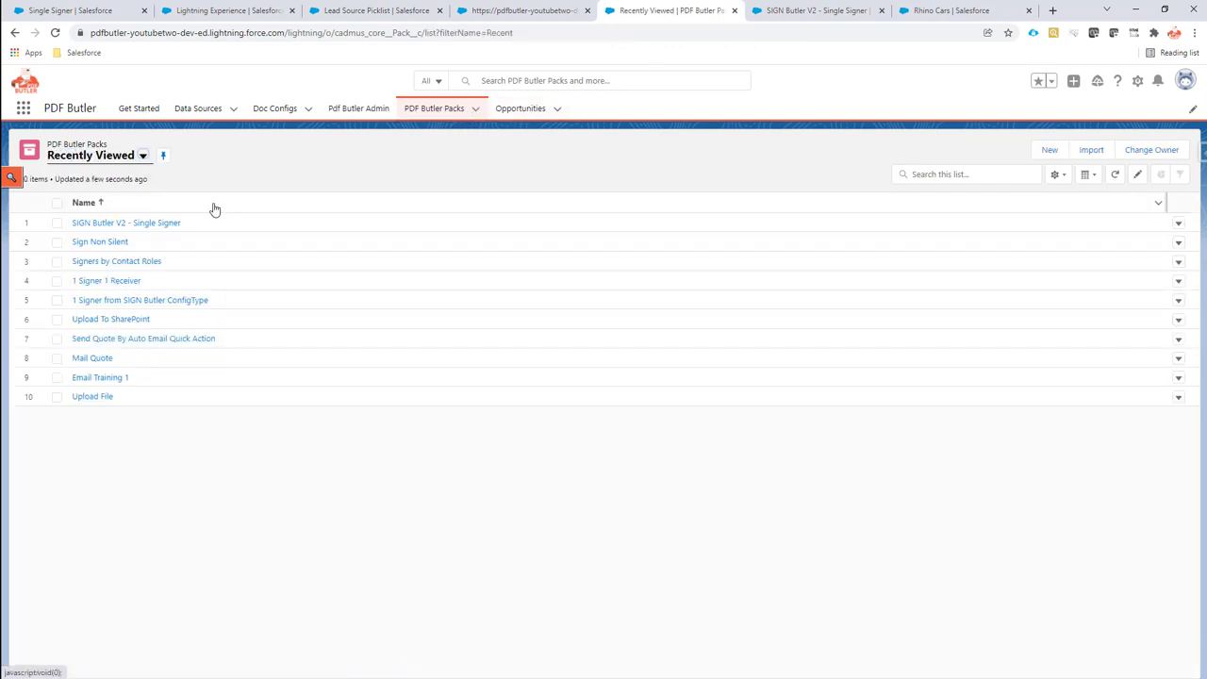
pyautogui.click(158, 227)
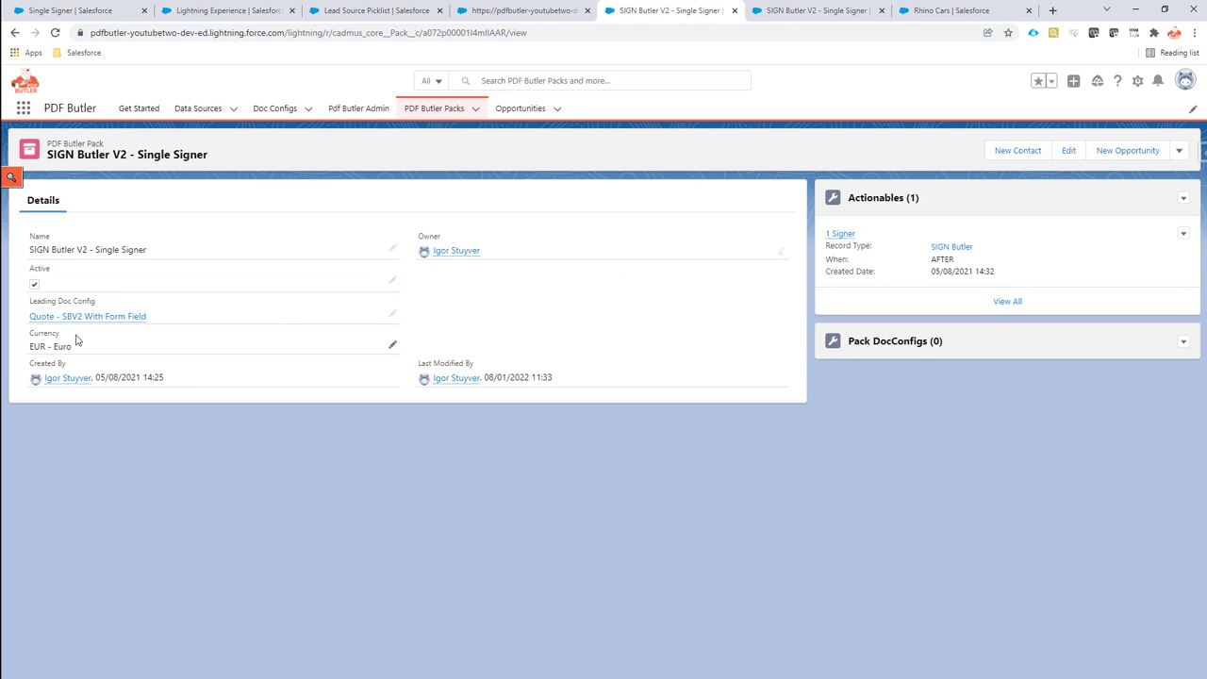
# Open the 1 Signer actionable of the SIGN Butler V2 - Single Signer pack and copy its record ID
pyautogui.moveTo(82, 322)
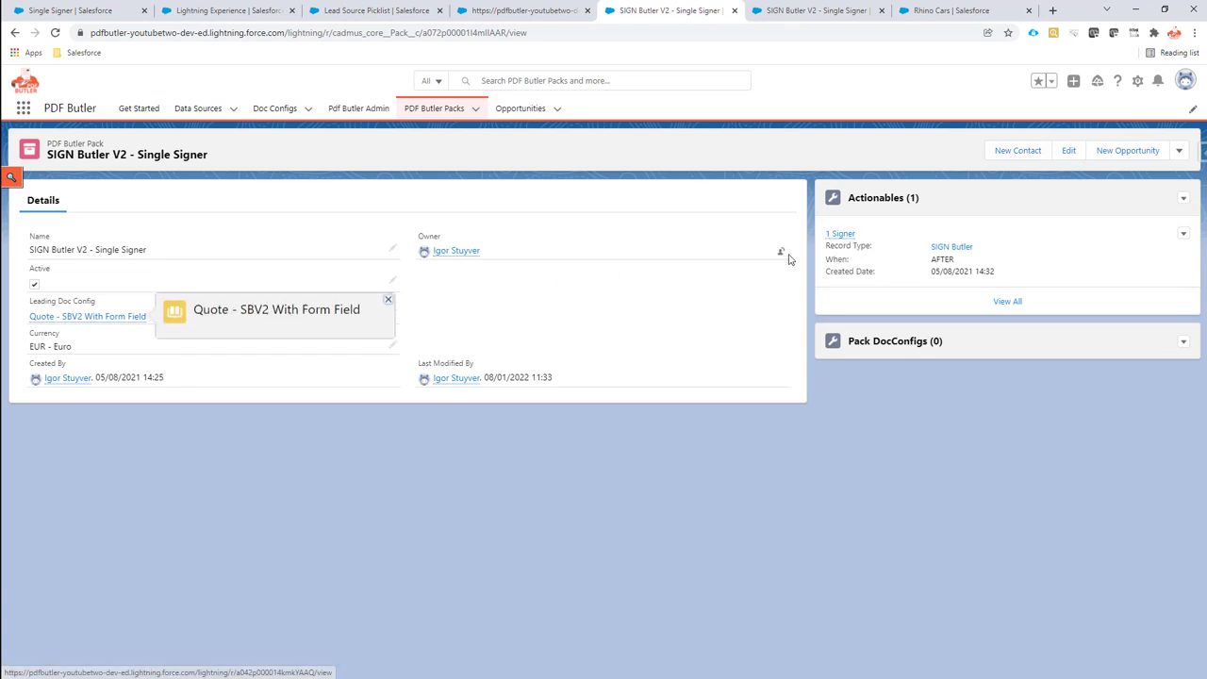
pyautogui.click(838, 234)
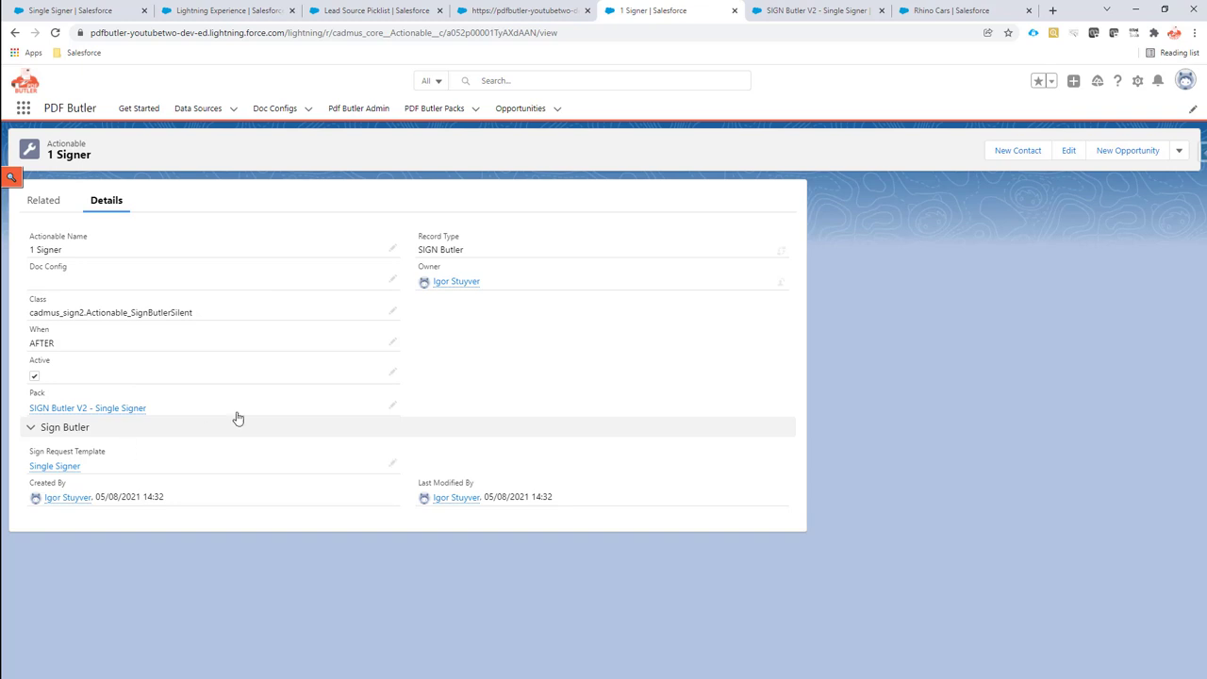
pyautogui.doubleClick(474, 34)
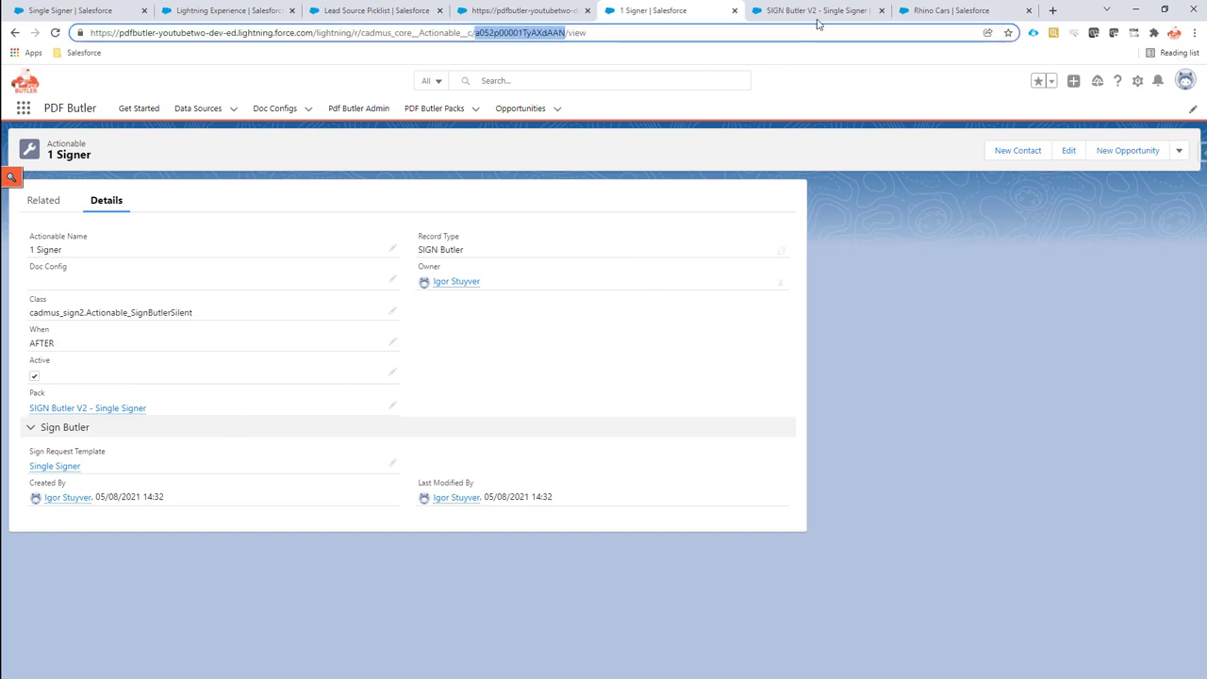
# Open the Rhino Cars opportunity's record page for editing and select the PDF Butler Document Previewer component
pyautogui.click(928, 10)
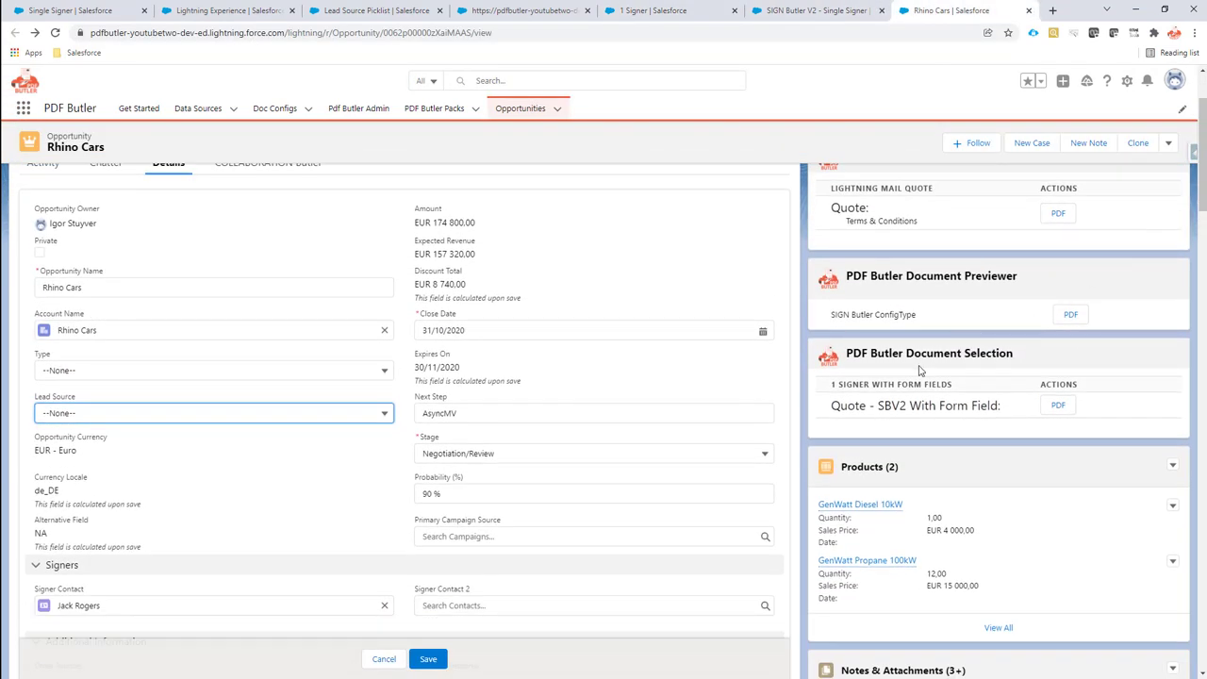
pyautogui.click(1126, 81)
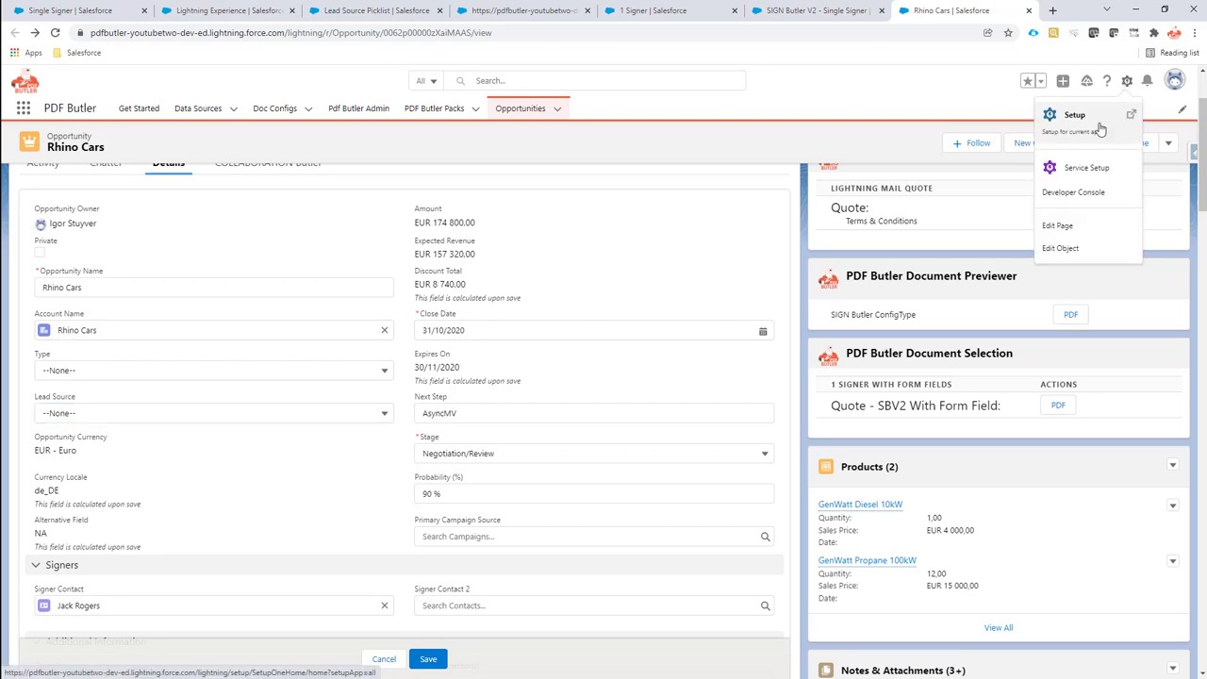
pyautogui.click(1069, 227)
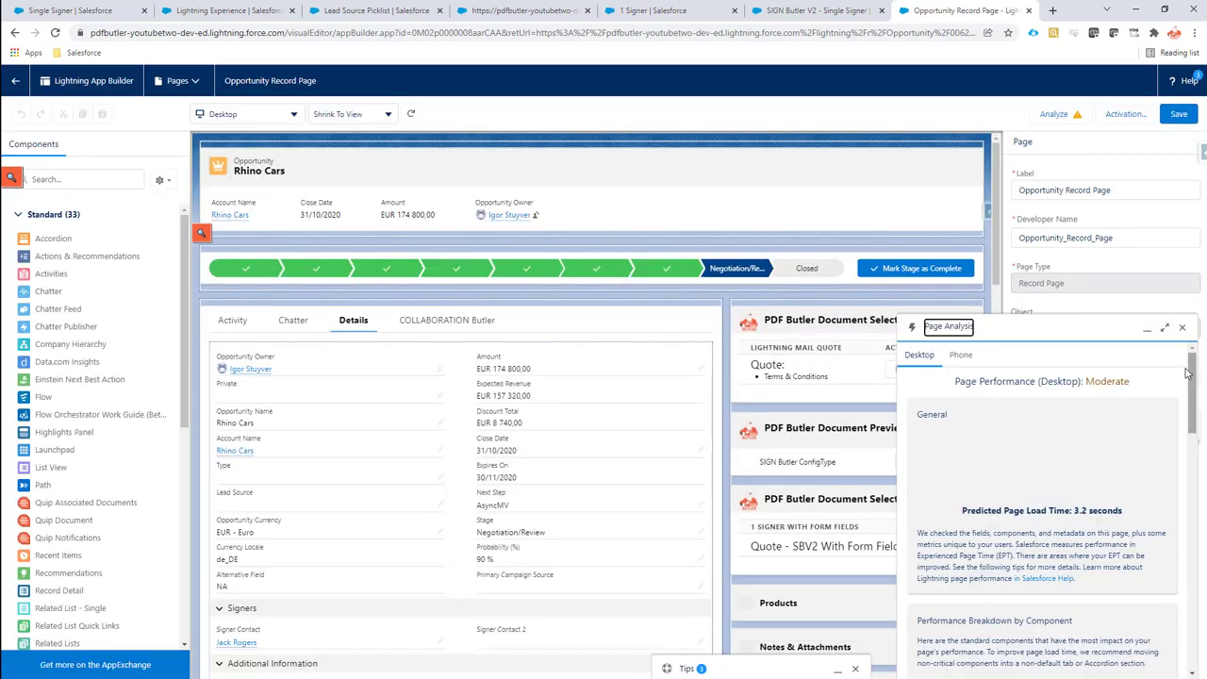
pyautogui.click(1181, 326)
pyautogui.click(880, 431)
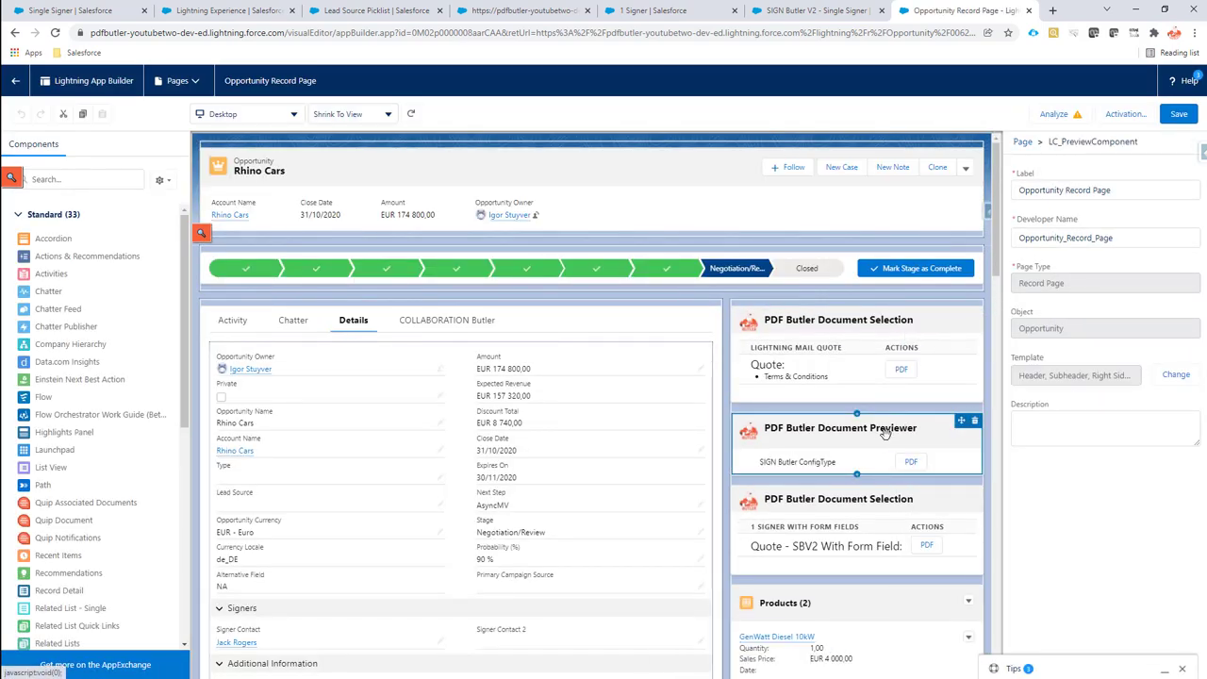
# Set the previewer's packs to retrieve to the 1 Signer actionable's ID, a052p00001TyAXdAAN
pyautogui.click(1063, 235)
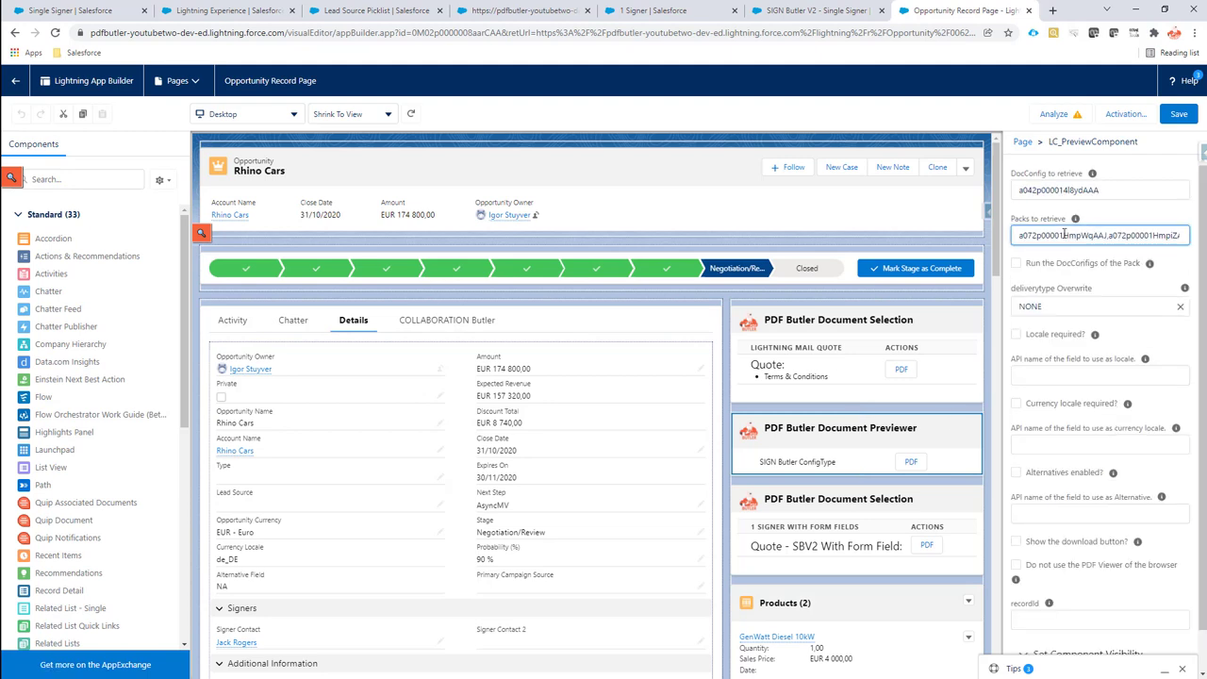
pyautogui.hotkey('ctrl', 'a')
pyautogui.write('a052p00001IyAXdAAN')
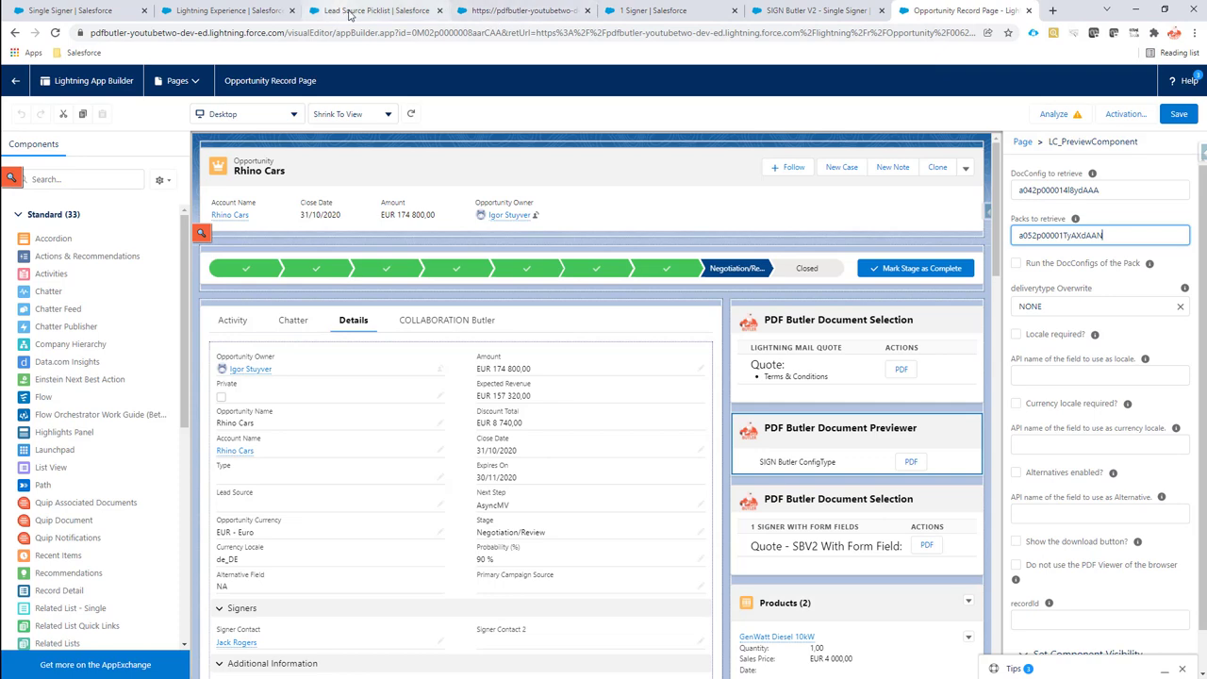
# Open the pack's leading doc config, Quote - SBV2 With Form Field, and copy its record ID
pyautogui.click(668, 13)
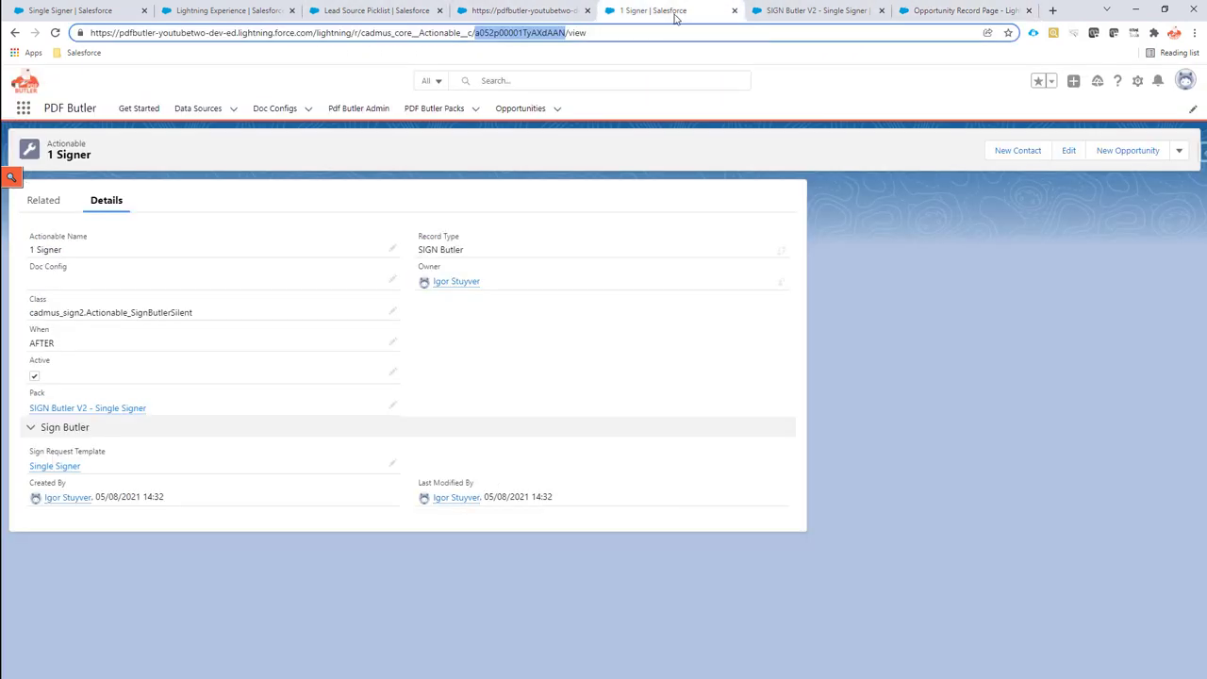
pyautogui.click(95, 408)
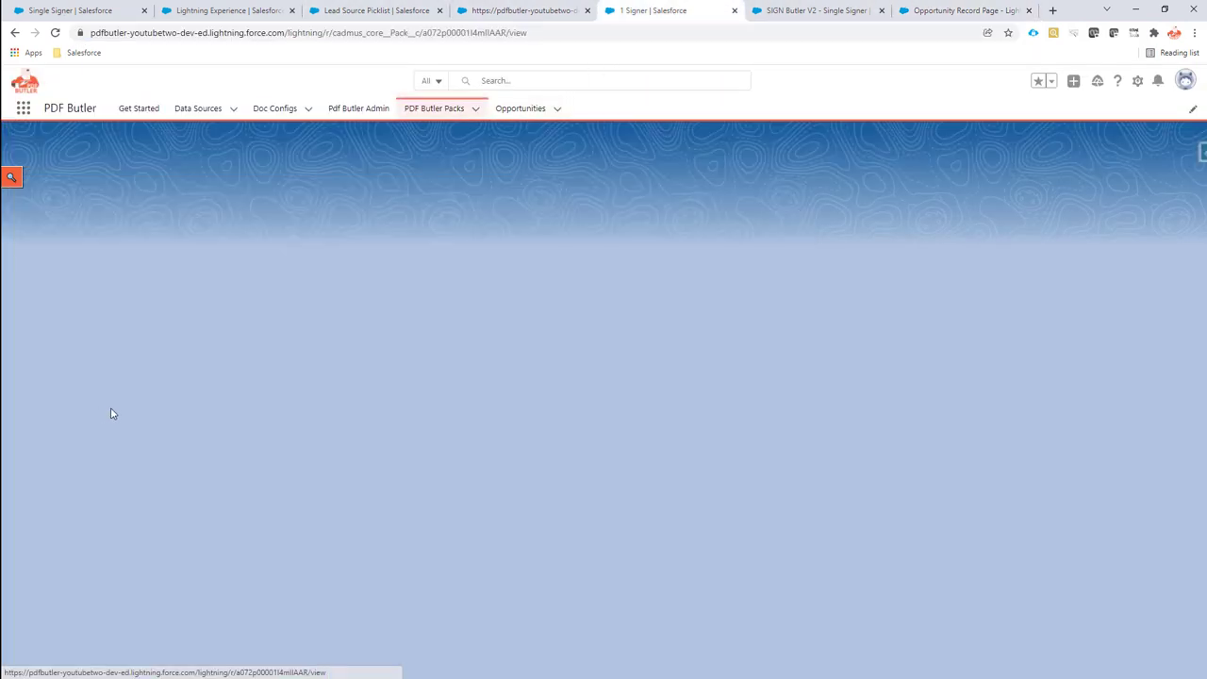
pyautogui.click(77, 315)
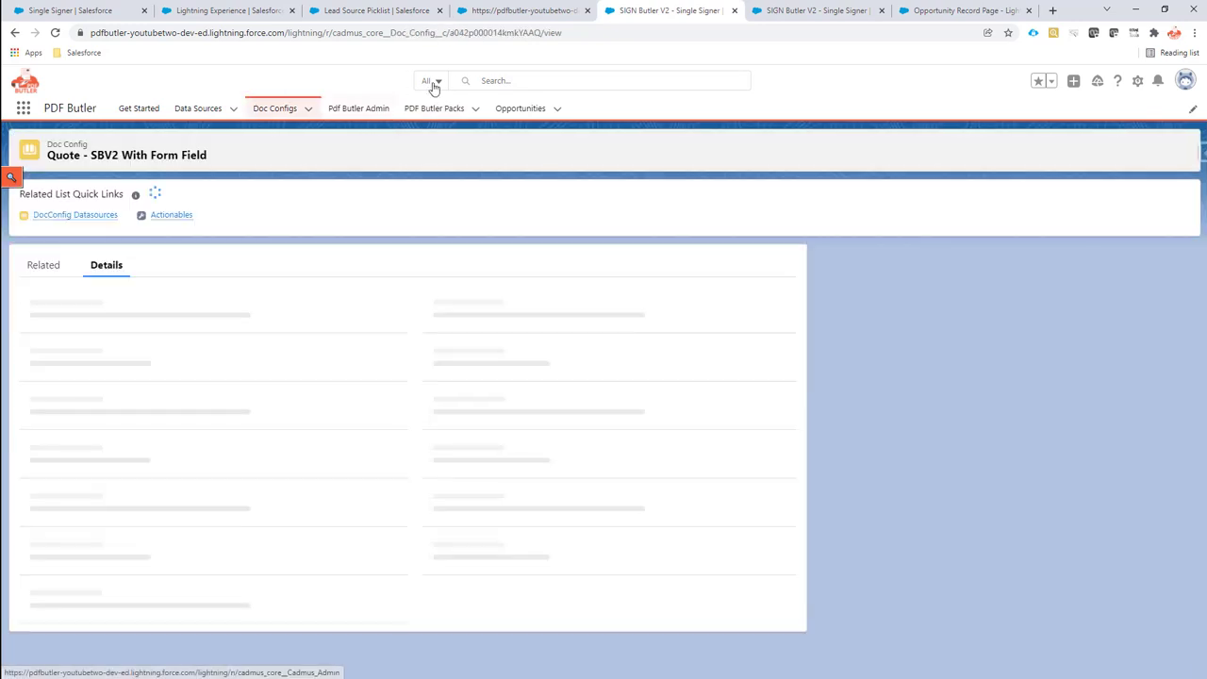
pyautogui.doubleClick(480, 32)
pyautogui.hotkey('ctrl', 'c')
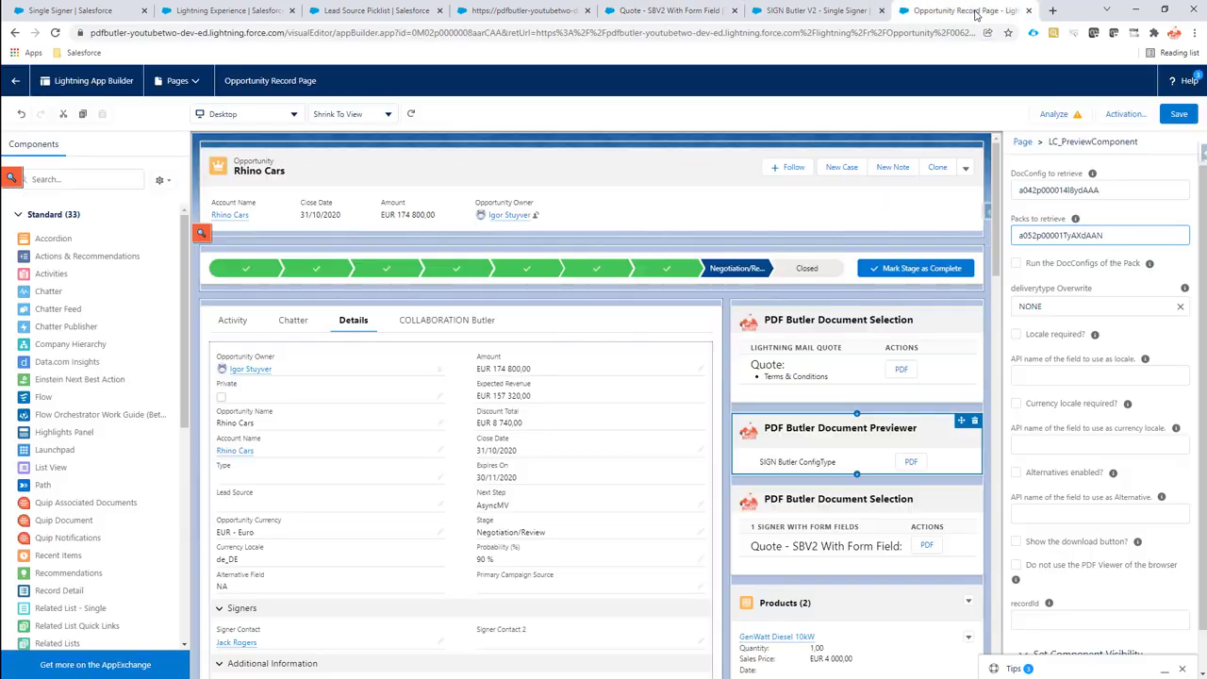
# Set the Document Previewer's DocConfig to retrieve to a042p000014kmkYAAQ and save the opportunity page
pyautogui.click(962, 10)
pyautogui.doubleClick(1038, 189)
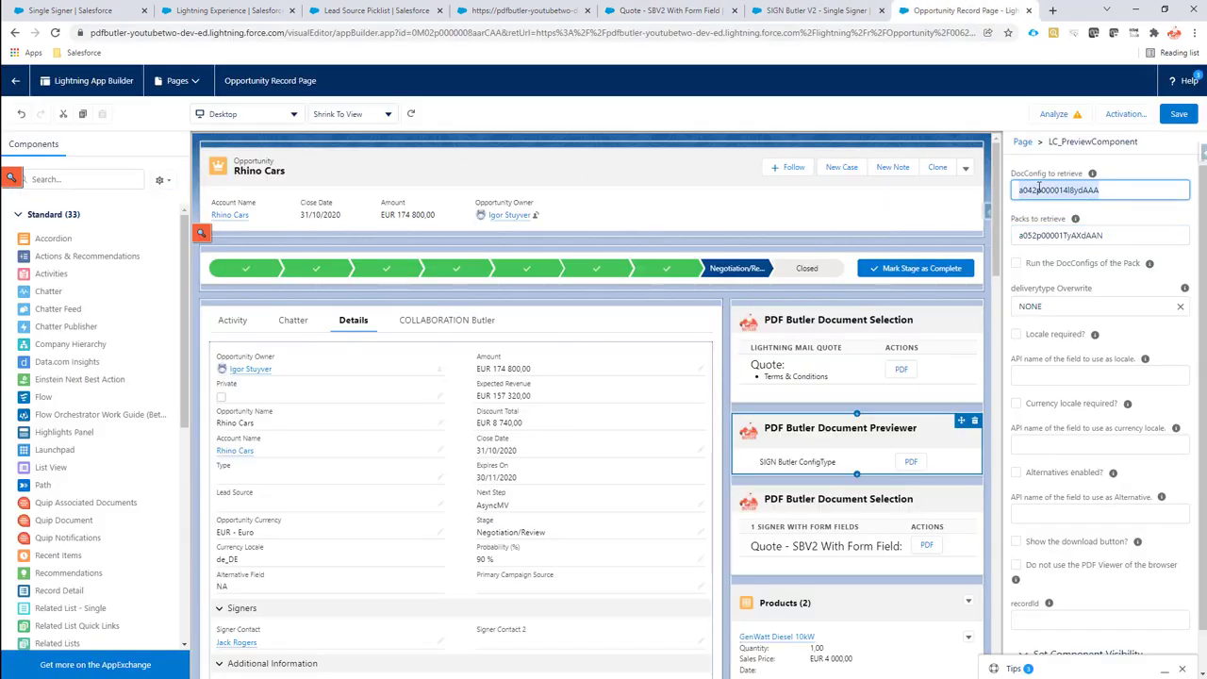
pyautogui.hotkey('ctrl', 'v')
pyautogui.click(1178, 113)
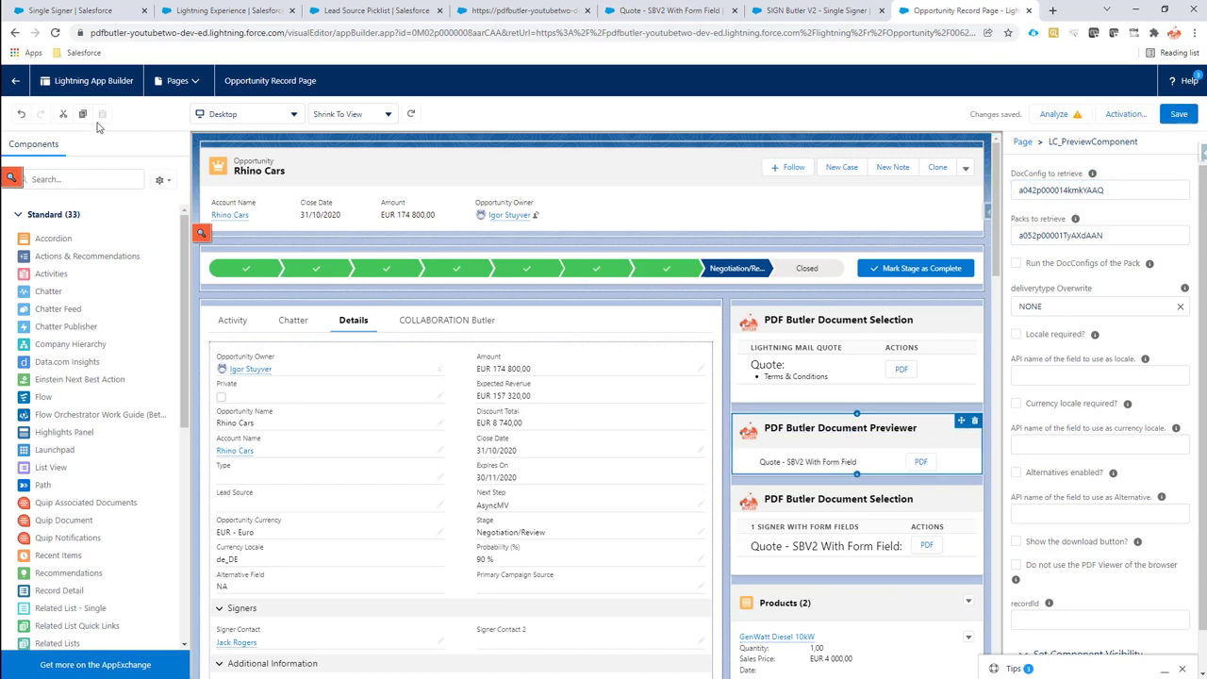
# Preview Quote - SBV2 With Form Field from the Rhino Cars opportunity, check its four form fields, and close the preview
pyautogui.click(14, 83)
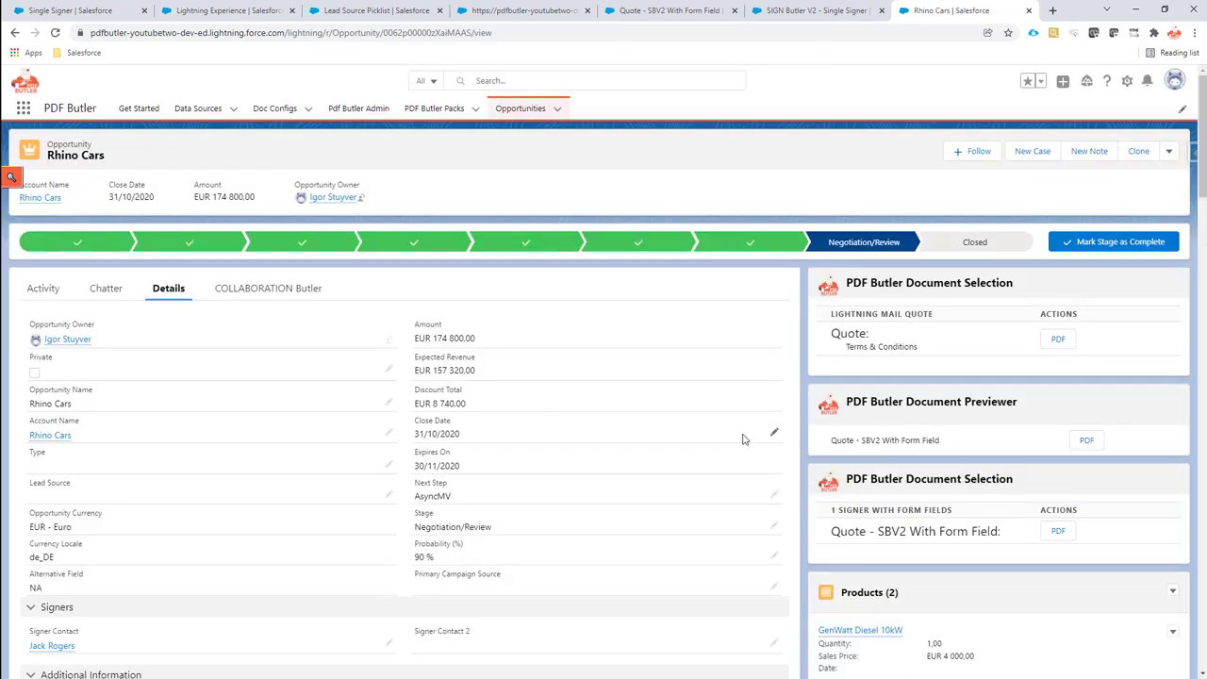
pyautogui.click(1086, 442)
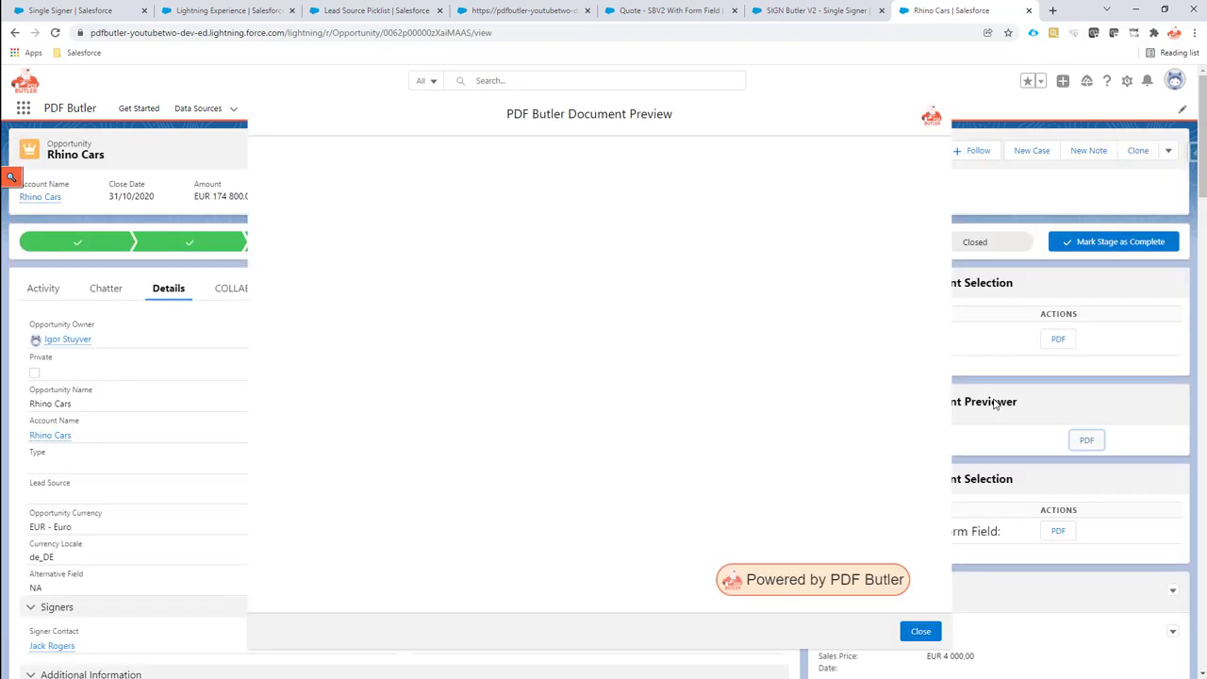
pyautogui.scroll(-2, 639, 418)
pyautogui.scroll(-2, 639, 418)
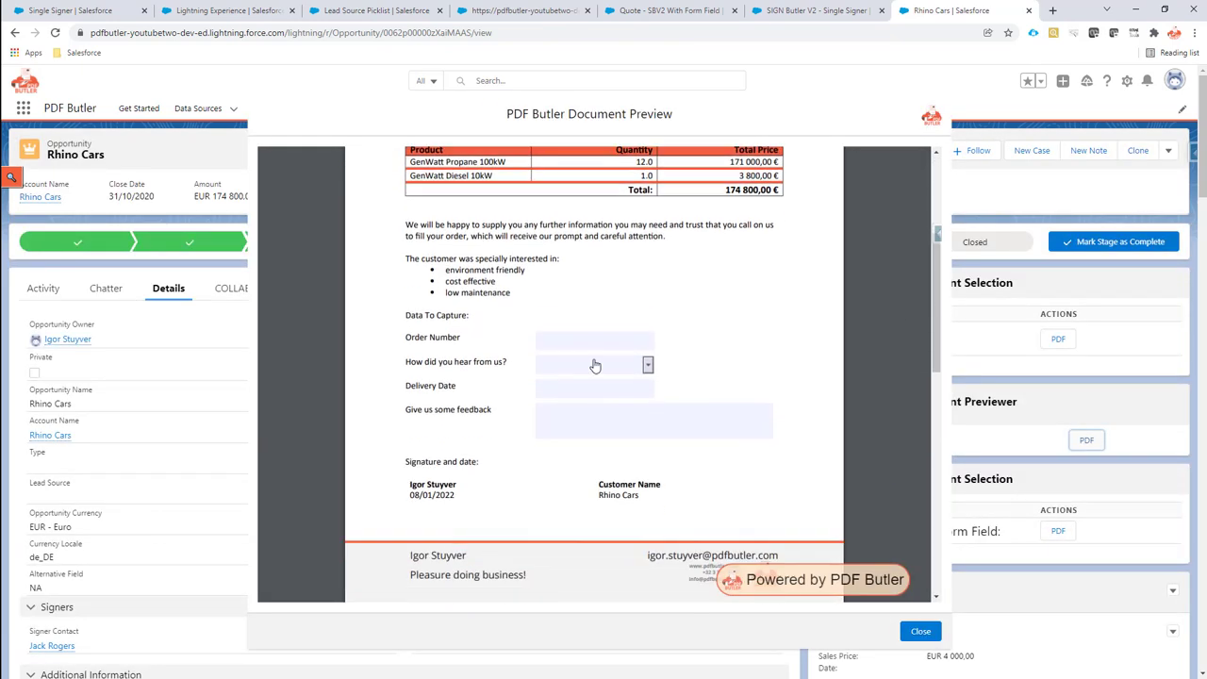
pyautogui.click(646, 364)
pyautogui.click(646, 365)
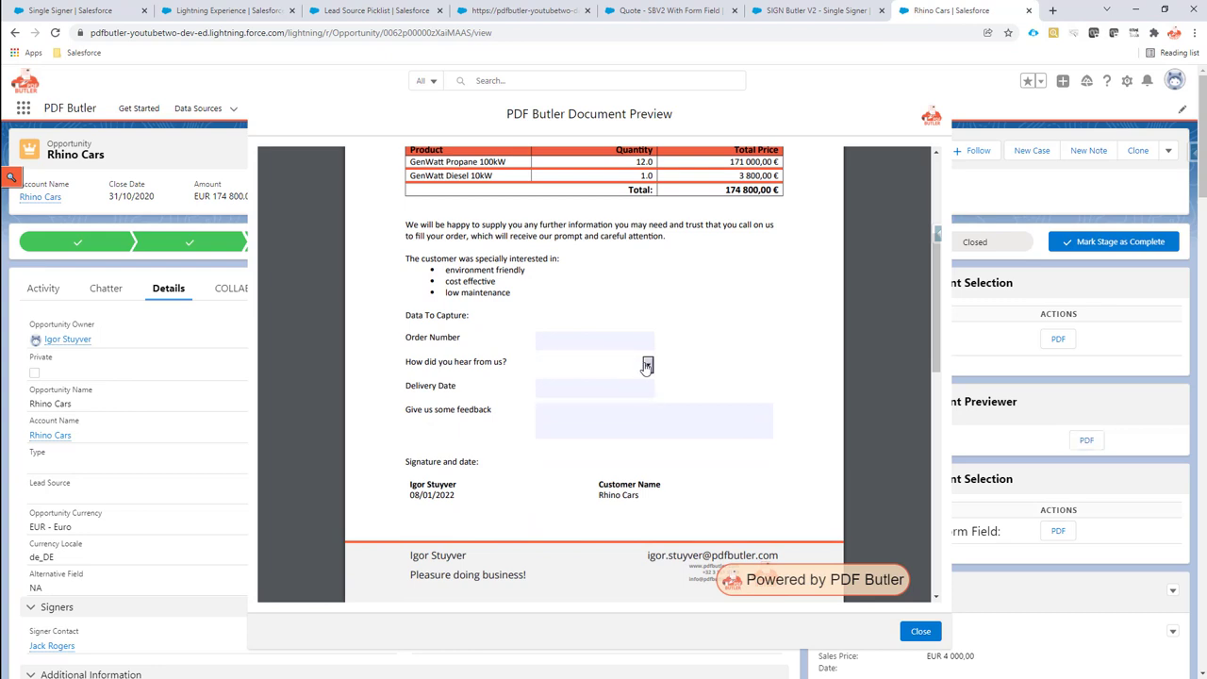
pyautogui.click(638, 387)
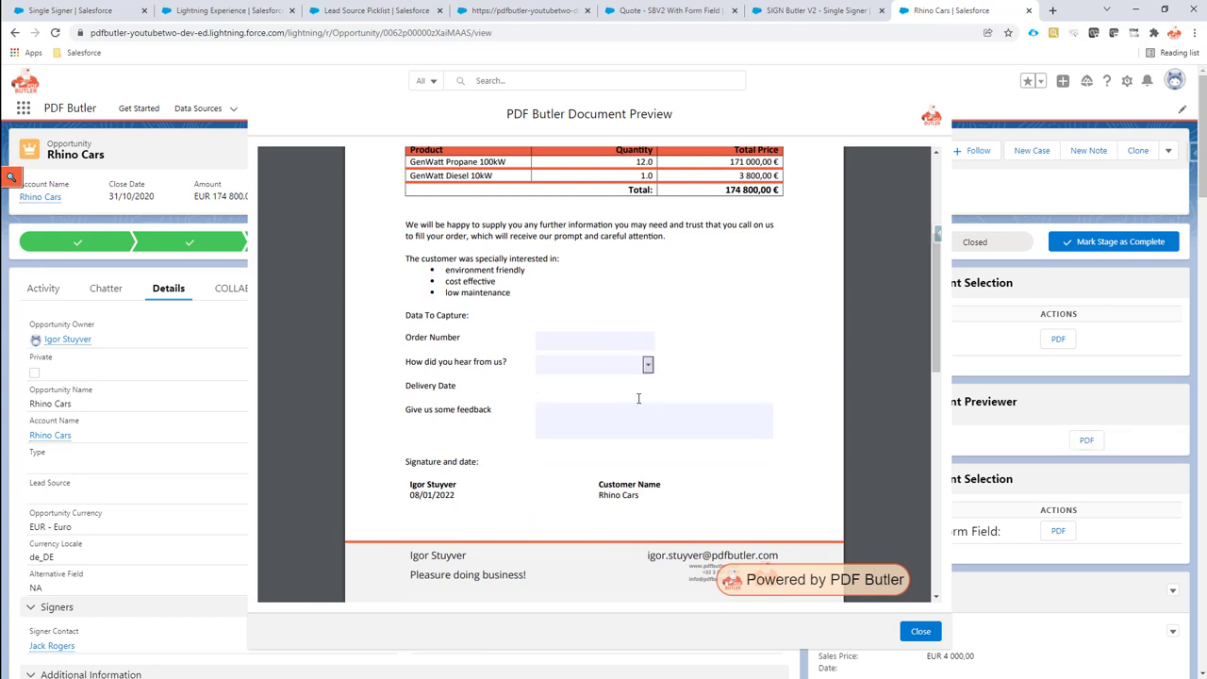
pyautogui.click(632, 415)
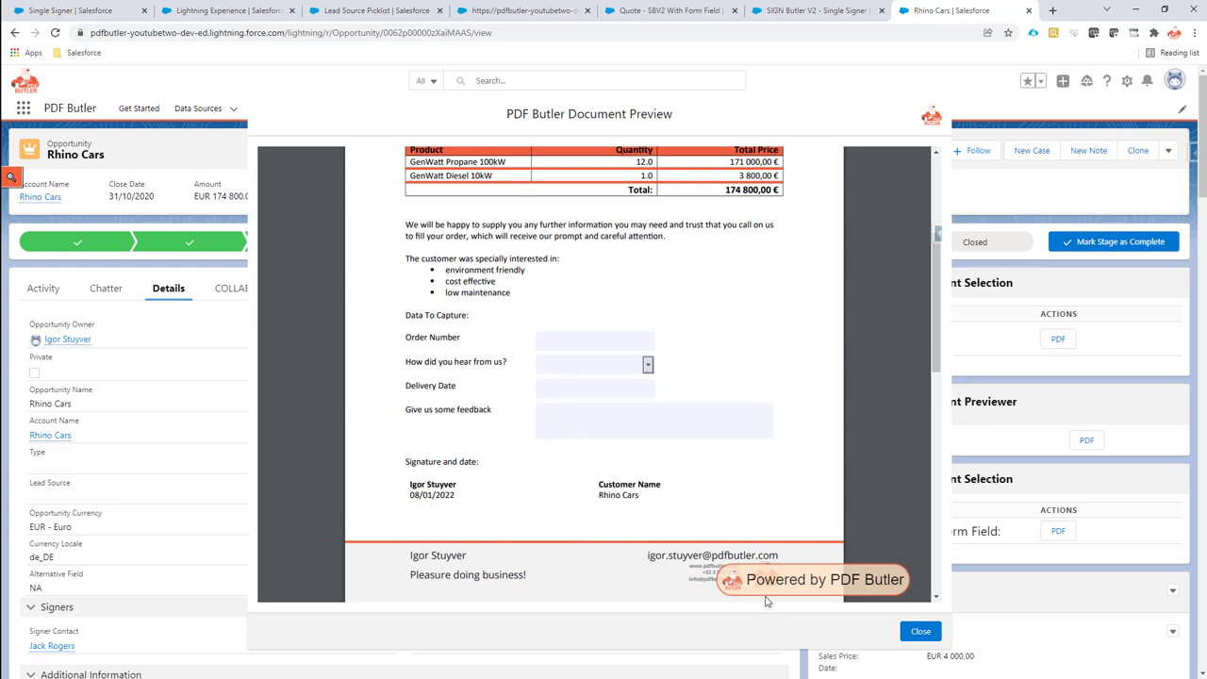
pyautogui.click(918, 633)
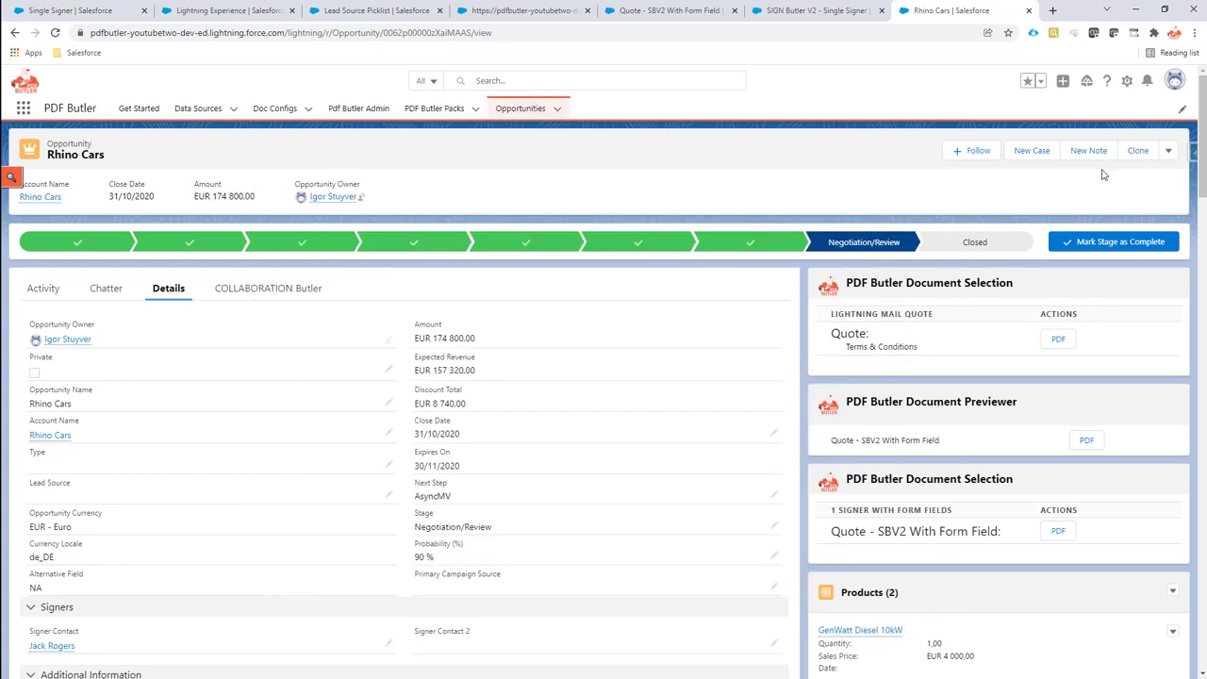
# Reopen the opportunity page for editing and copy the record ID of the SIGN Butler V2 - Single Signer pack
pyautogui.click(1127, 83)
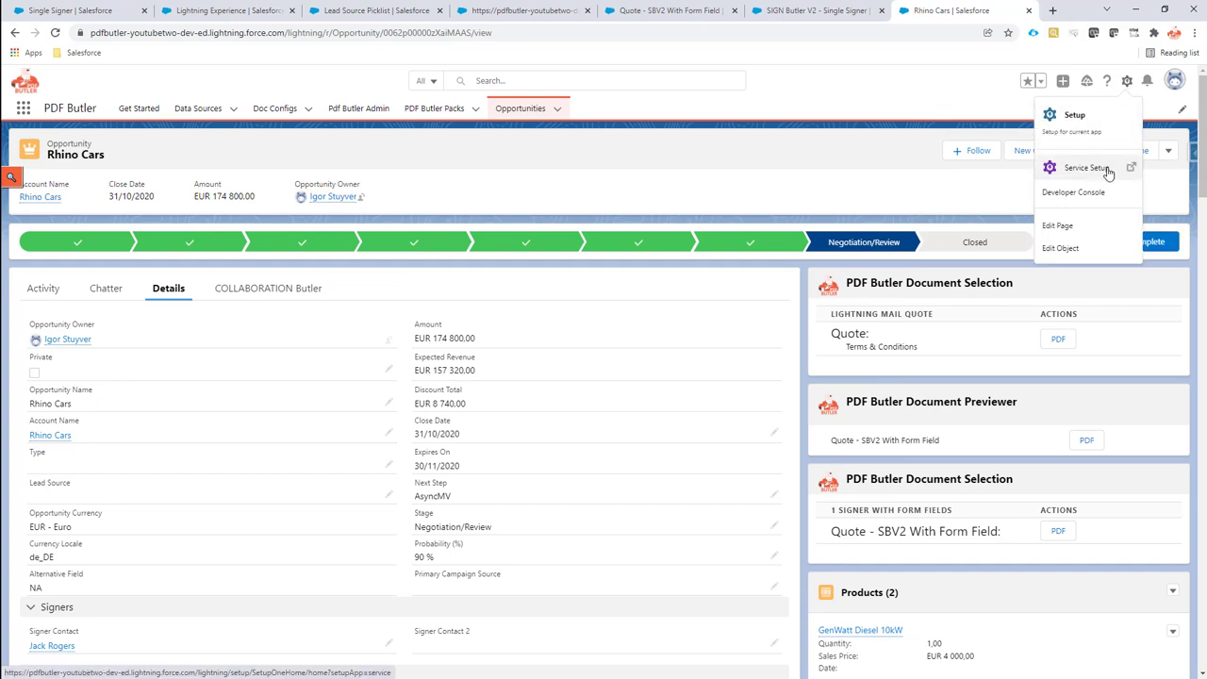
pyautogui.click(1084, 221)
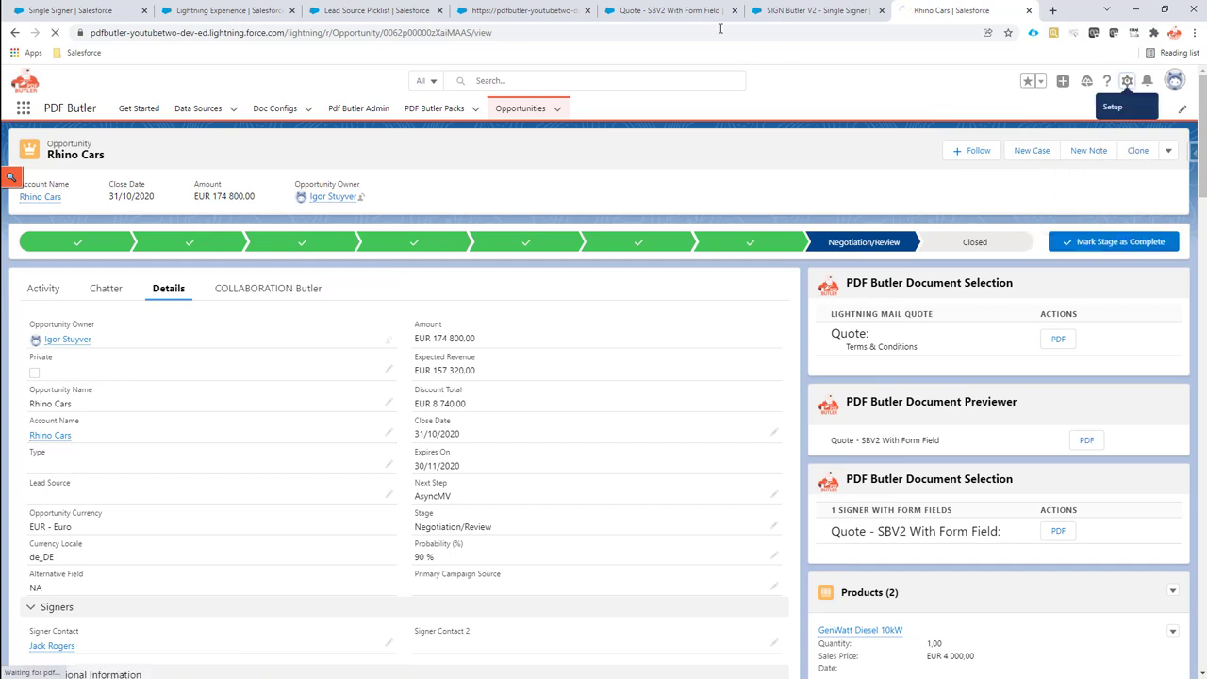
pyautogui.click(658, 11)
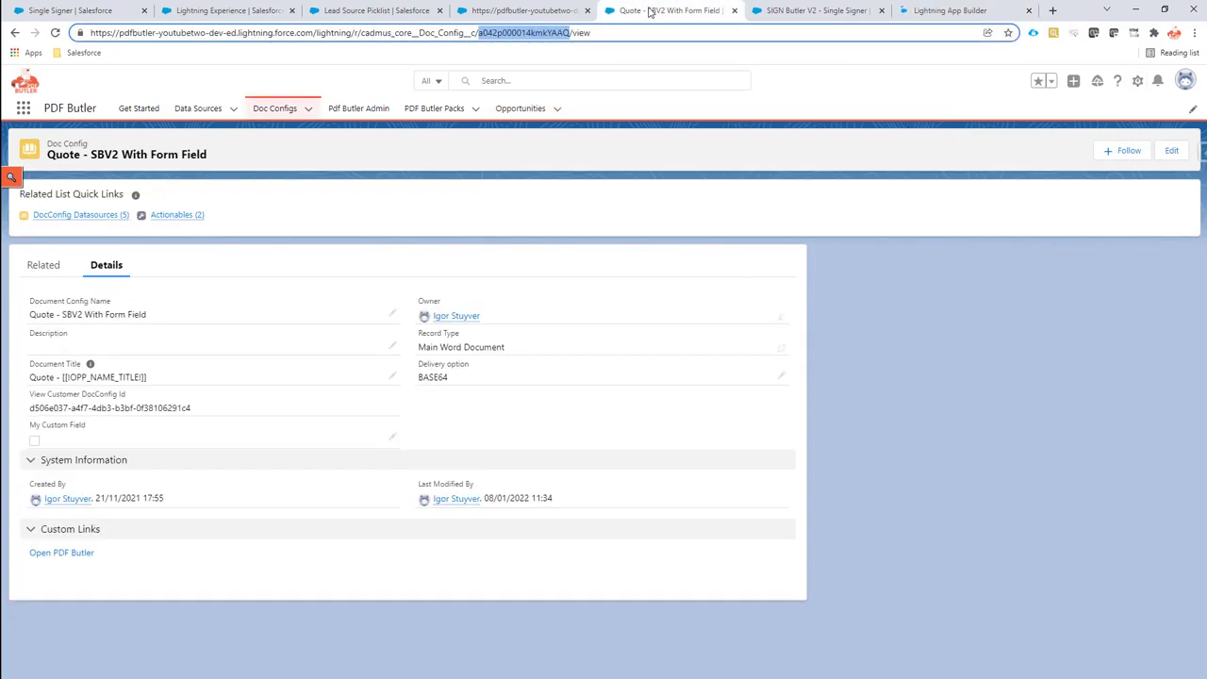
pyautogui.click(472, 110)
pyautogui.click(479, 183)
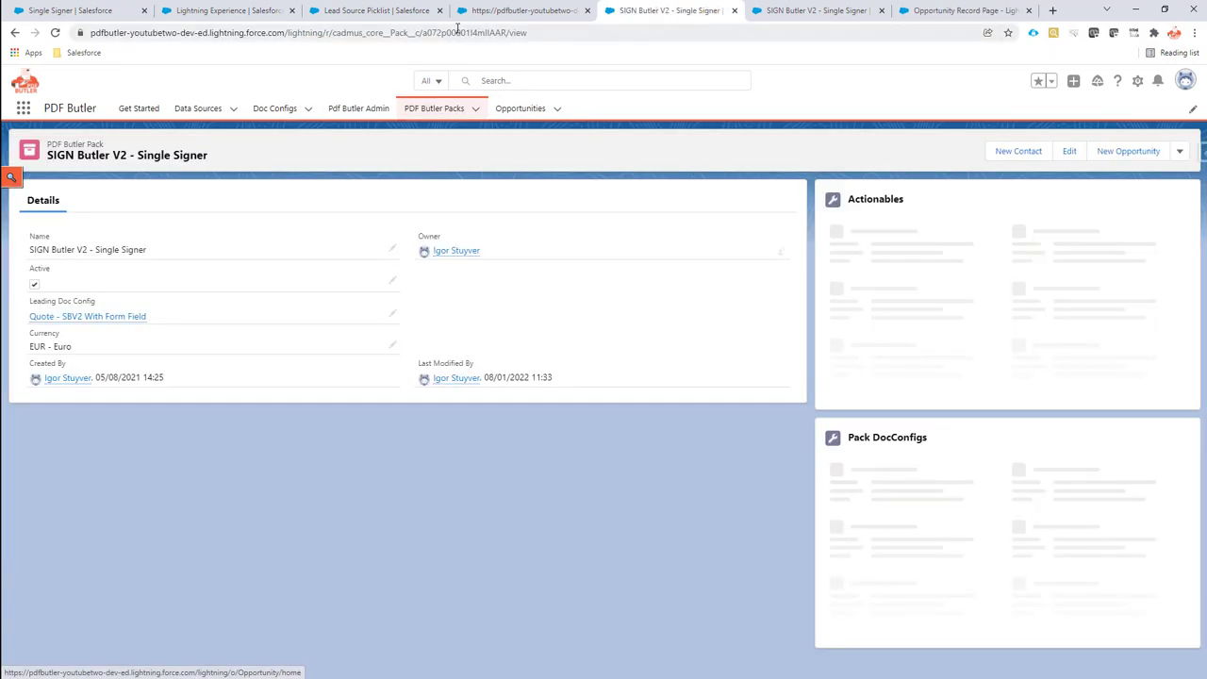
pyautogui.doubleClick(463, 33)
pyautogui.hotkey('ctrl', 'c')
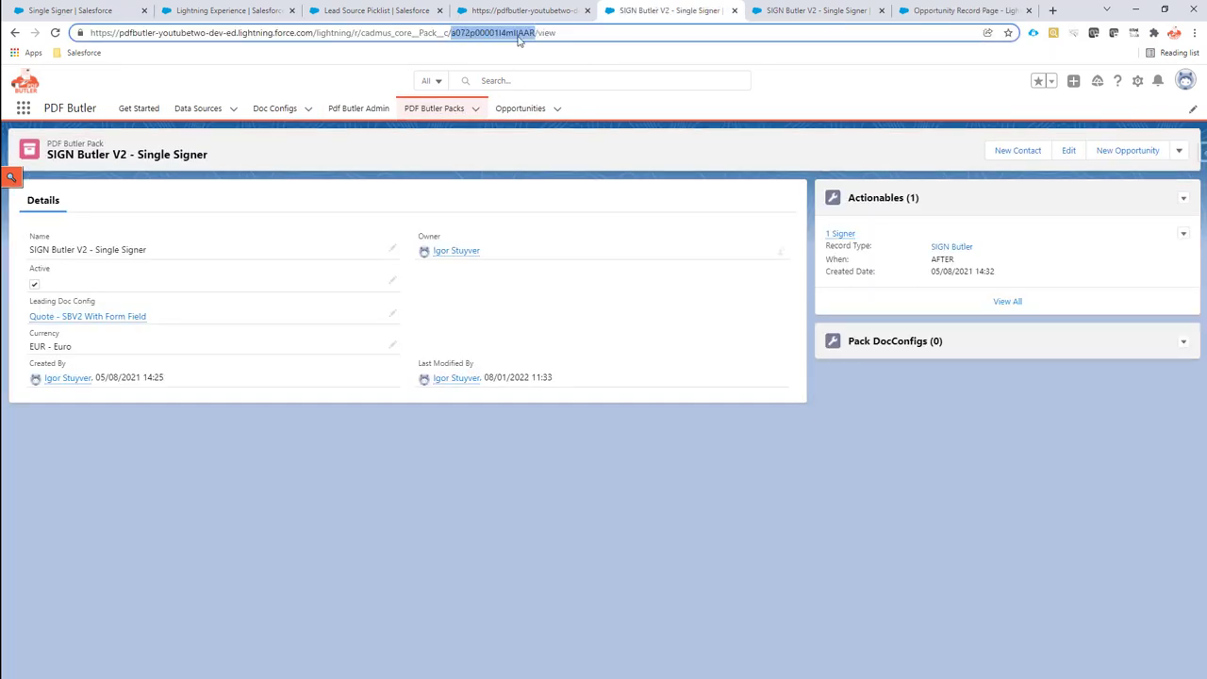
# Set the Document Previewer's packs to retrieve to the copied SIGN Butler V2 - Single Signer pack ID and save the page
pyautogui.click(773, 11)
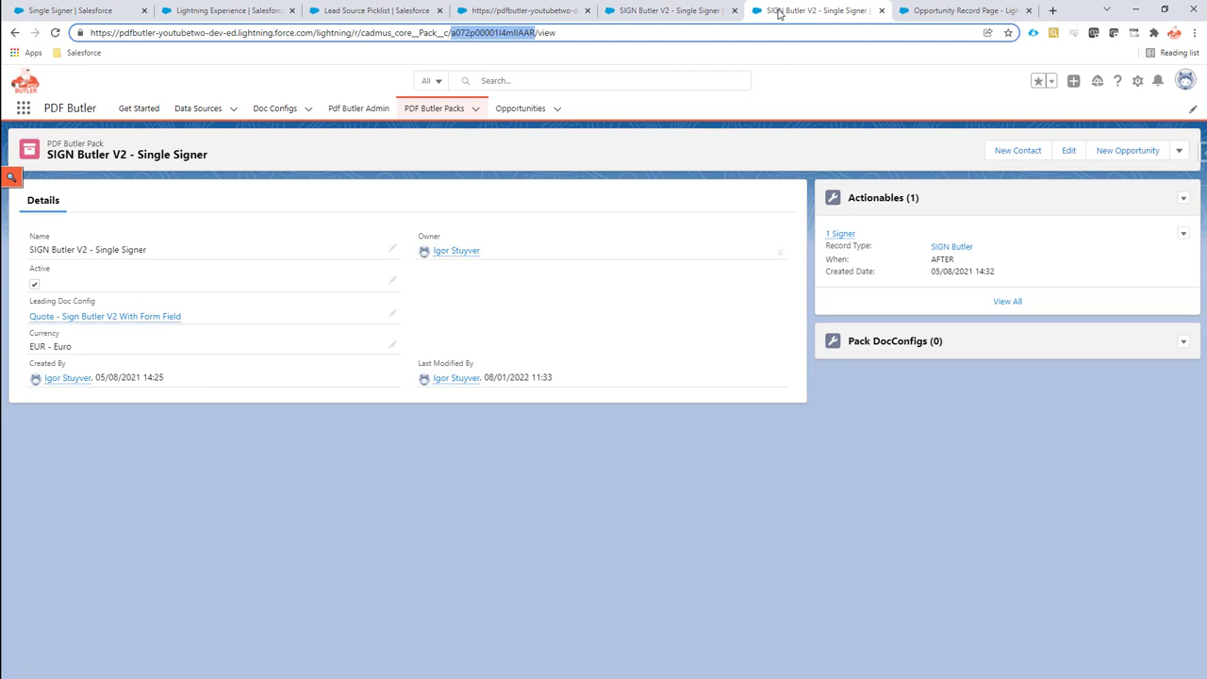
pyautogui.click(932, 13)
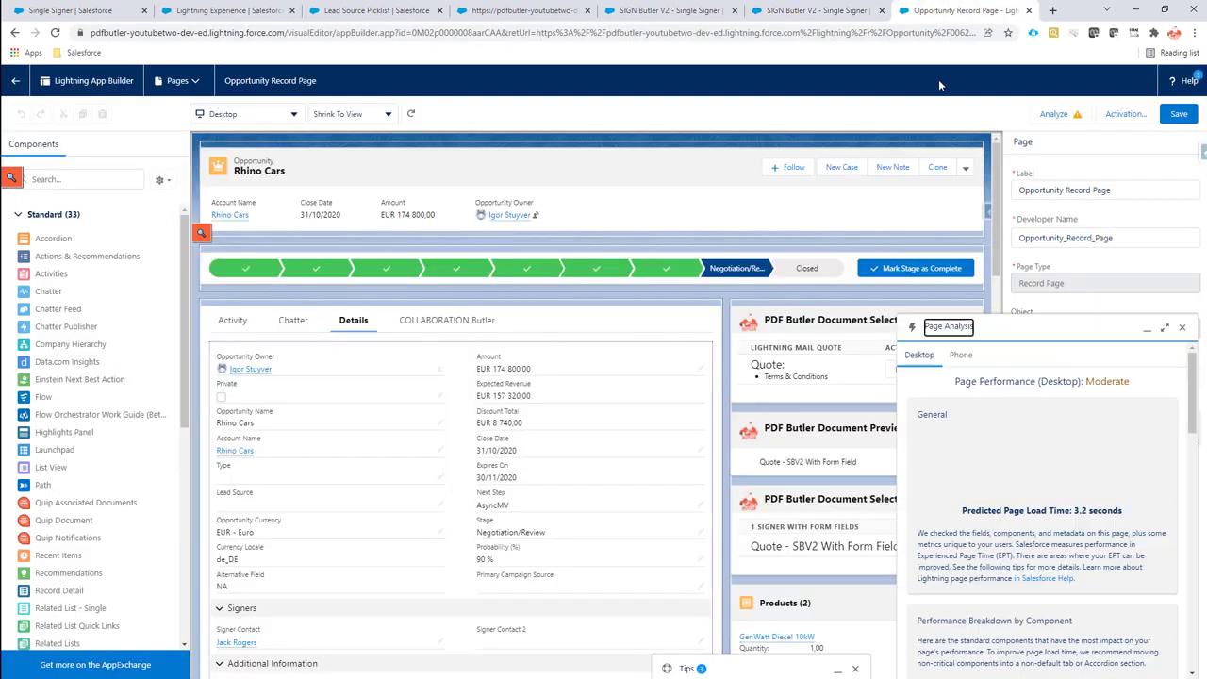
pyautogui.click(1185, 329)
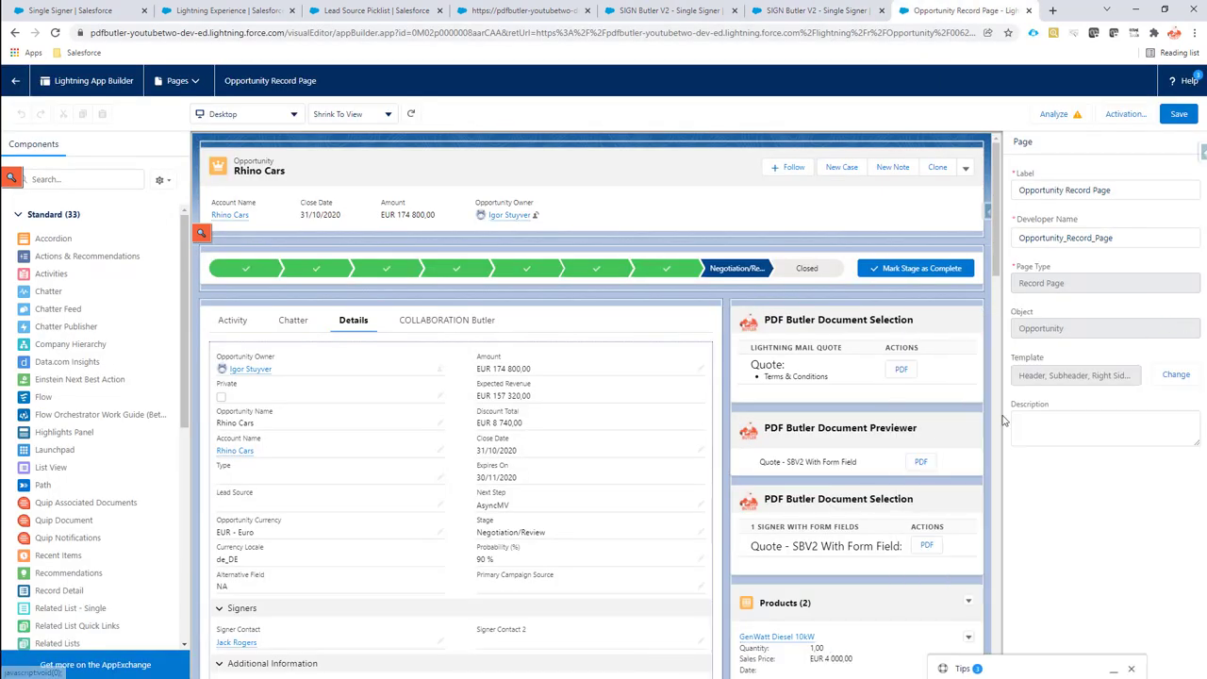
pyautogui.click(882, 439)
pyautogui.click(1049, 238)
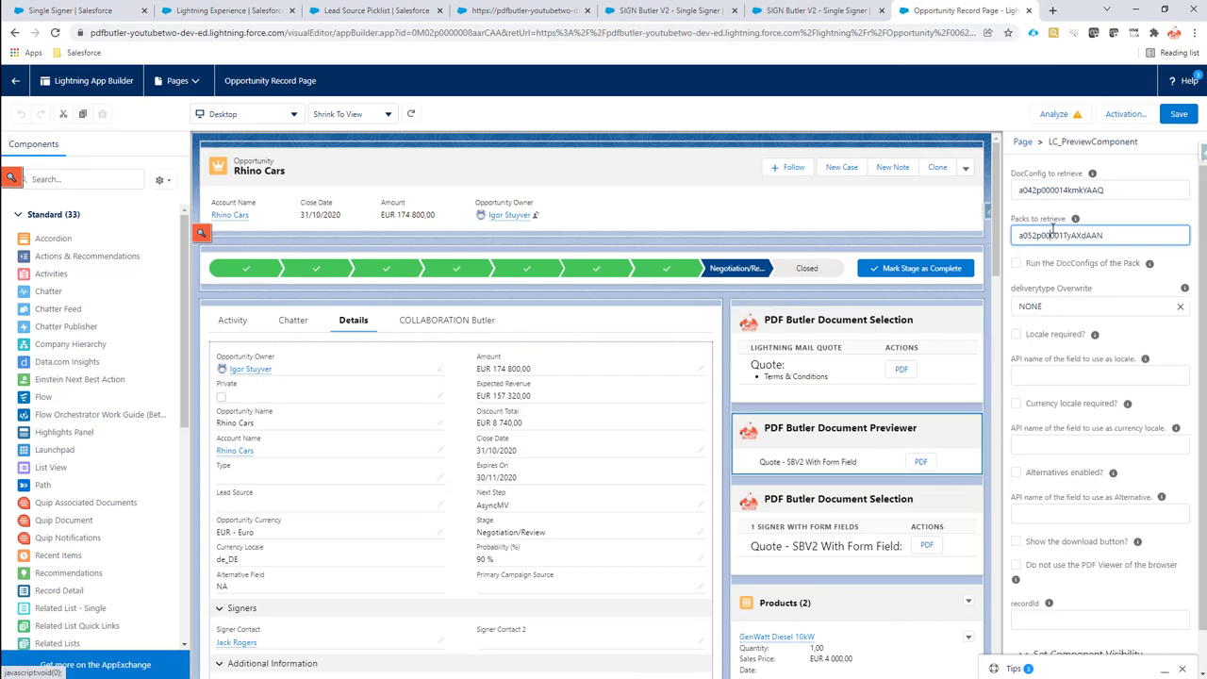
pyautogui.doubleClick(1052, 232)
pyautogui.hotkey('ctrl', 'v')
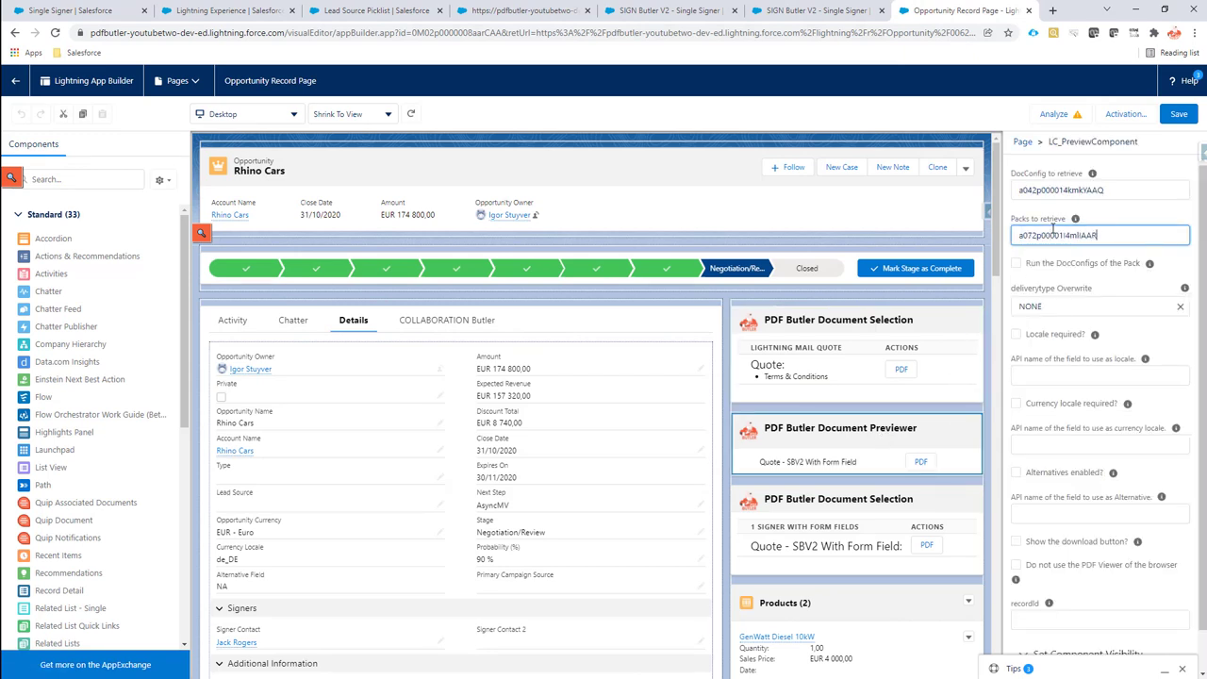
pyautogui.click(1169, 117)
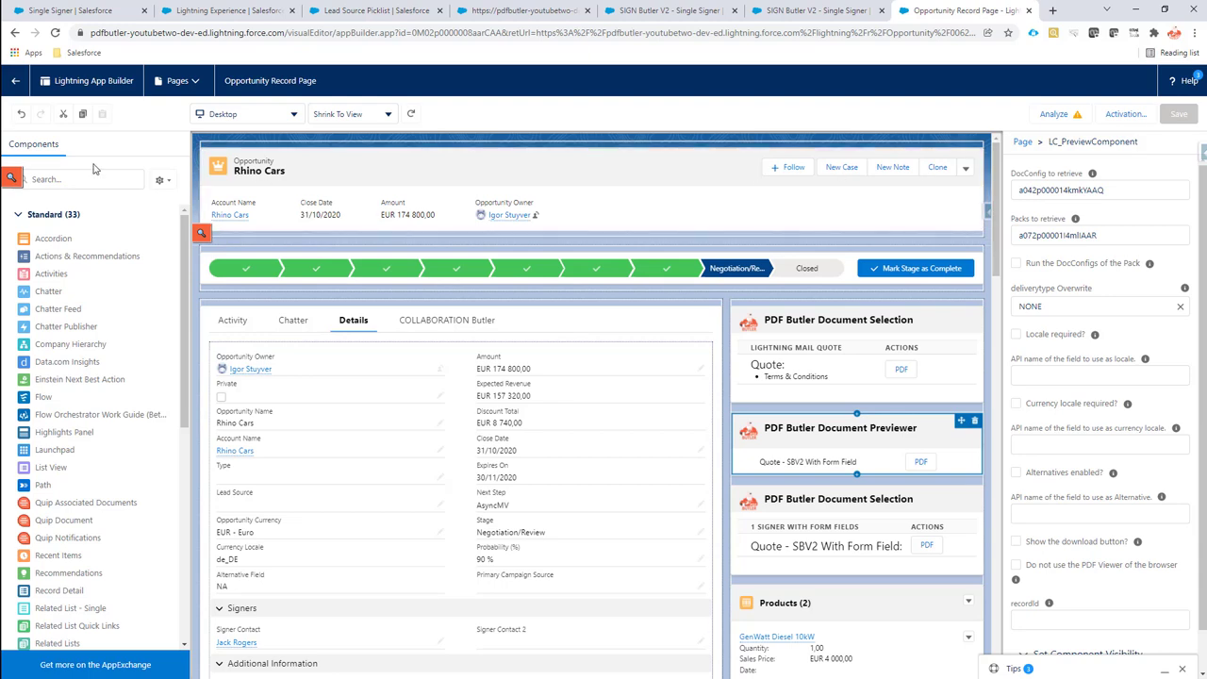
# Return to the Rhino Cars opportunity and generate the Quote - SBV2 With Form Field preview
pyautogui.click(17, 82)
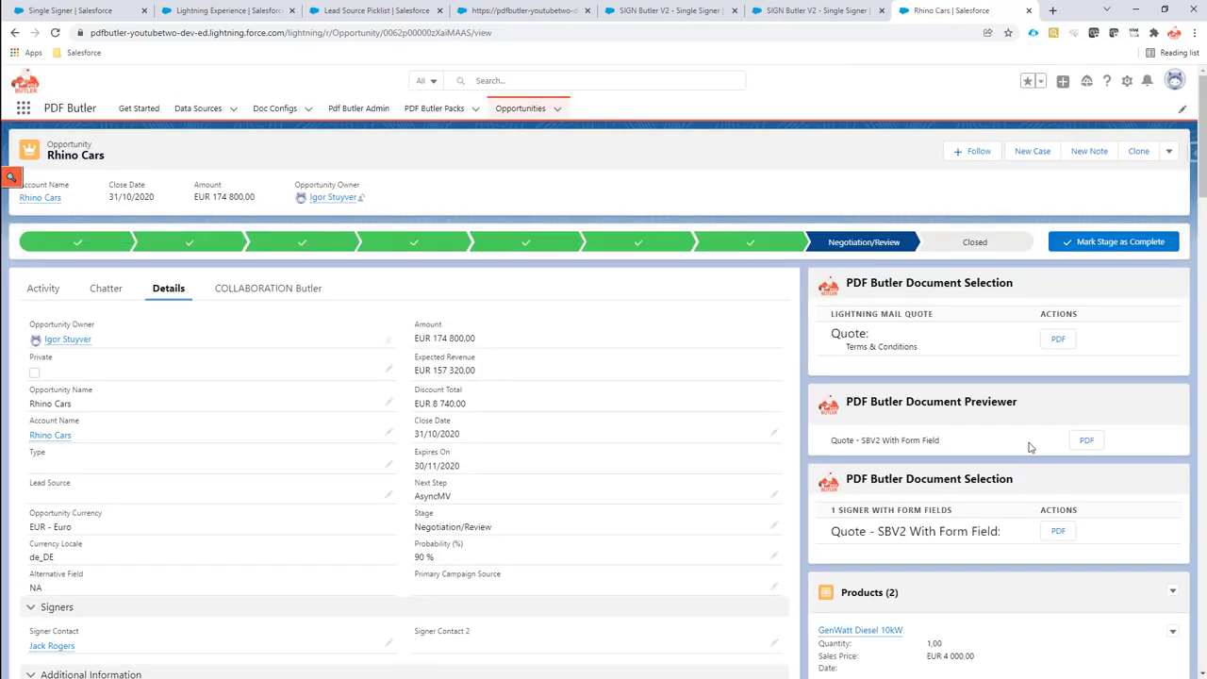
pyautogui.click(1086, 439)
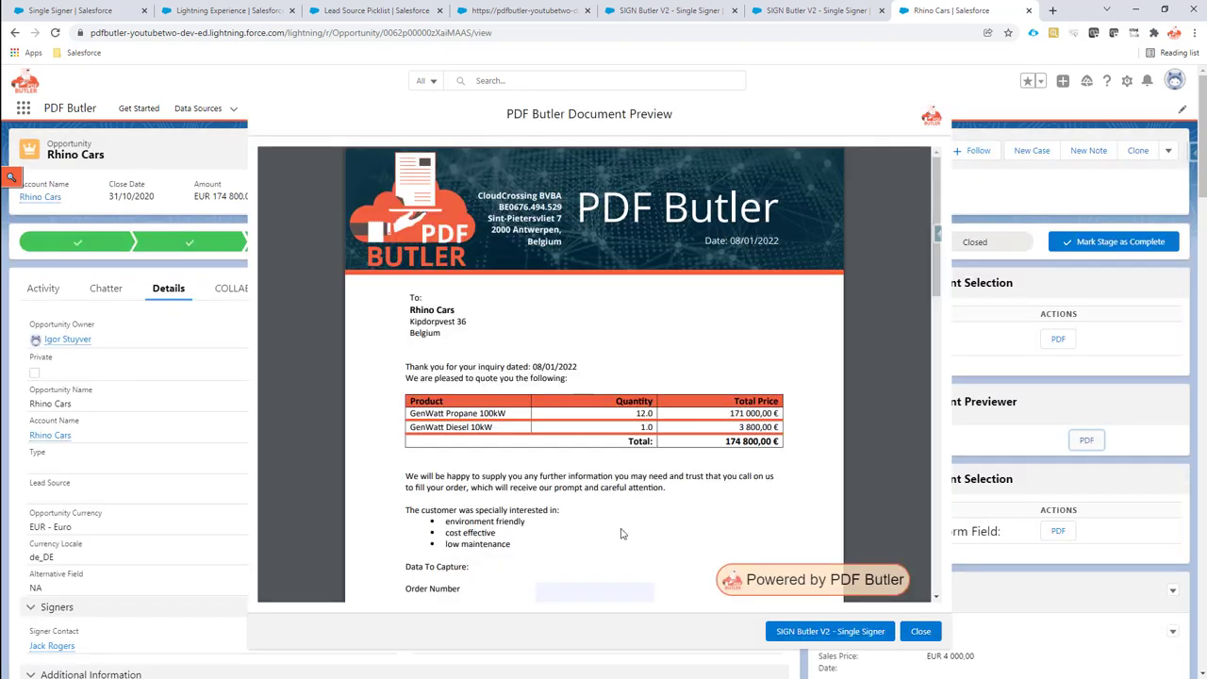
# Check the form fields in the quote preview and send it for signing through SIGN Butler V2 - Single Signer
pyautogui.scroll(-2, 624, 535)
pyautogui.scroll(-1, 692, 489)
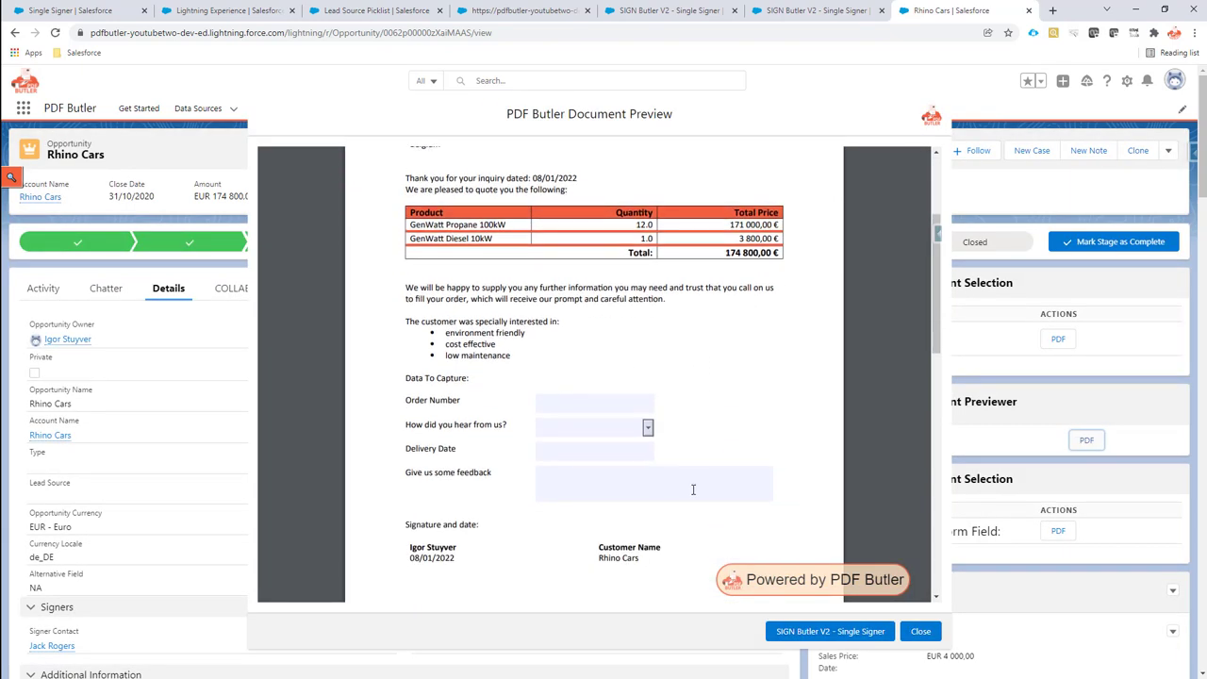
pyautogui.click(790, 635)
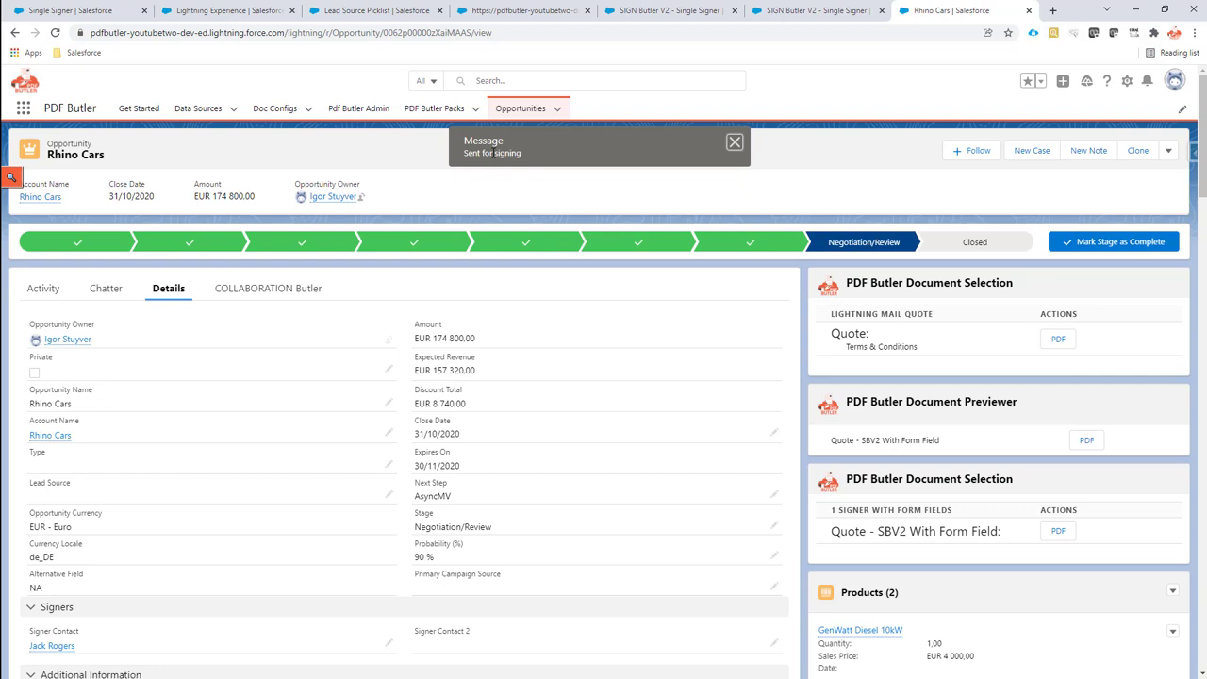
# Open the newest Rhino Cars sign request in SIGN Butler, check its audit trail, and open the signer's signing page
pyautogui.click(89, 14)
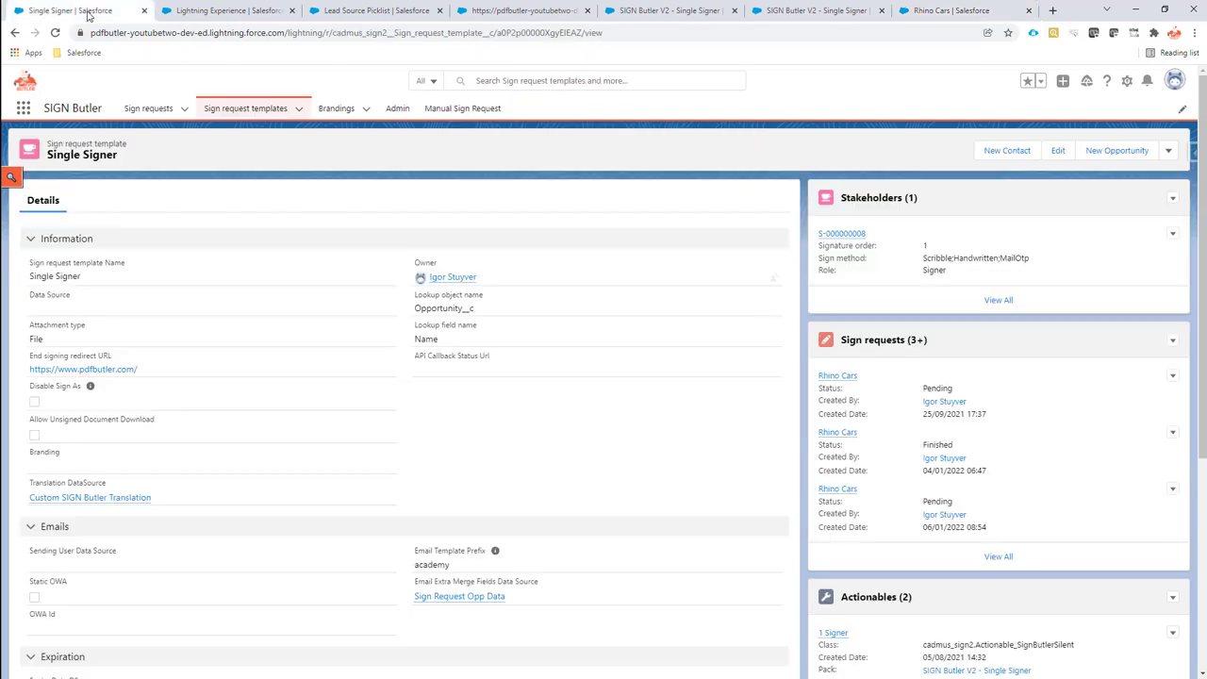
pyautogui.click(133, 109)
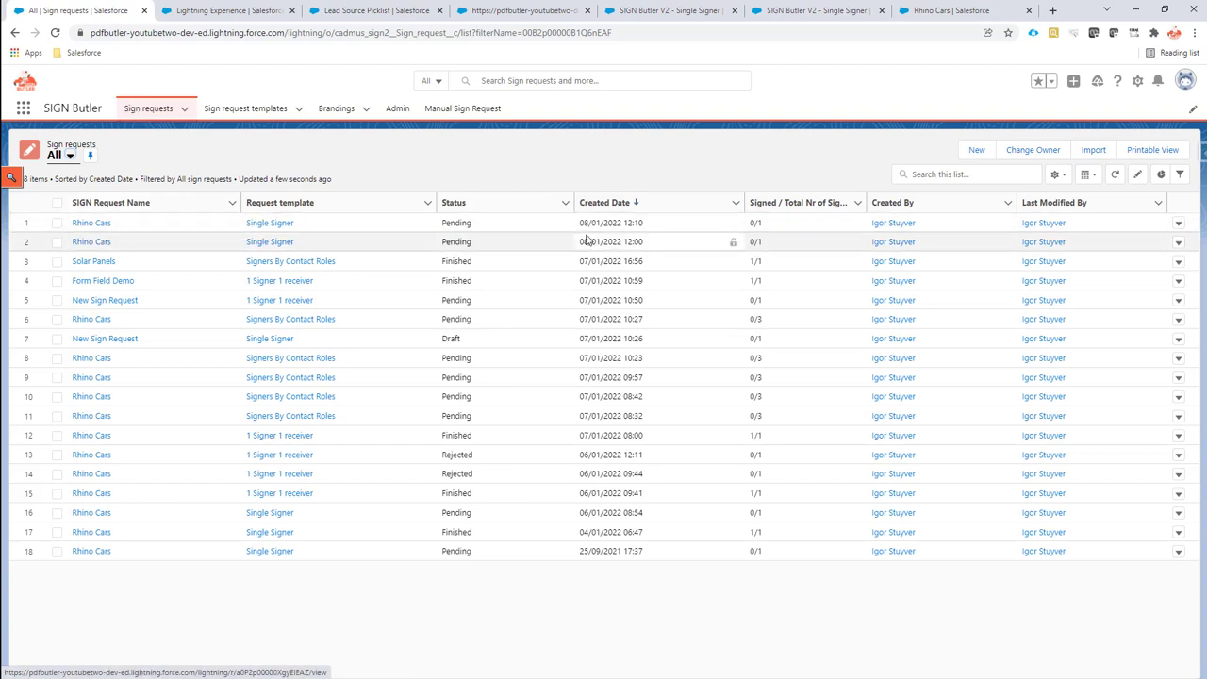
pyautogui.click(86, 226)
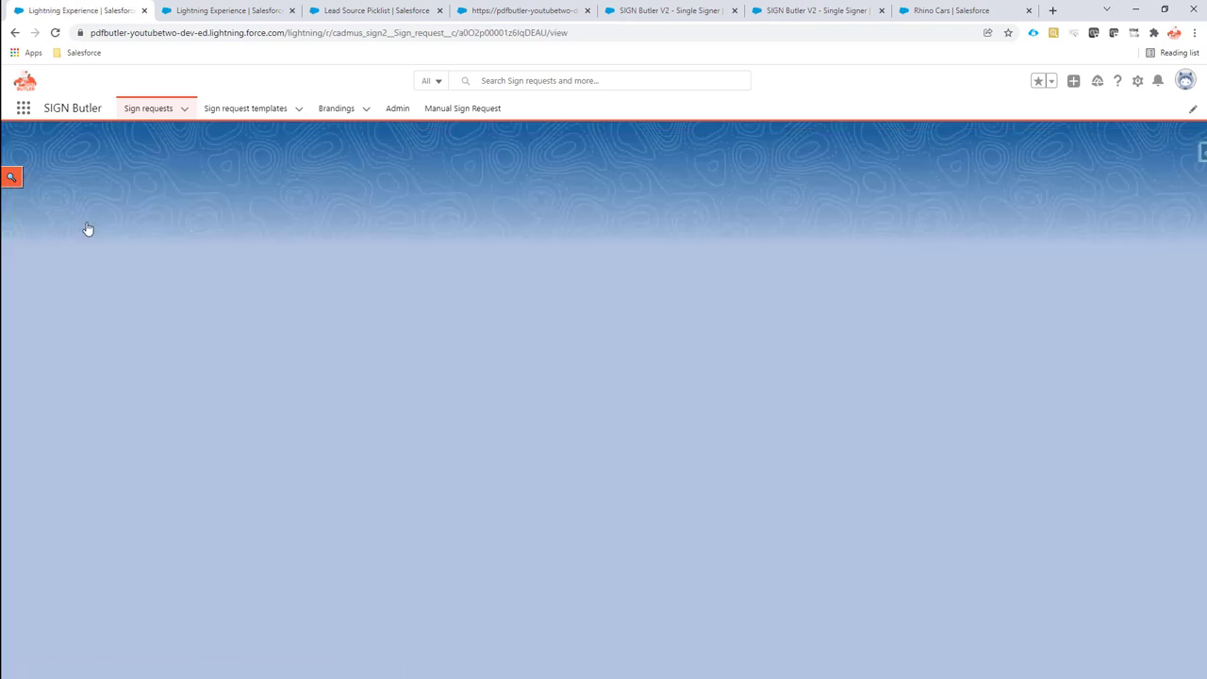
pyautogui.scroll(-4, 232, 371)
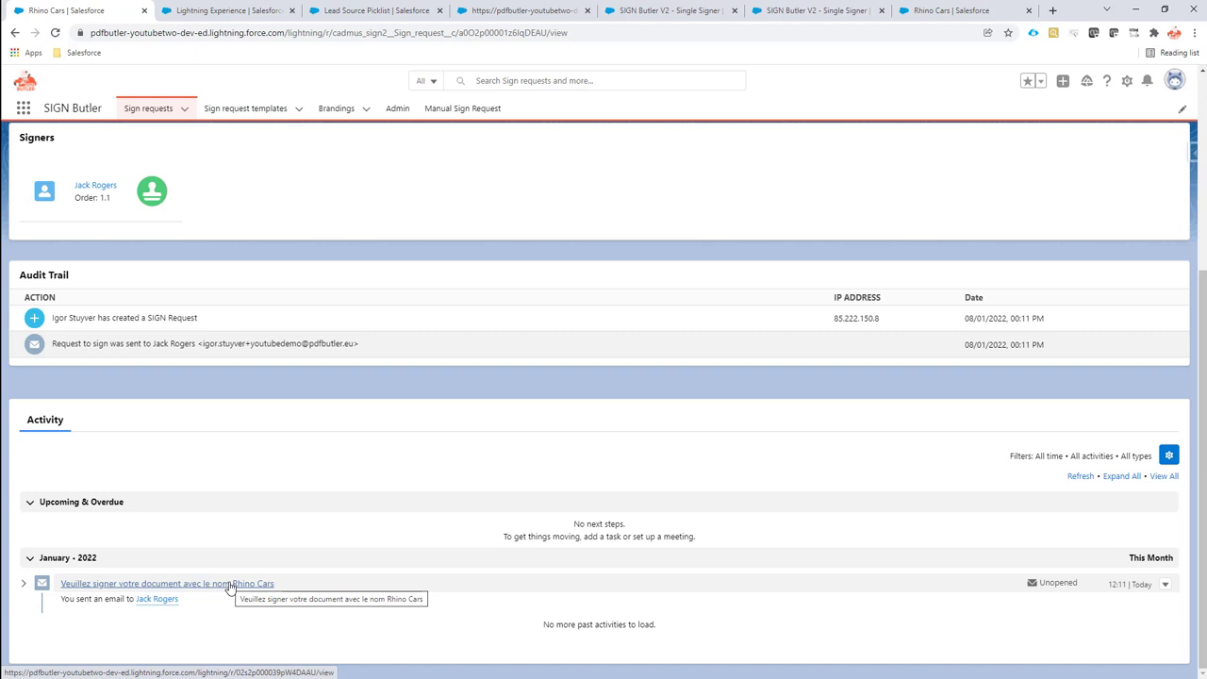
pyautogui.scroll(1, 170, 259)
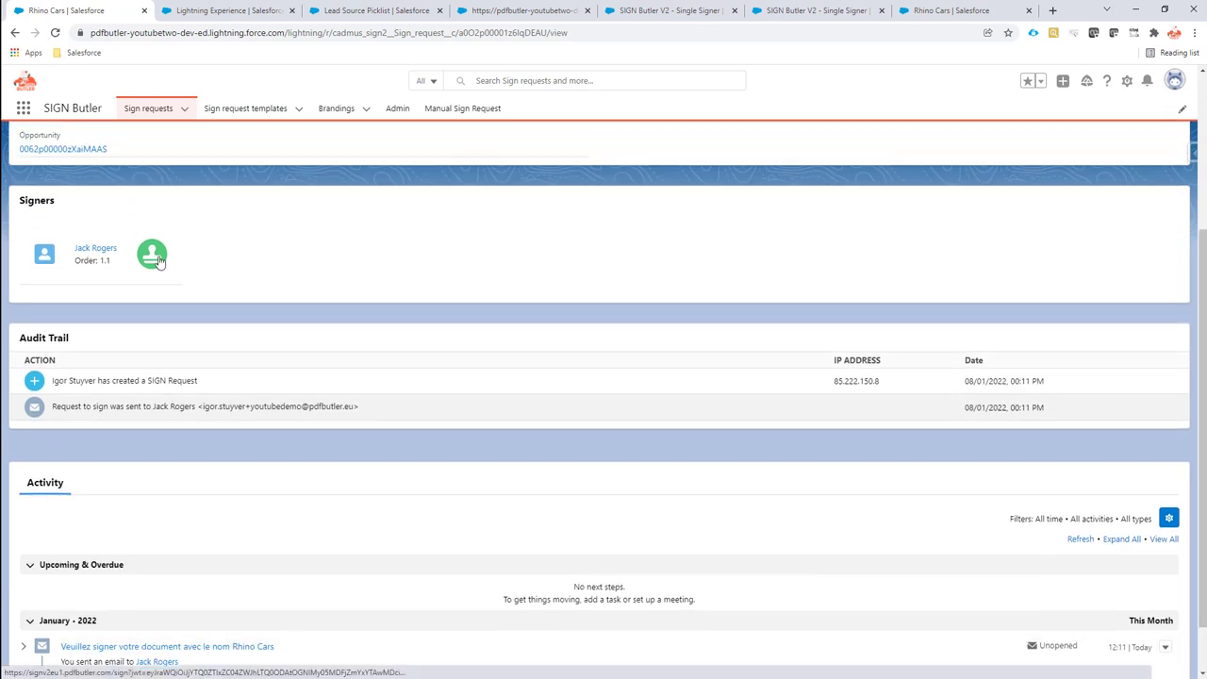
pyautogui.click(152, 255)
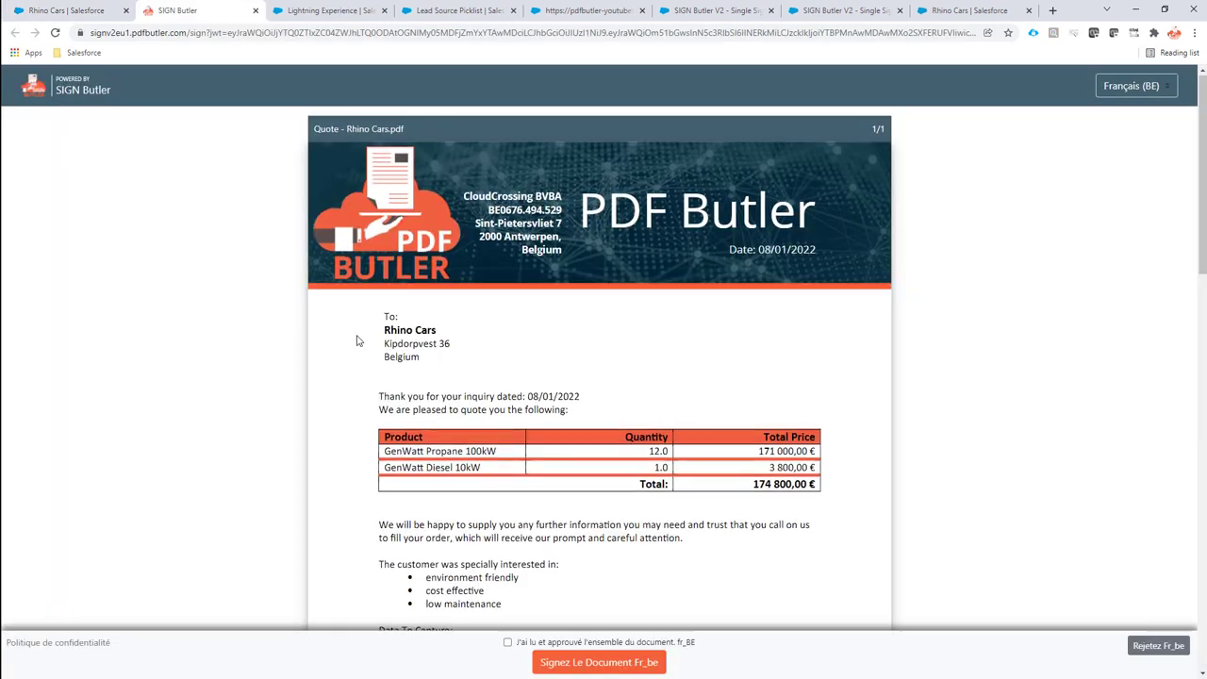
# Read through the quote to its end, mark it as read and approved, and try signing with the form fields unfilled
pyautogui.scroll(-3, 358, 339)
pyautogui.scroll(-1, 356, 342)
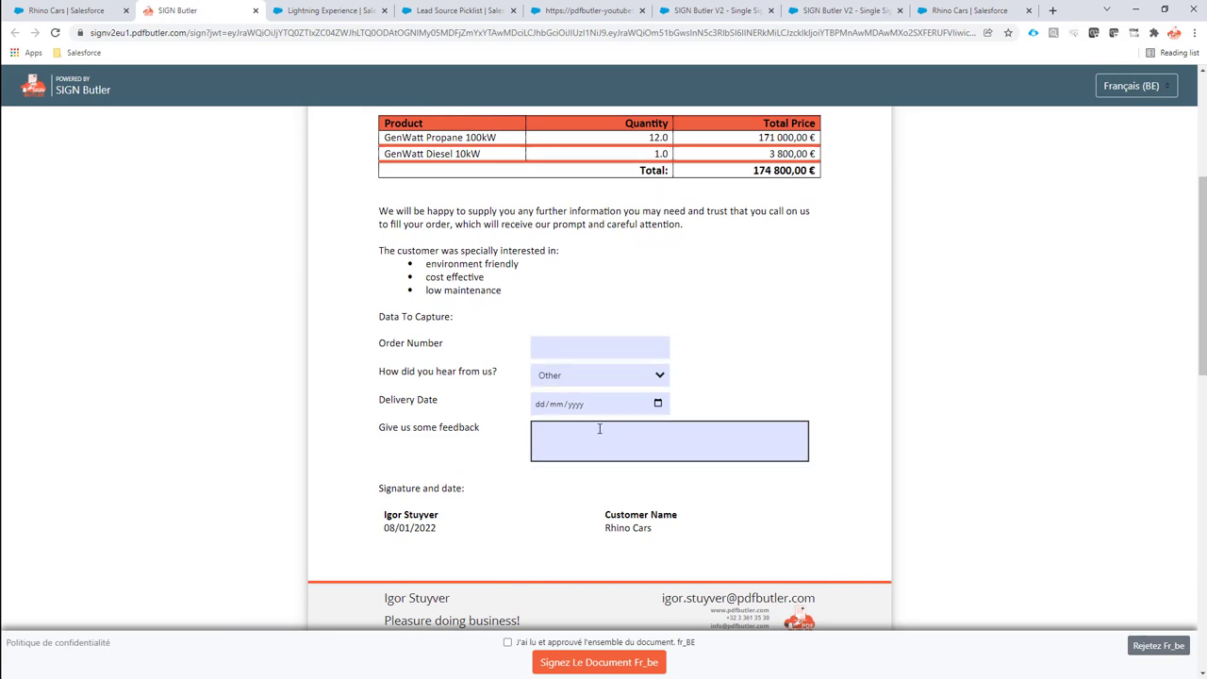
pyautogui.scroll(1, 597, 429)
pyautogui.scroll(-10, 528, 555)
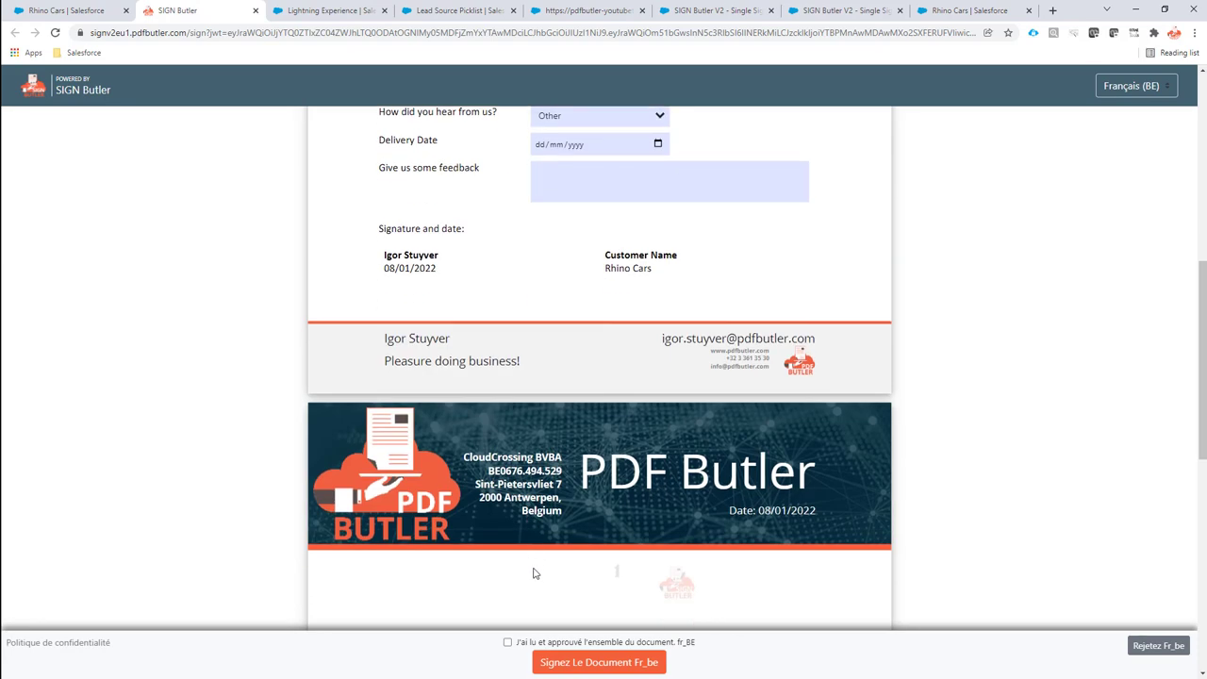
pyautogui.click(558, 664)
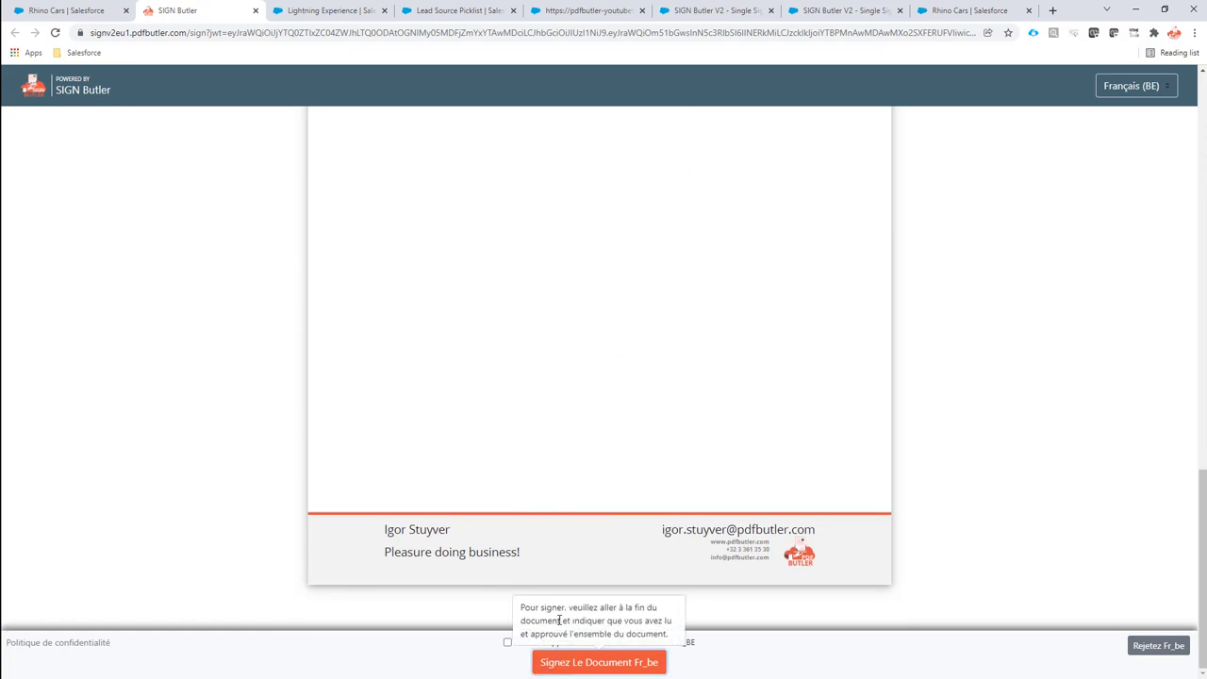
pyautogui.click(507, 641)
pyautogui.click(565, 663)
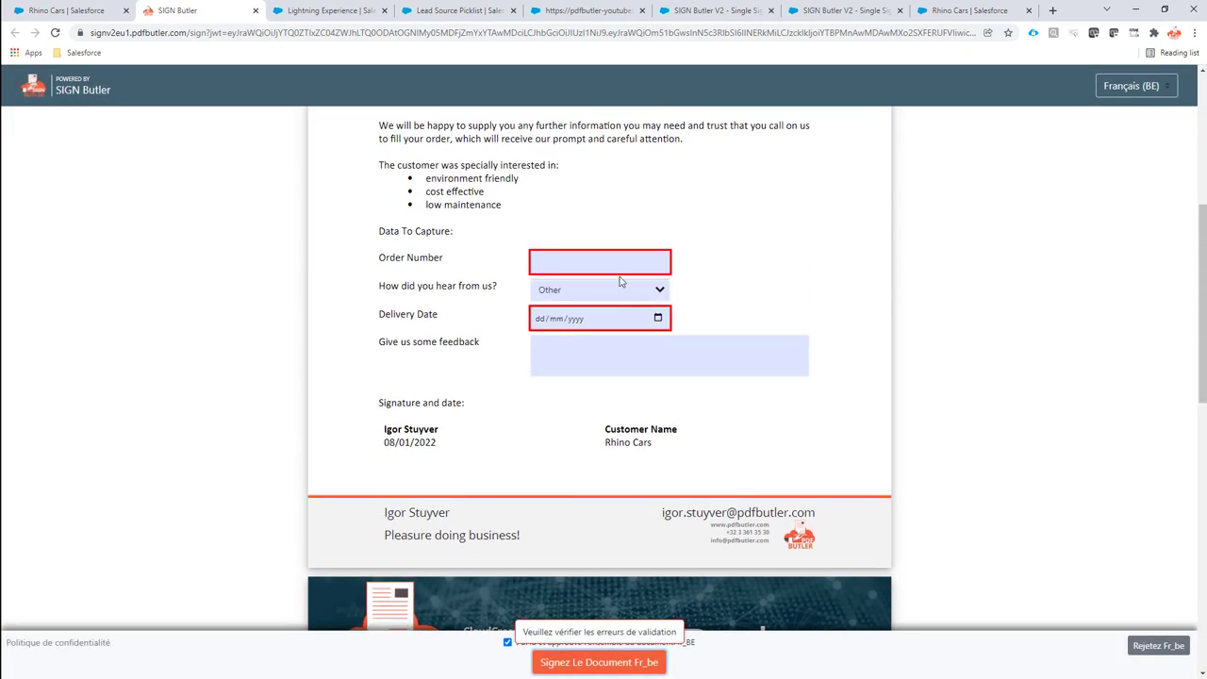
# Fill in the order number, choose Partner Referral as how the customer heard of the company, and set the delivery date to 31/01/2022
pyautogui.scroll(1, 619, 276)
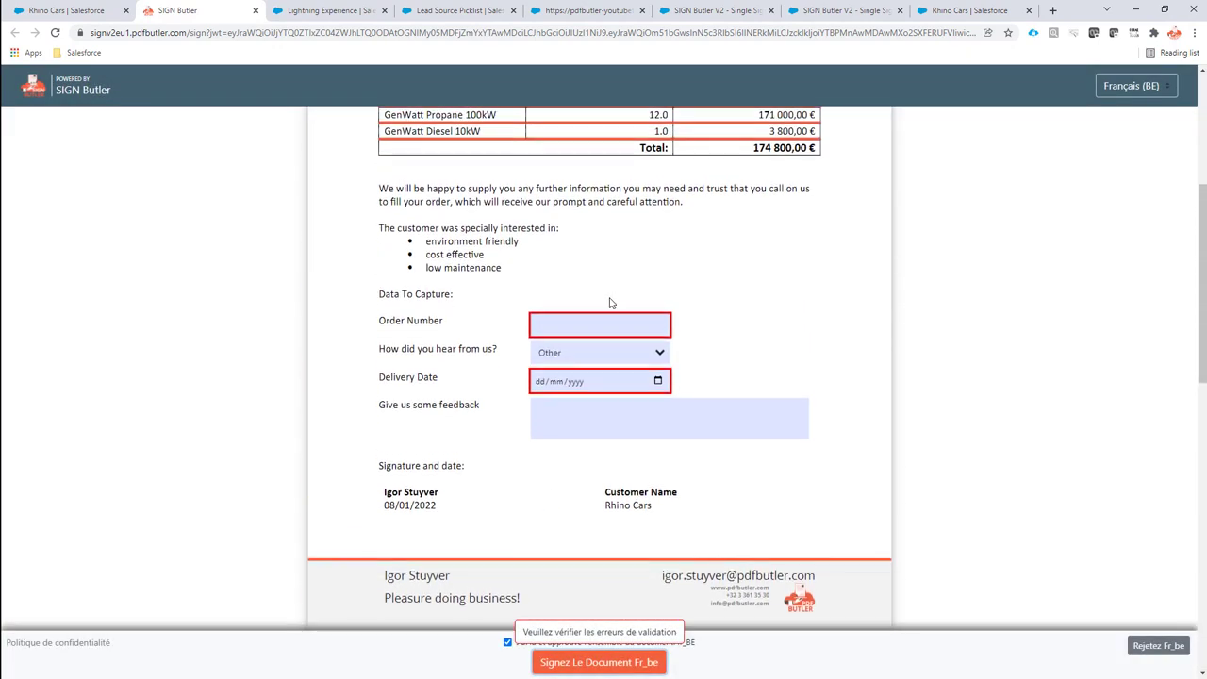
pyautogui.click(563, 329)
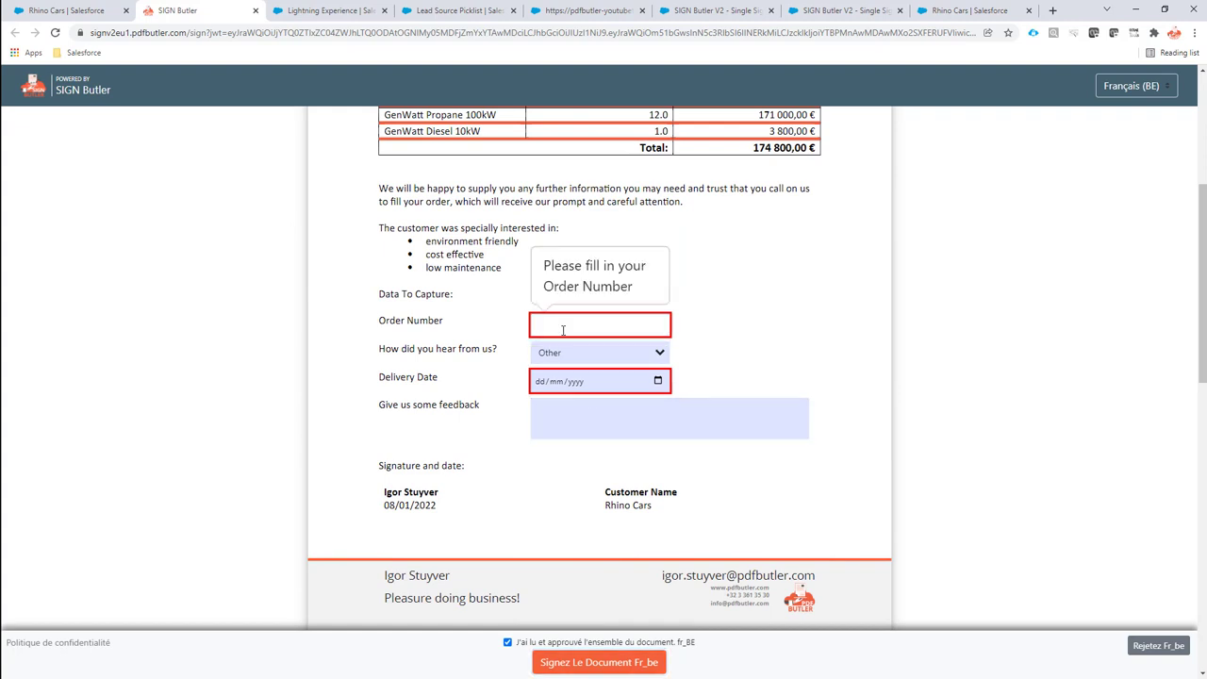
pyautogui.write('ABC123')
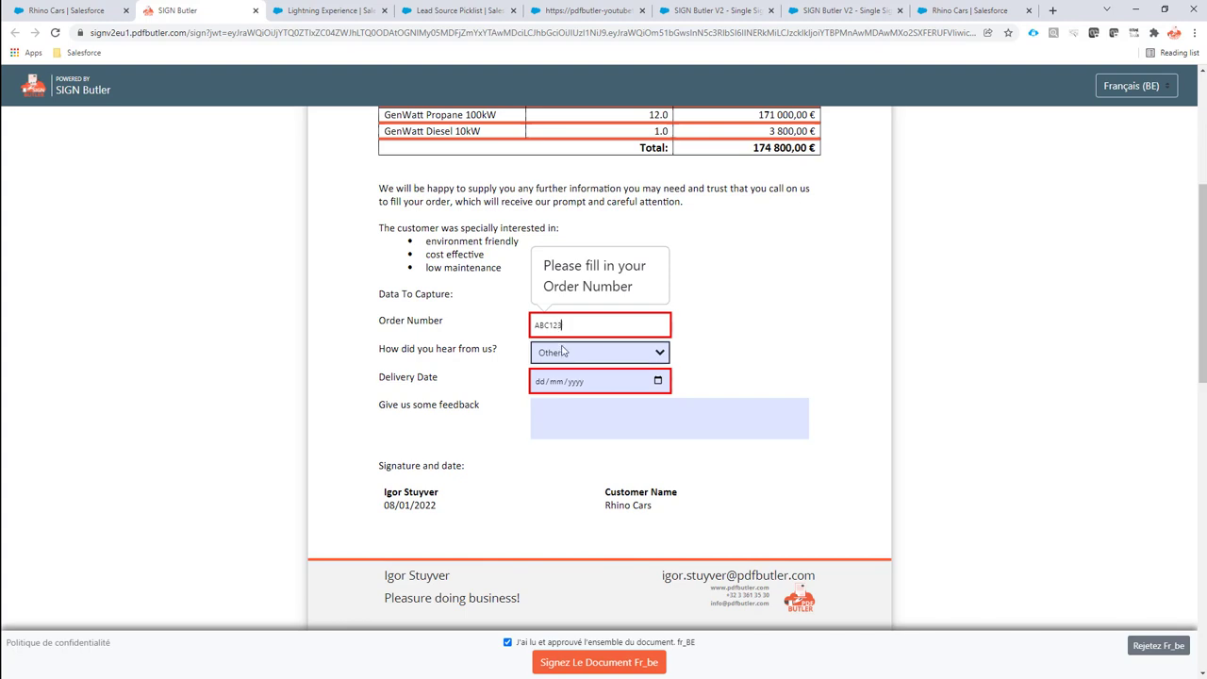
pyautogui.click(563, 353)
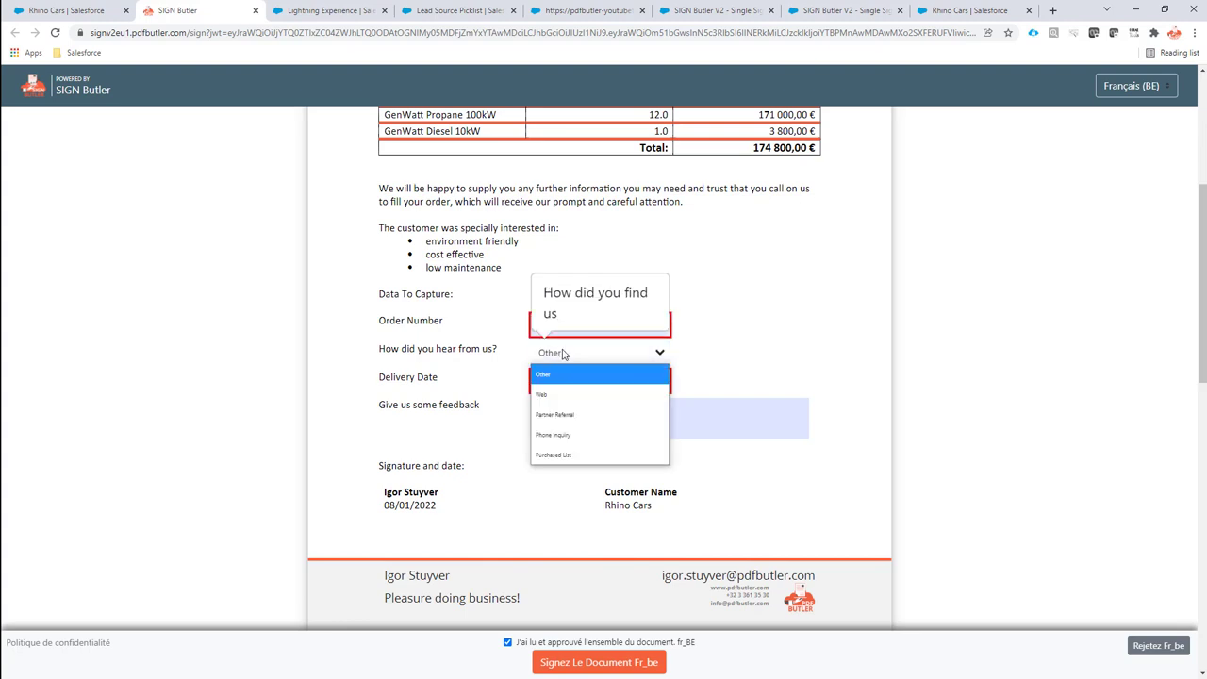
pyautogui.click(594, 415)
pyautogui.click(657, 379)
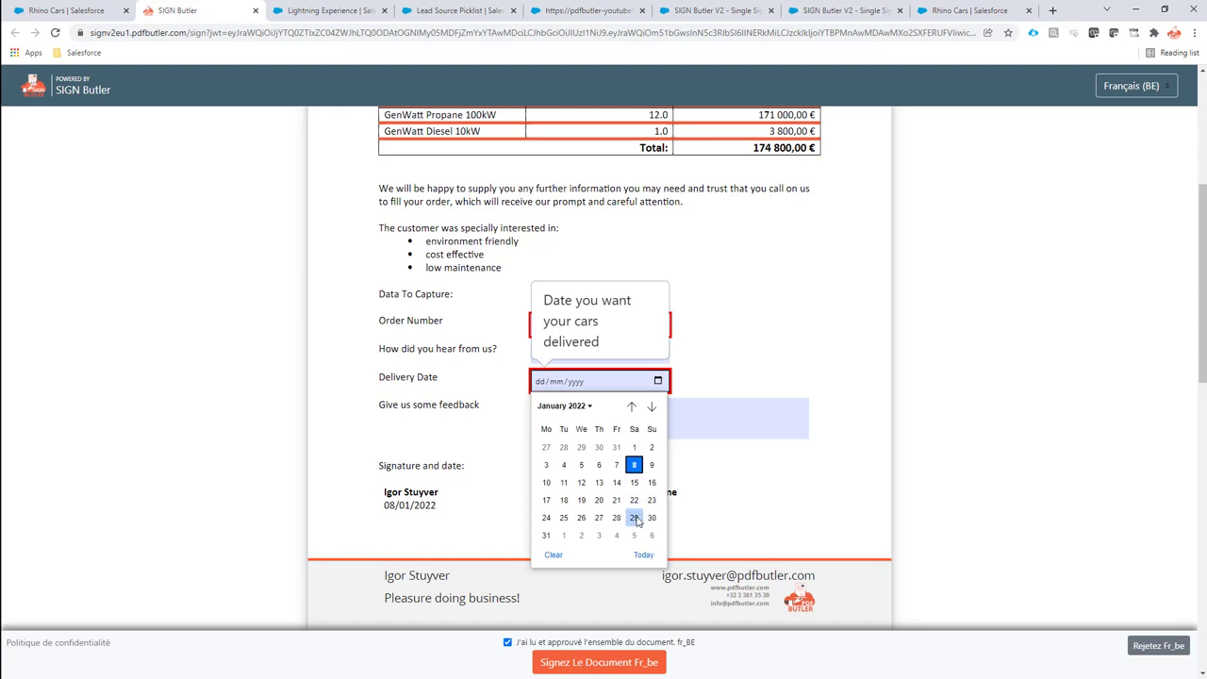
pyautogui.click(547, 535)
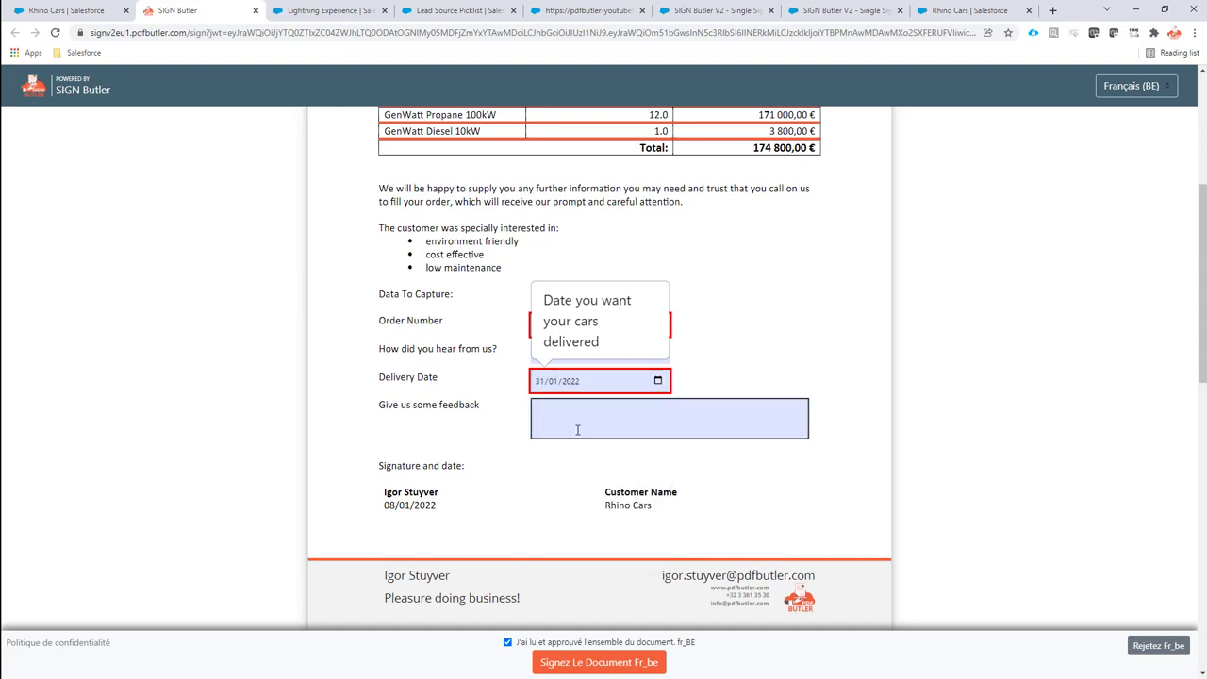
# Enter the feedback "THis is a great Demo!" and "show me some more demo's" on separate lines, and sign with the first handwritten style
pyautogui.click(576, 430)
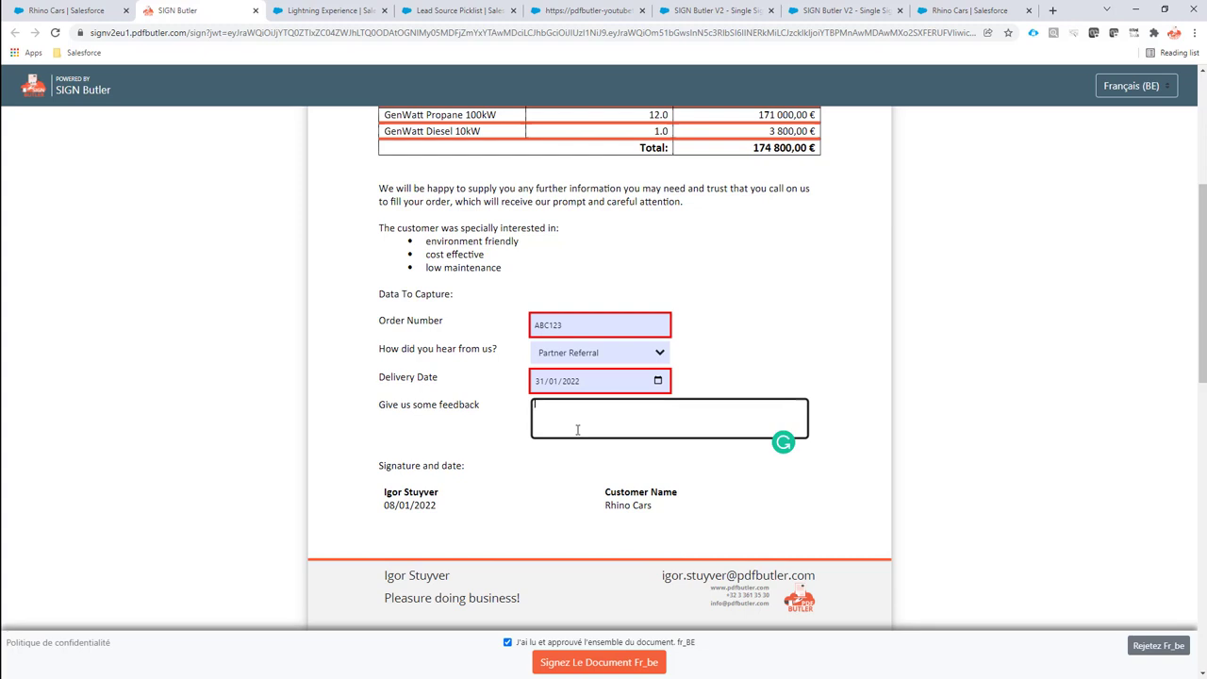
pyautogui.write('THis is a great Demo!')
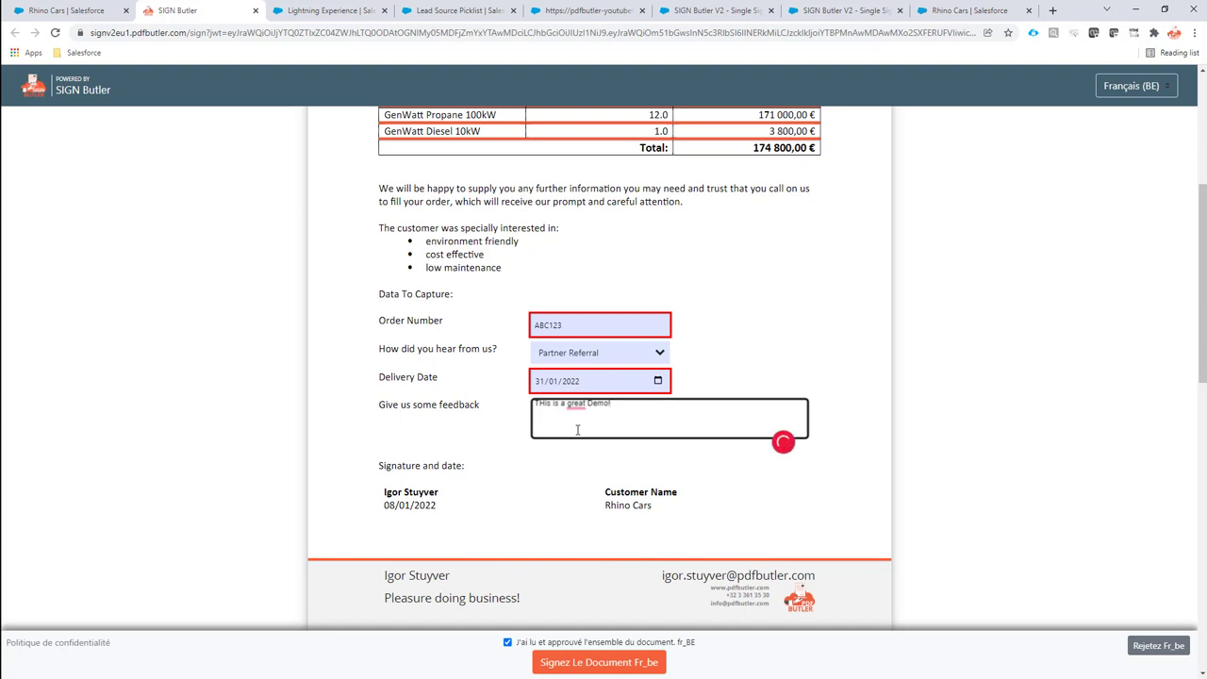
pyautogui.write("show me some more demo's")
pyautogui.scroll(-1, 609, 488)
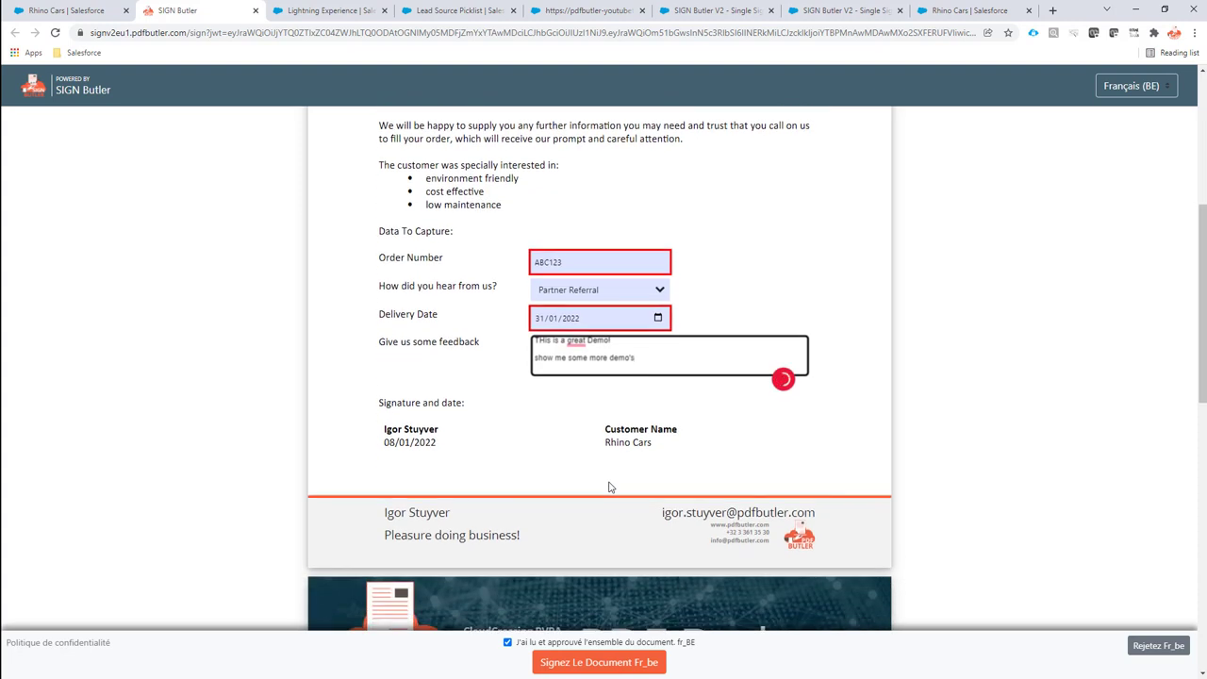
pyautogui.click(578, 663)
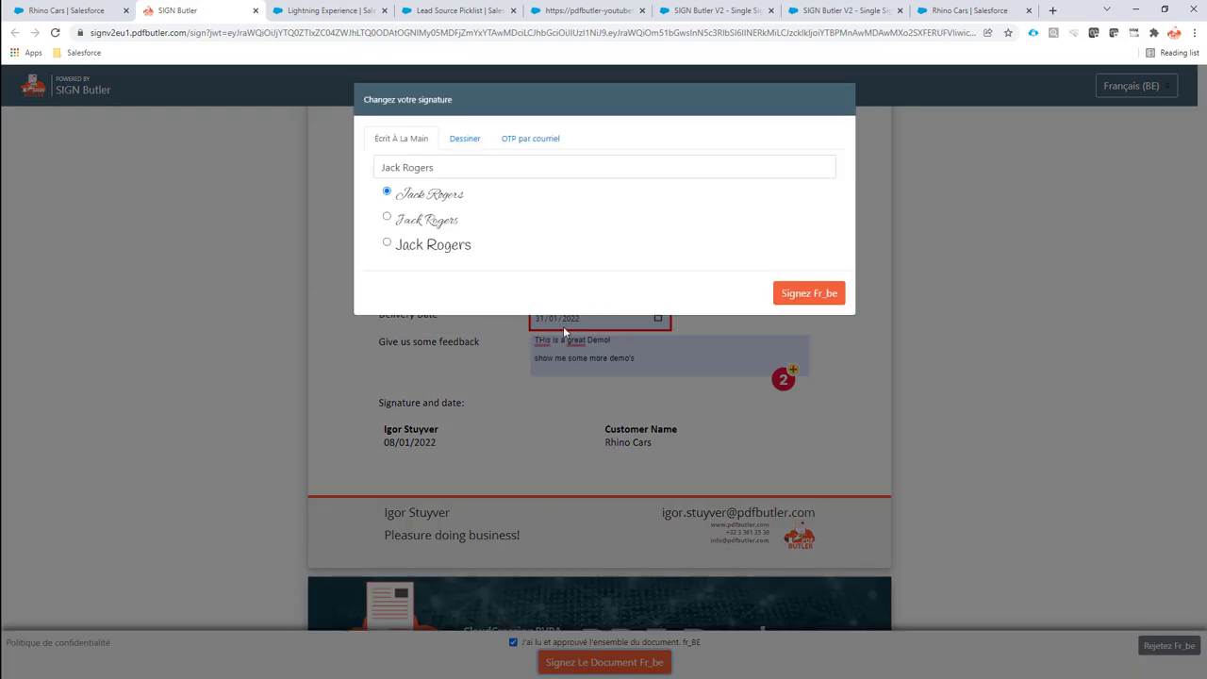
pyautogui.click(809, 294)
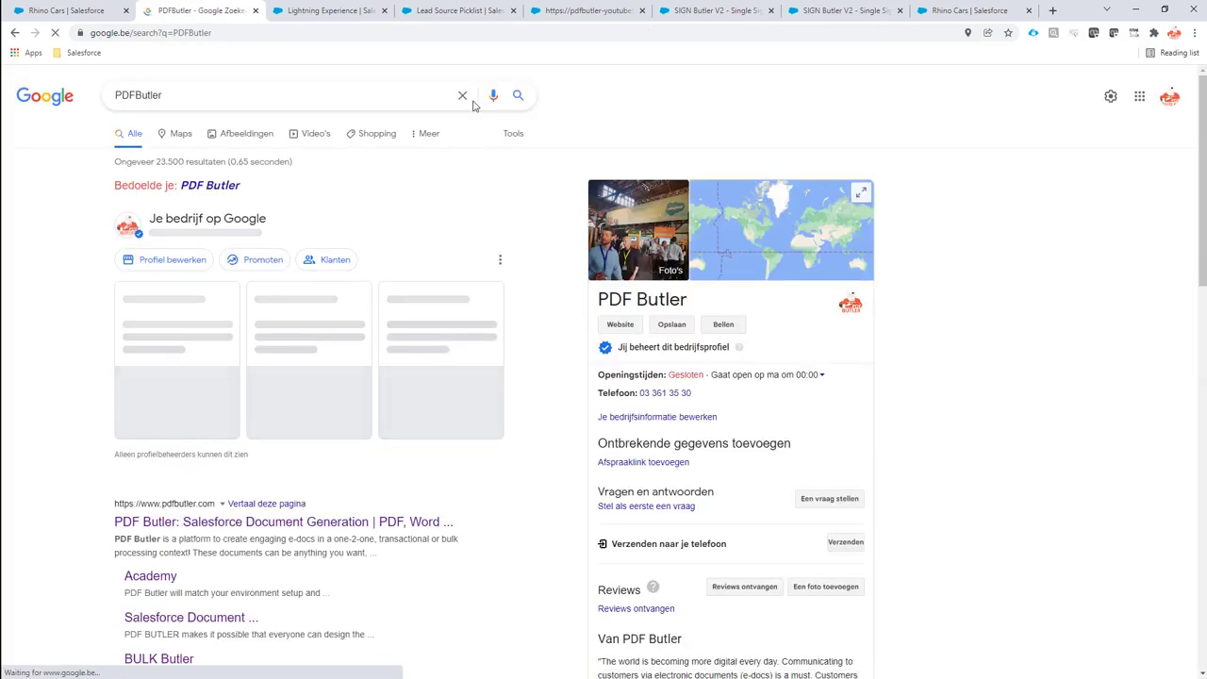
# Return to the Rhino Cars opportunity, reload it, and check its lead source, order number and delivery date
pyautogui.click(332, 12)
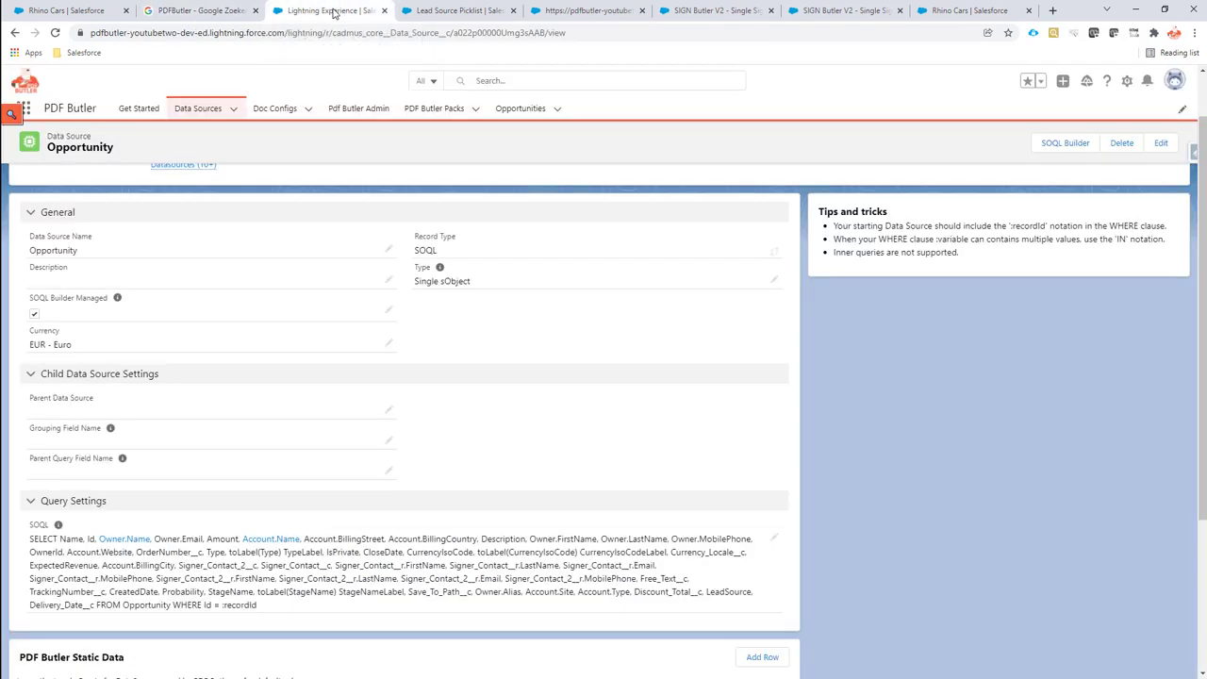
pyautogui.click(837, 12)
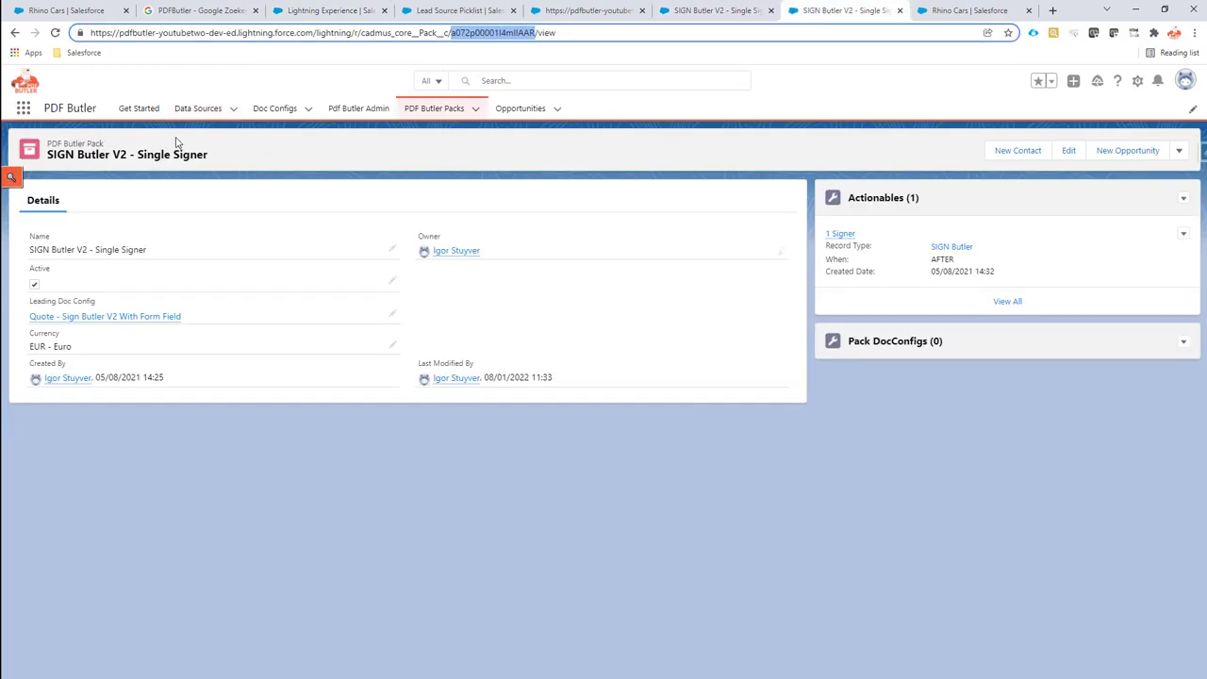
pyautogui.click(971, 12)
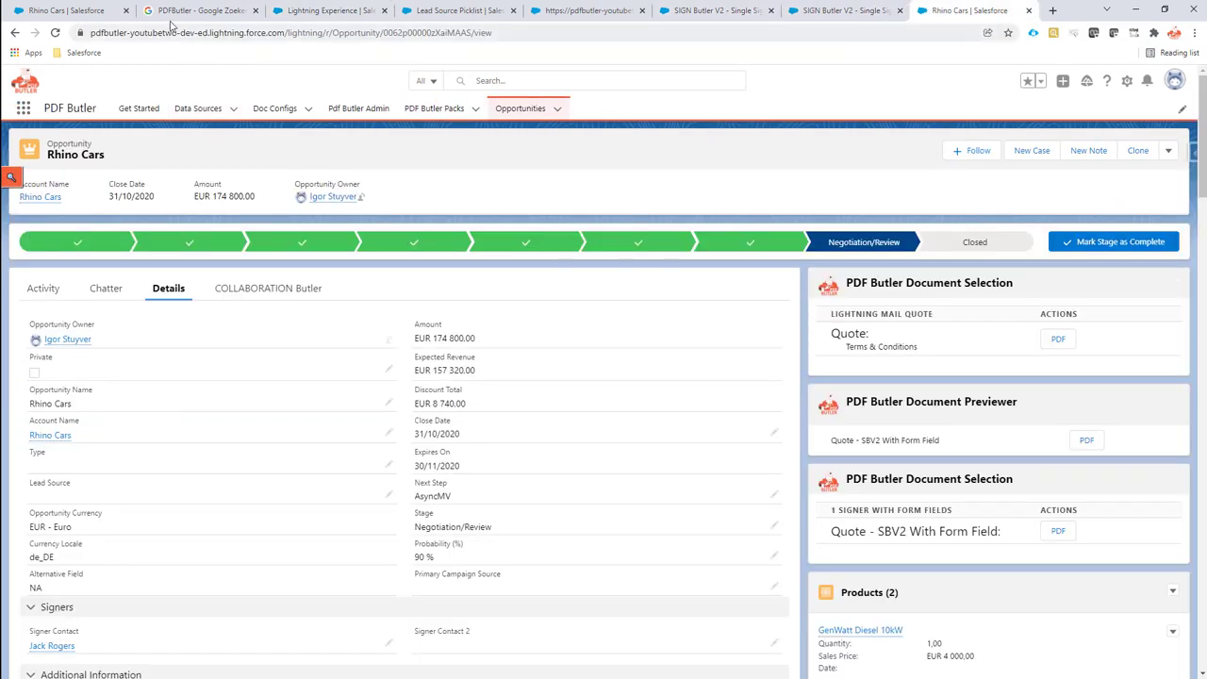
pyautogui.click(55, 32)
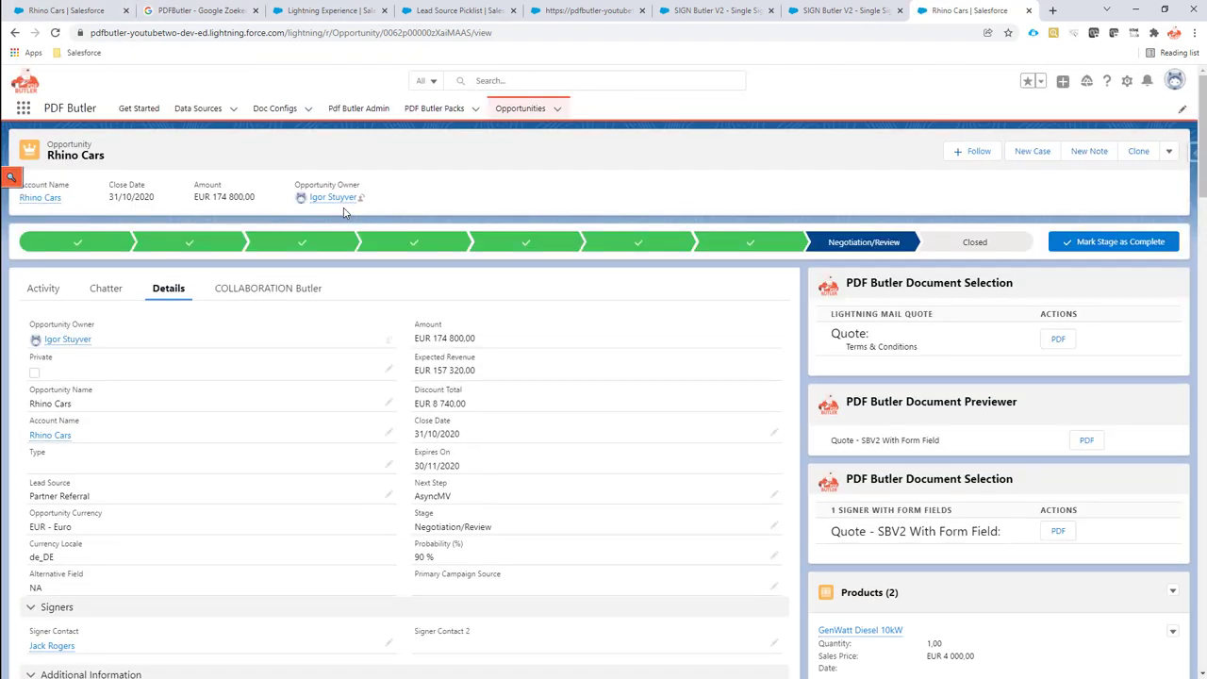
pyautogui.scroll(-3, 364, 299)
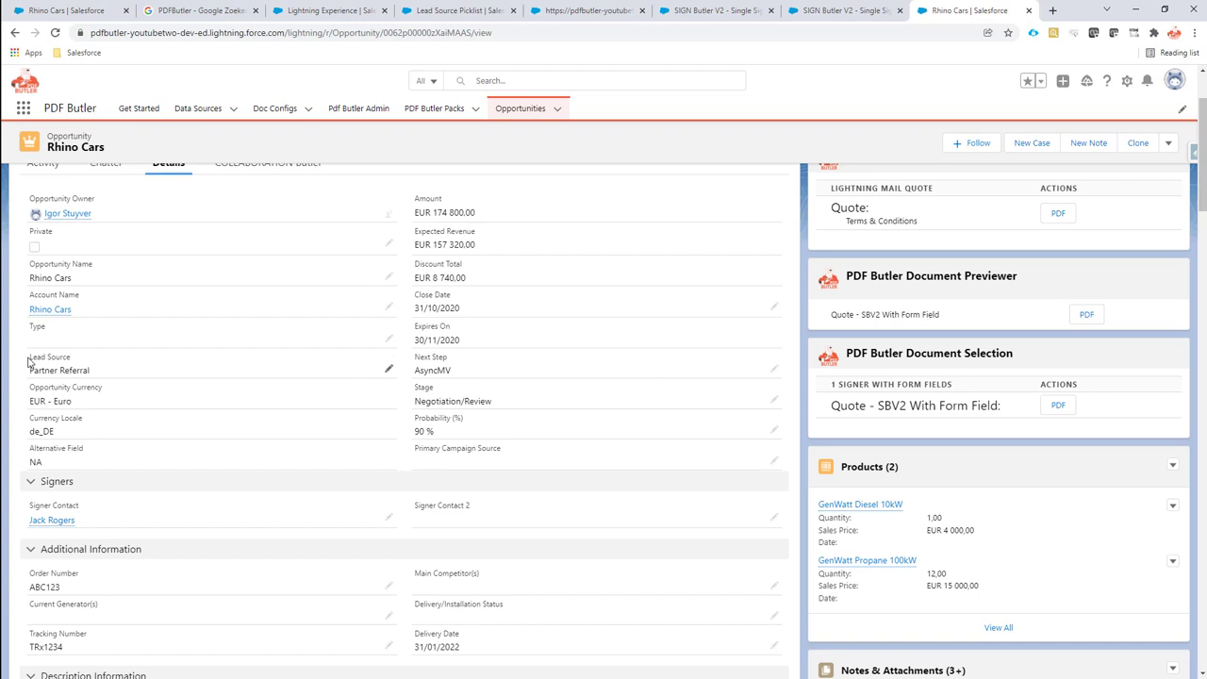
pyautogui.moveTo(28, 361); pyautogui.dragTo(100, 377)
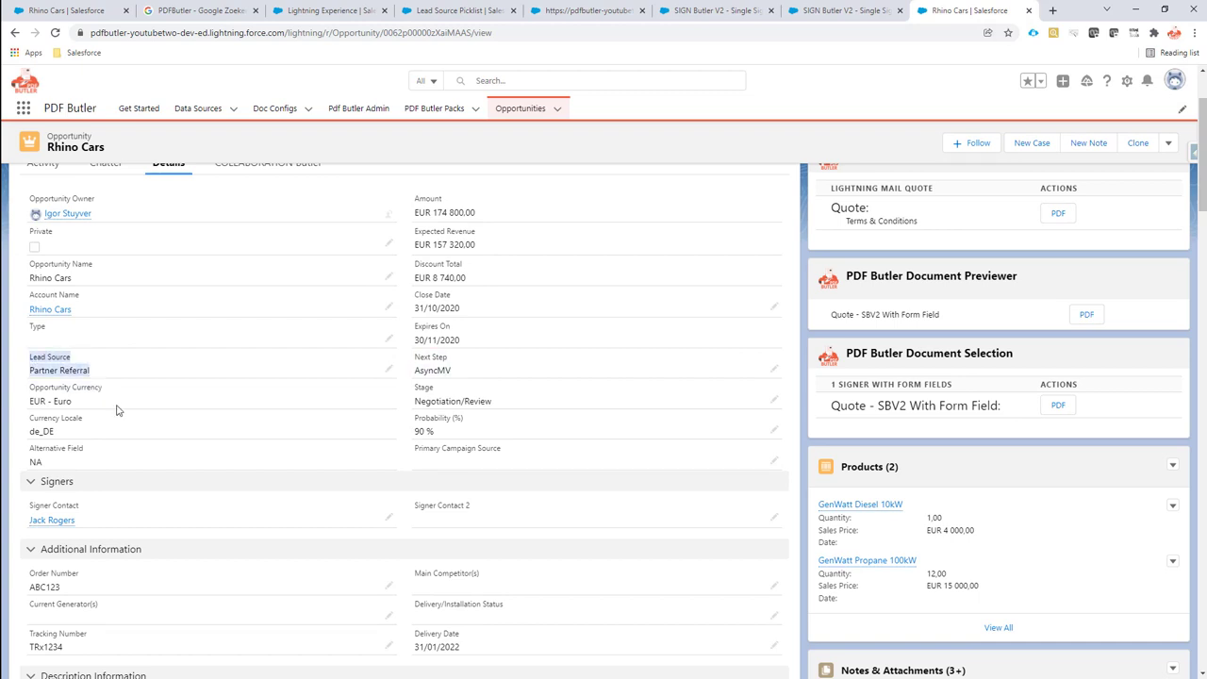
pyautogui.scroll(-3, 117, 410)
pyautogui.moveTo(31, 449); pyautogui.dragTo(62, 465)
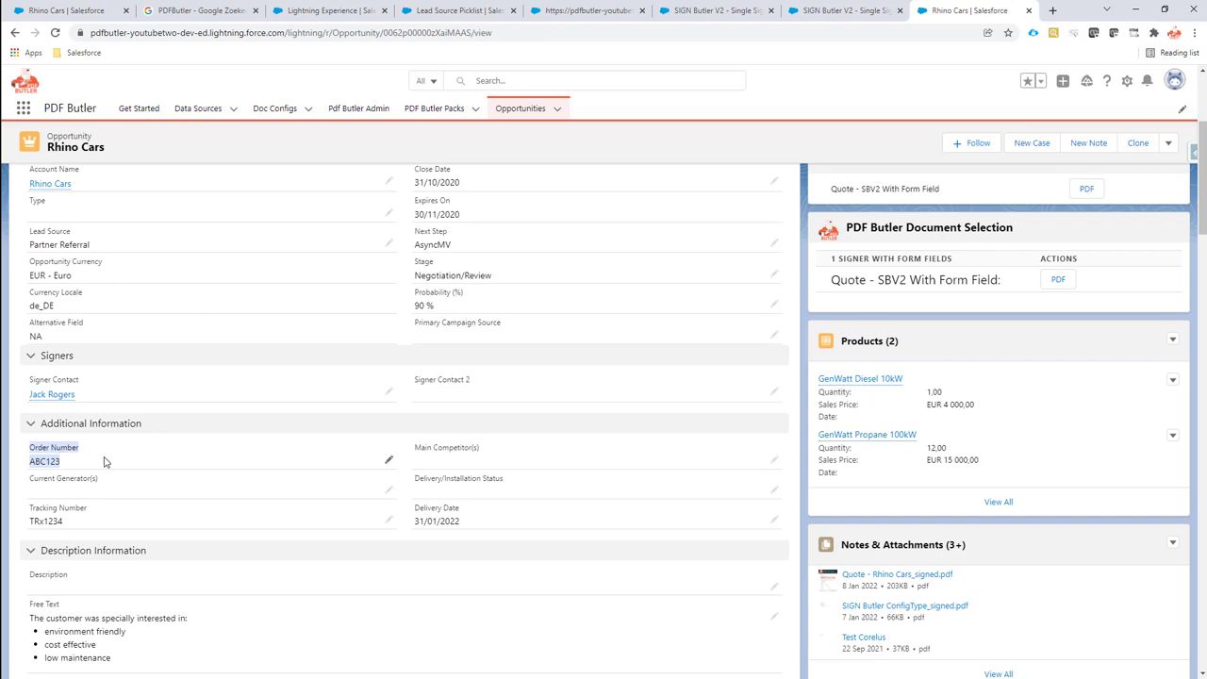
pyautogui.moveTo(414, 507); pyautogui.dragTo(476, 521)
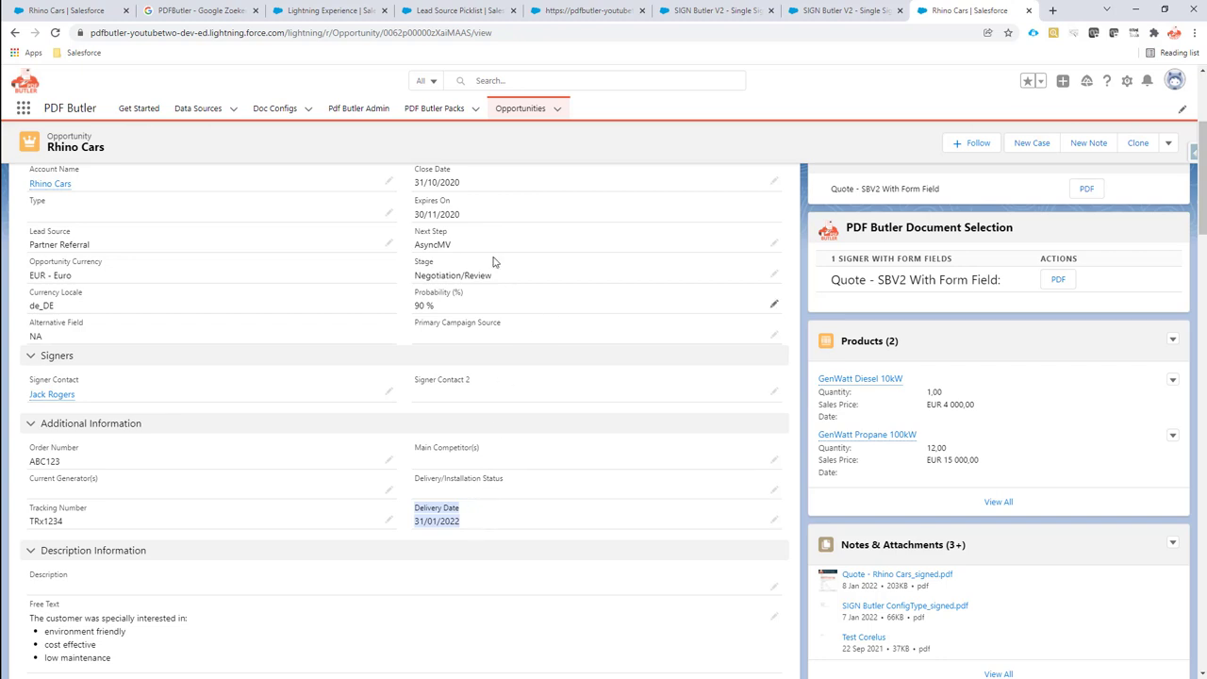
# Reload the Rhino Cars sign request and review its status, signer and audit trail
pyautogui.click(80, 13)
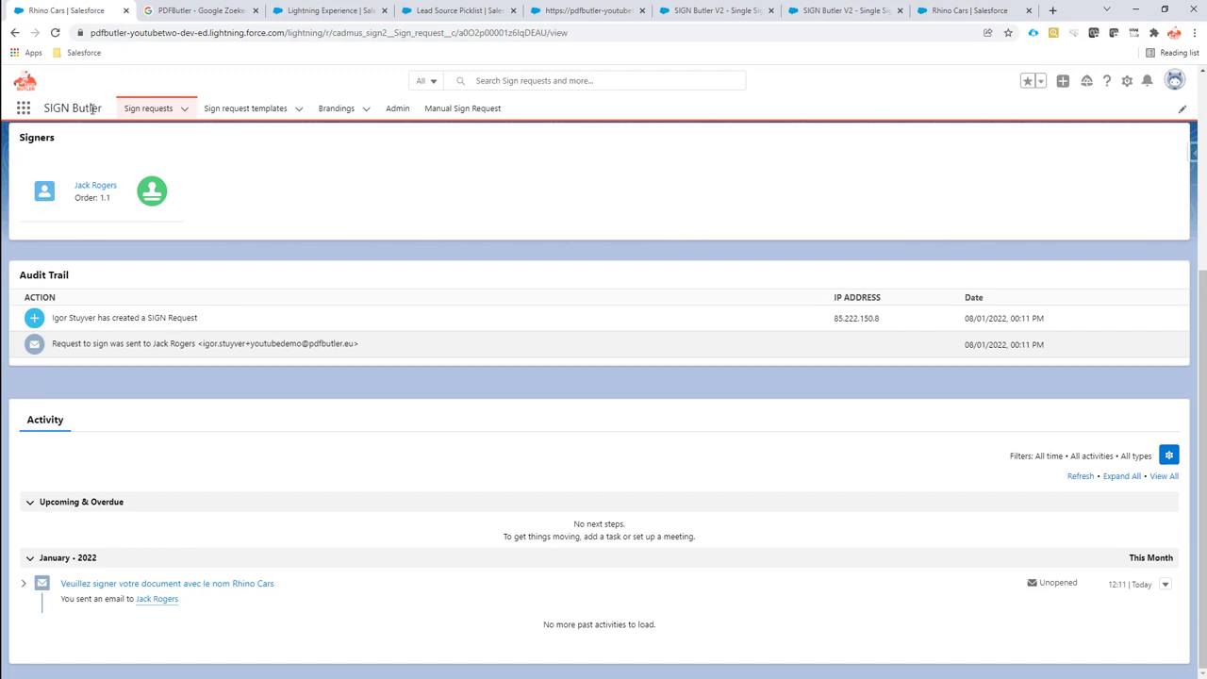
pyautogui.click(55, 32)
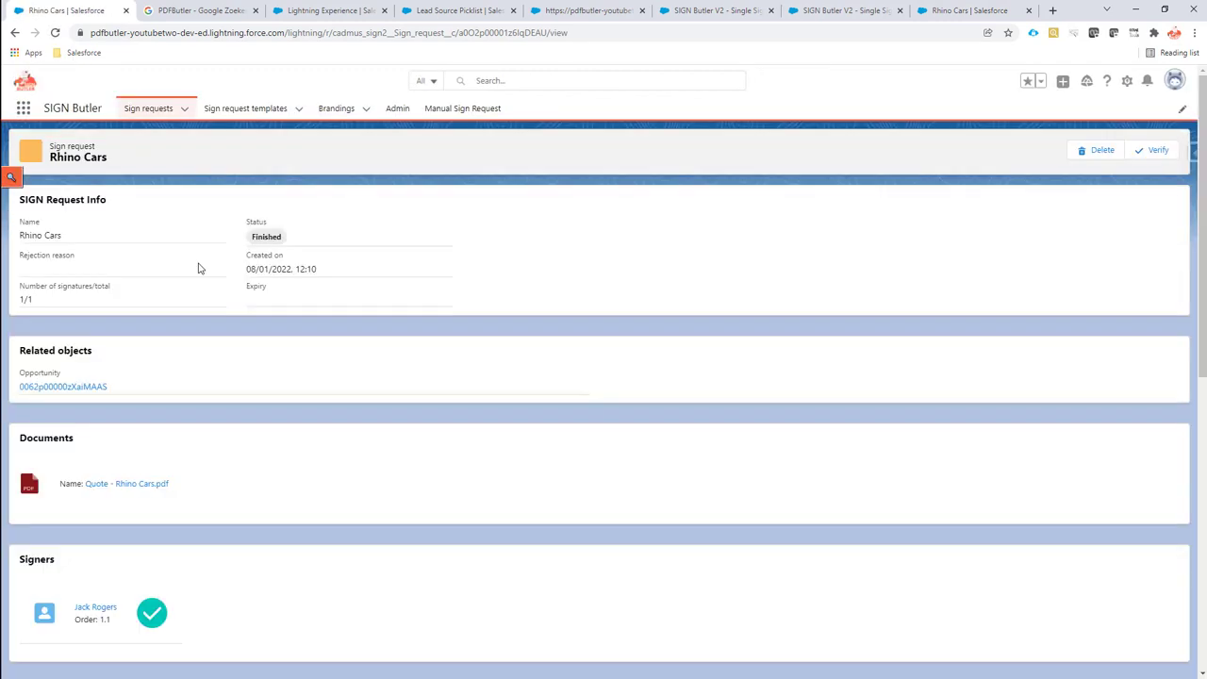
pyautogui.scroll(-6, 193, 282)
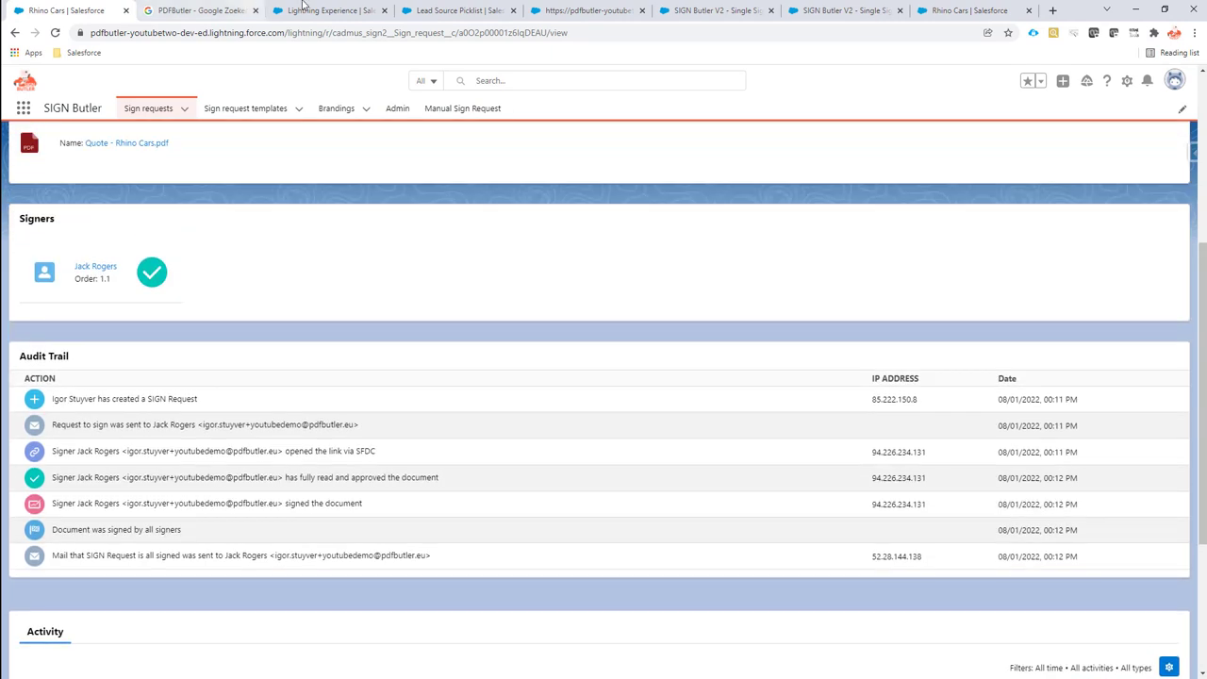
# Open Quote - Rhino Cars_signed.pdf from the opportunity's attachments and check the captured form field values
pyautogui.click(969, 10)
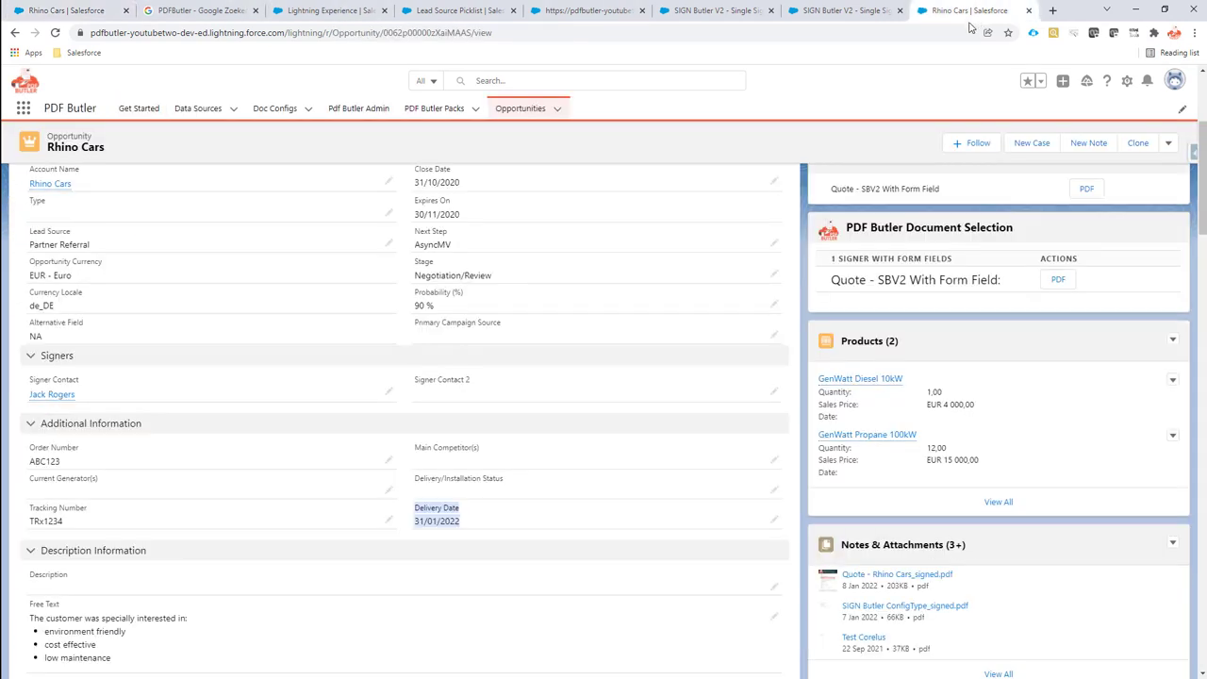
pyautogui.scroll(-2, 815, 345)
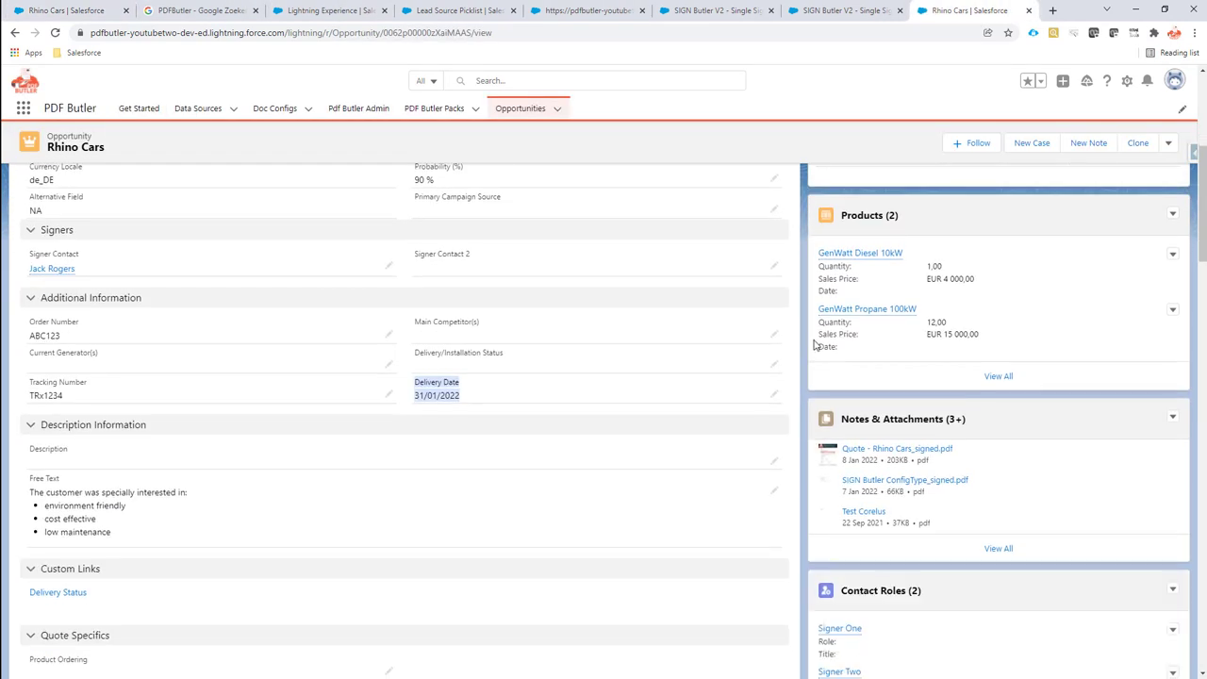
pyautogui.click(872, 451)
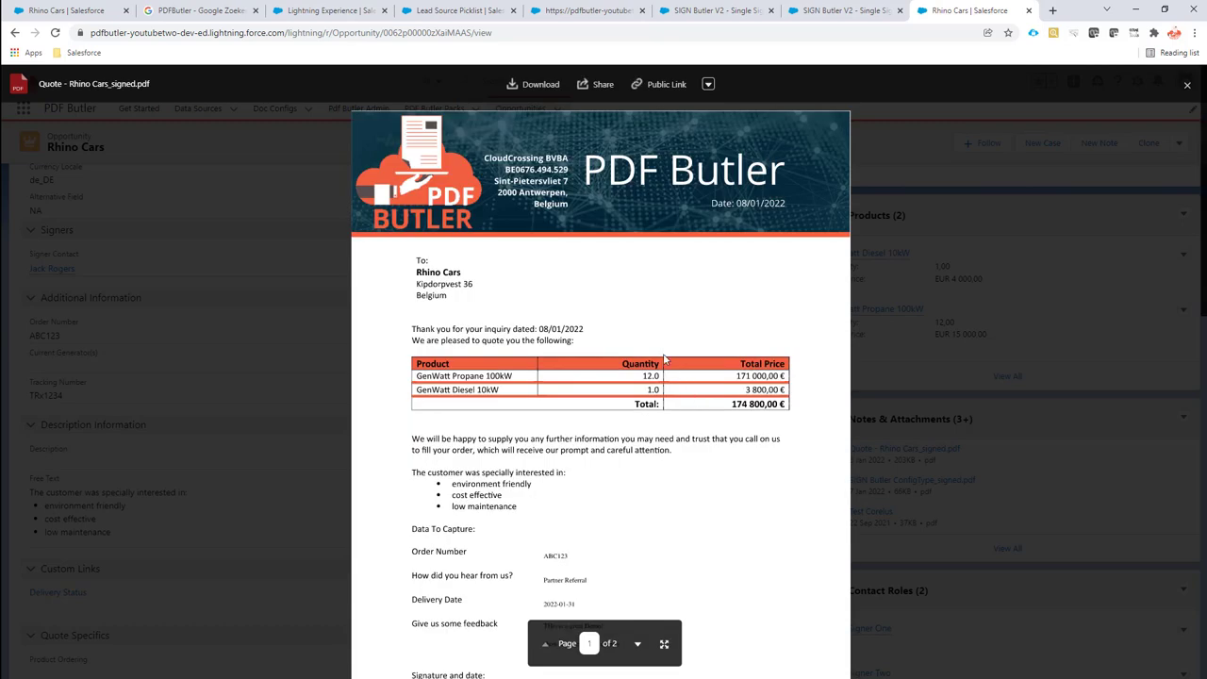
pyautogui.scroll(-4, 661, 361)
pyautogui.scroll(-1, 661, 361)
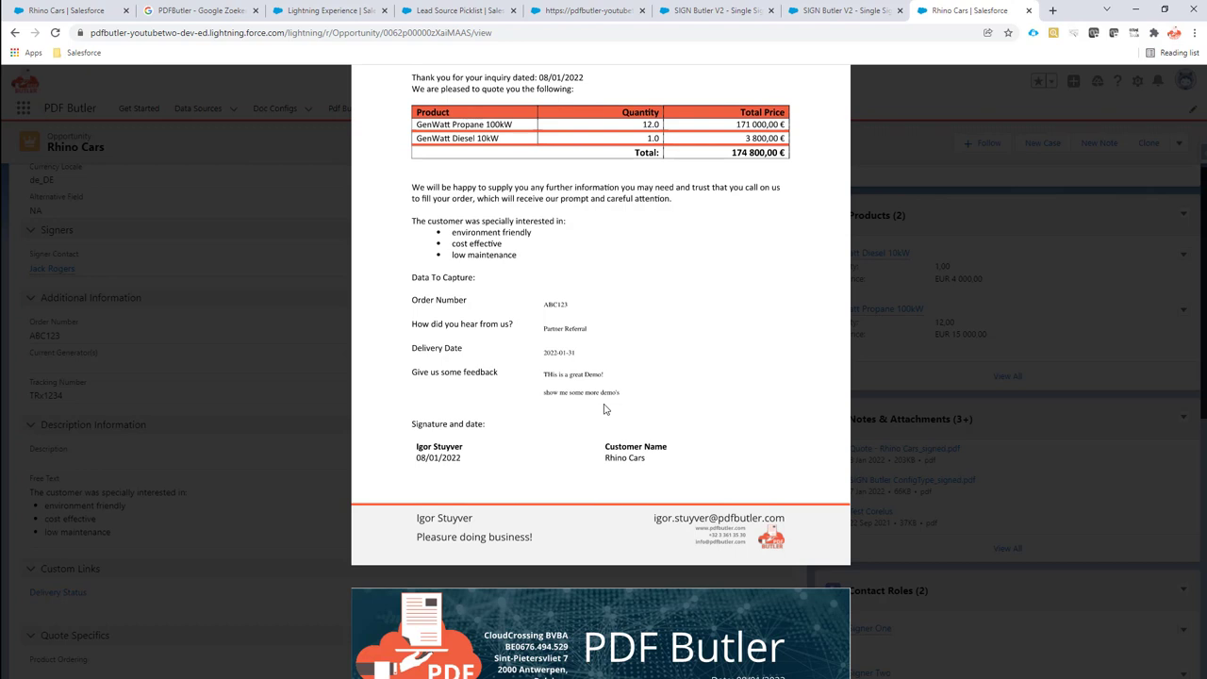
pyautogui.moveTo(606, 409)
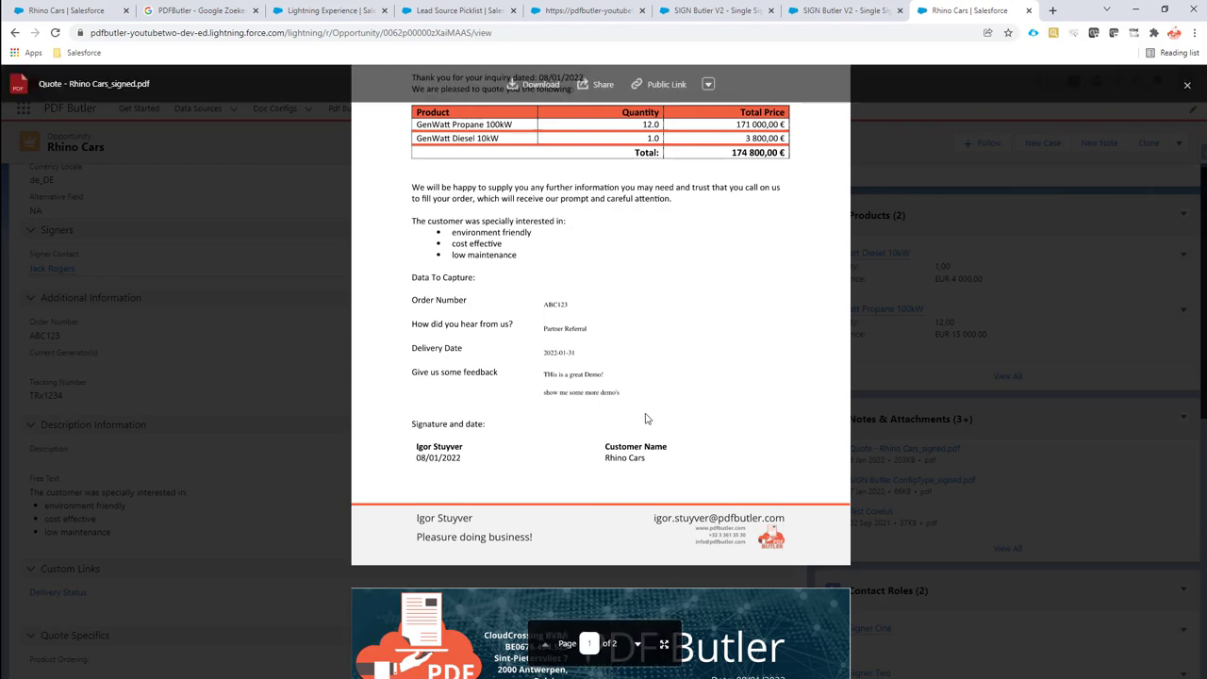